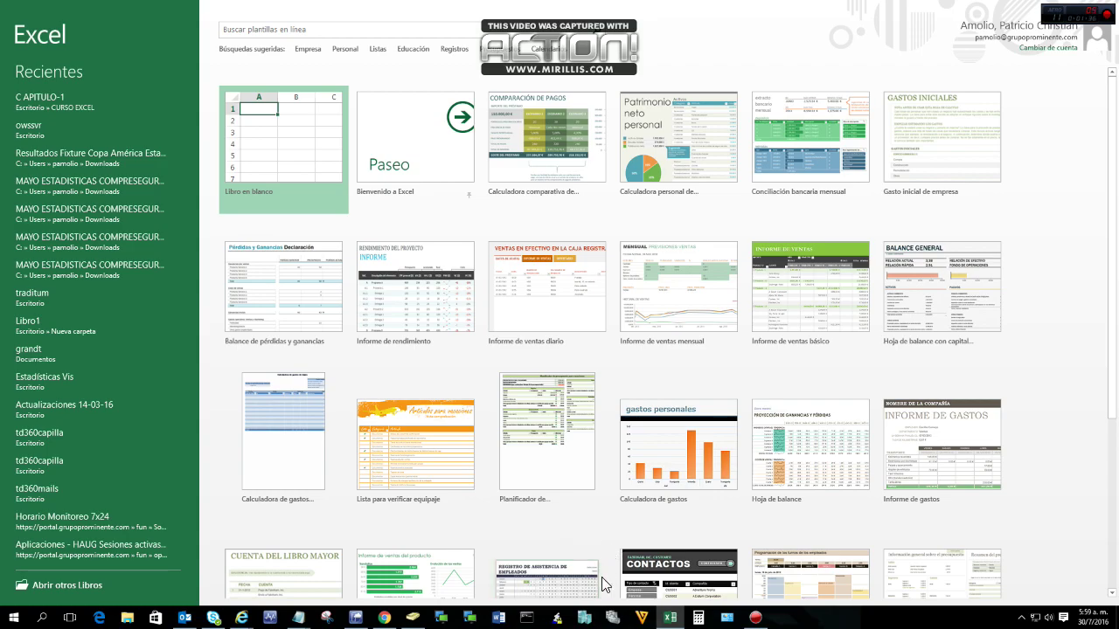
Step: Search Windows for "excel" and create a blank workbook from the start screen
mouse_move(674, 623)
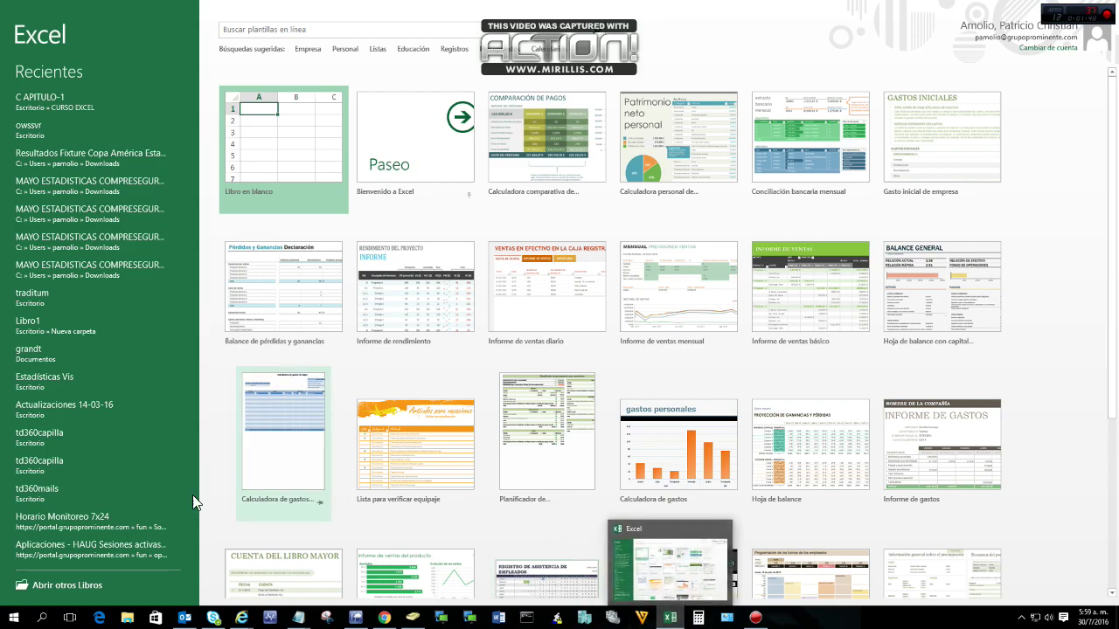
click(12, 619)
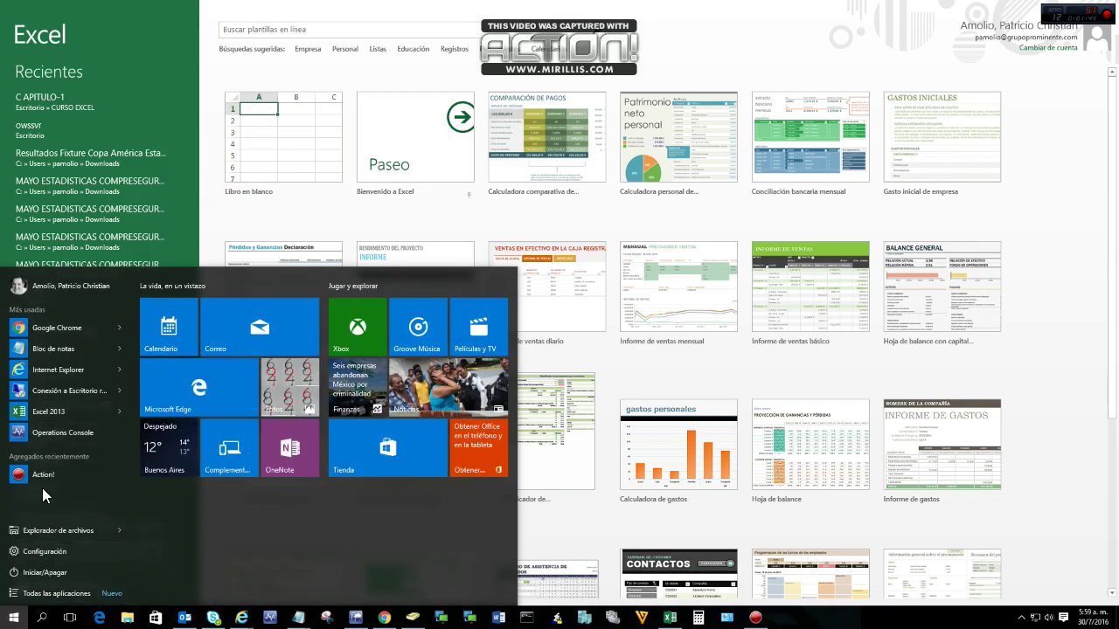
text(excel)
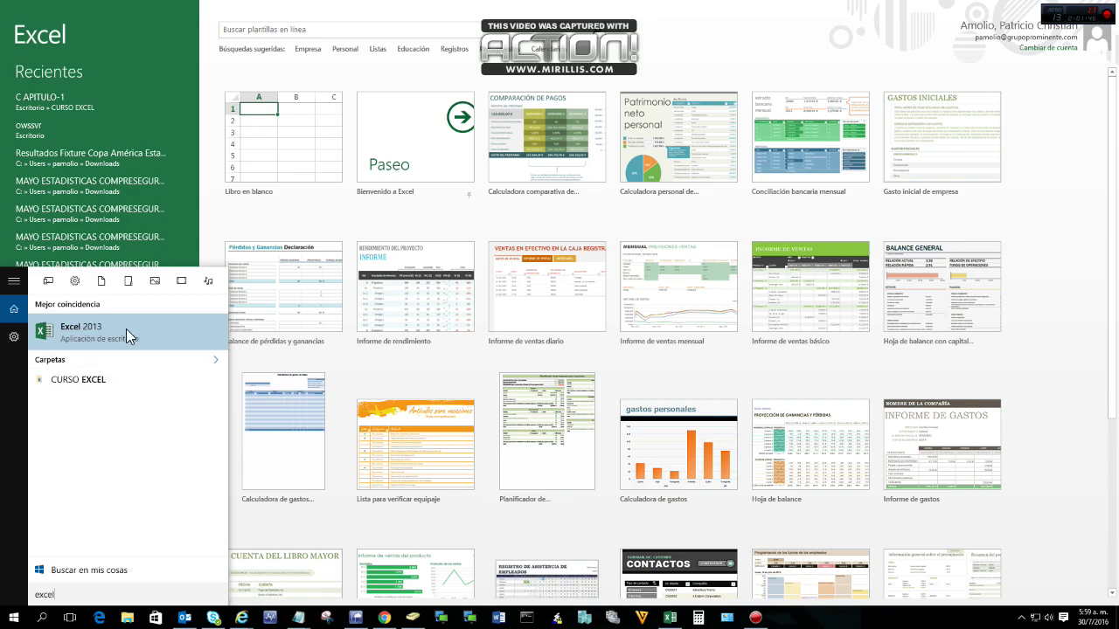
click(210, 96)
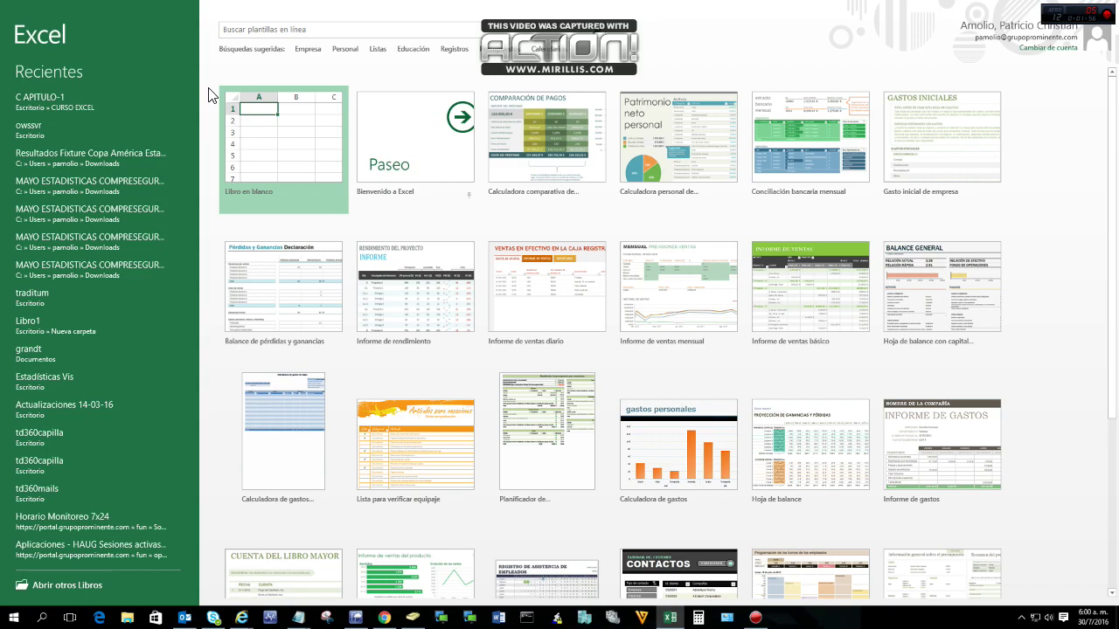
click(276, 150)
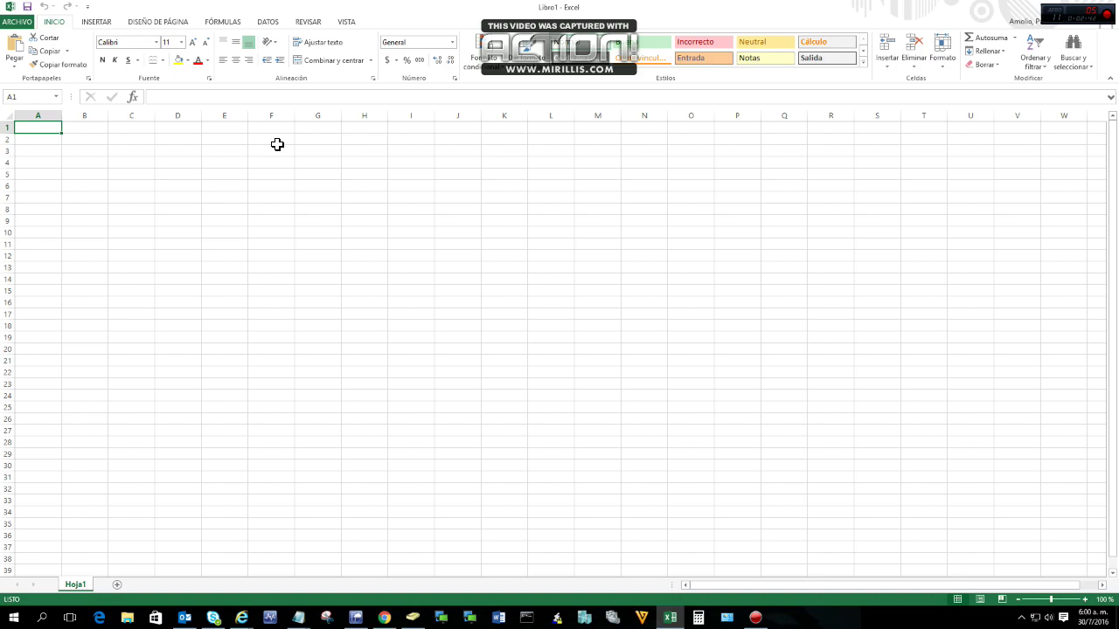
Step: Select the range A1:T35, followed by individual cells including C9 and D6, to show how the grid is made up
drag(38, 127, 908, 522)
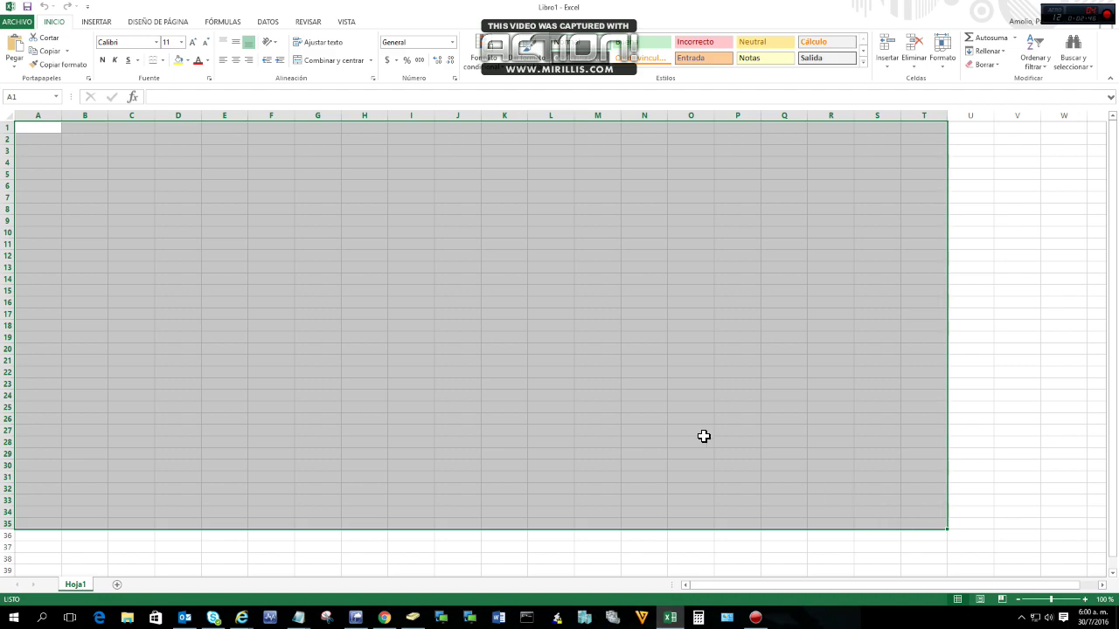
click(470, 347)
click(243, 234)
click(134, 218)
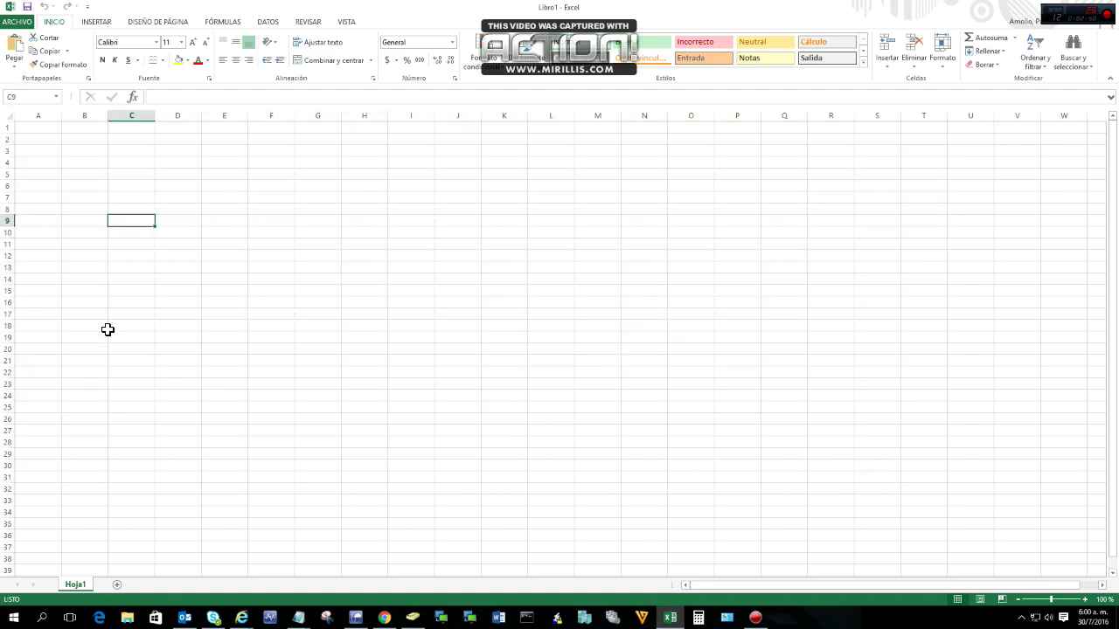
click(104, 348)
click(181, 190)
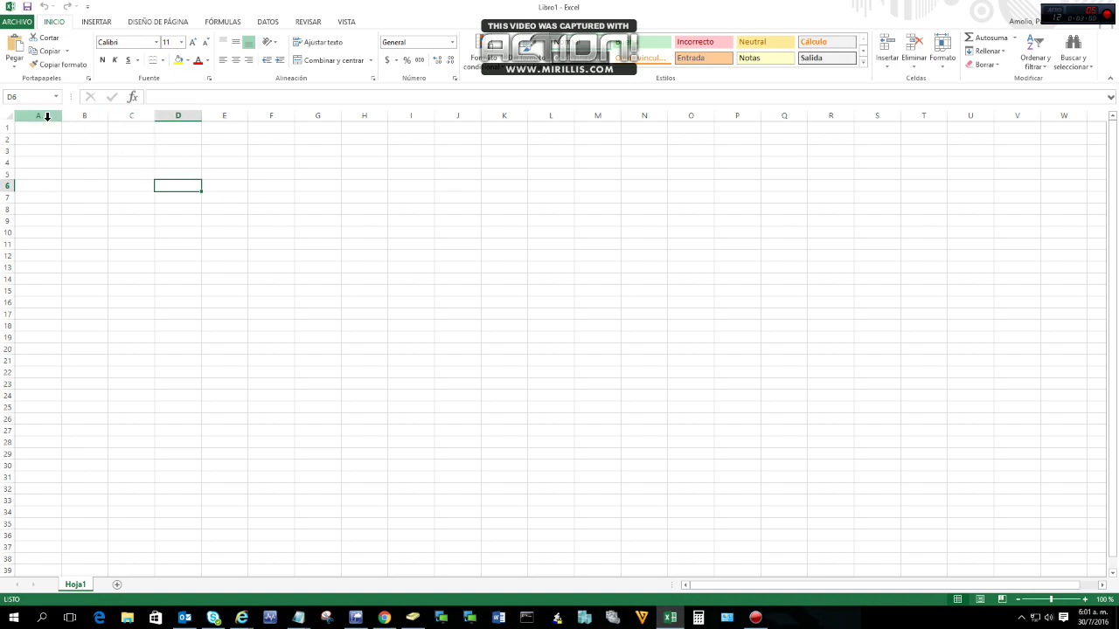
Step: Select columns G and F, followed by cells B13, E5, A3 and B1, to examine how cell references are formed
click(321, 116)
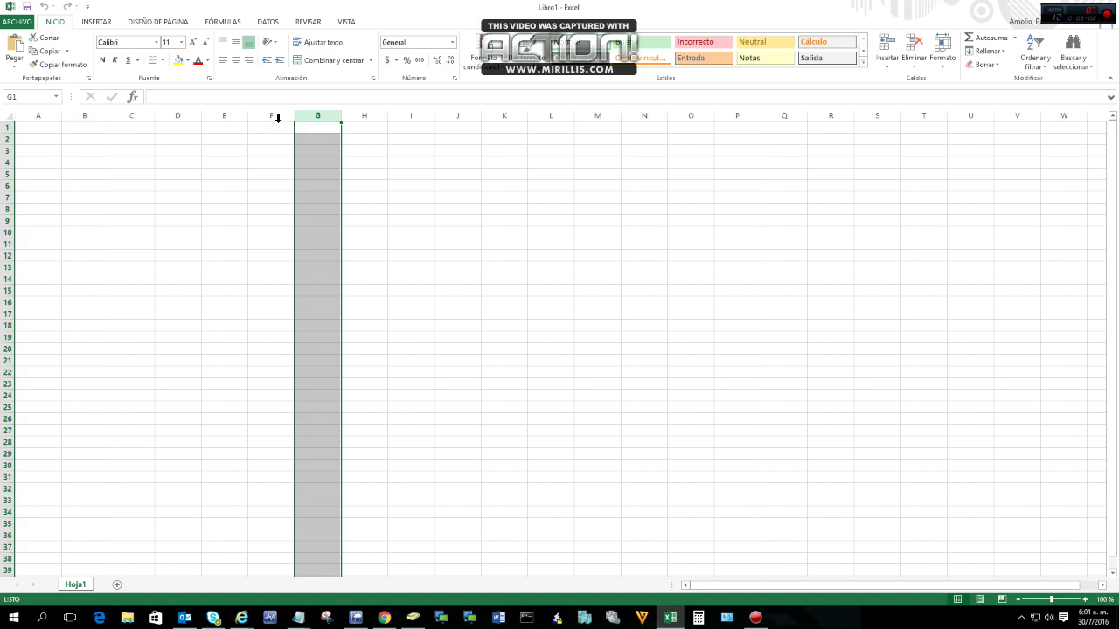
click(273, 116)
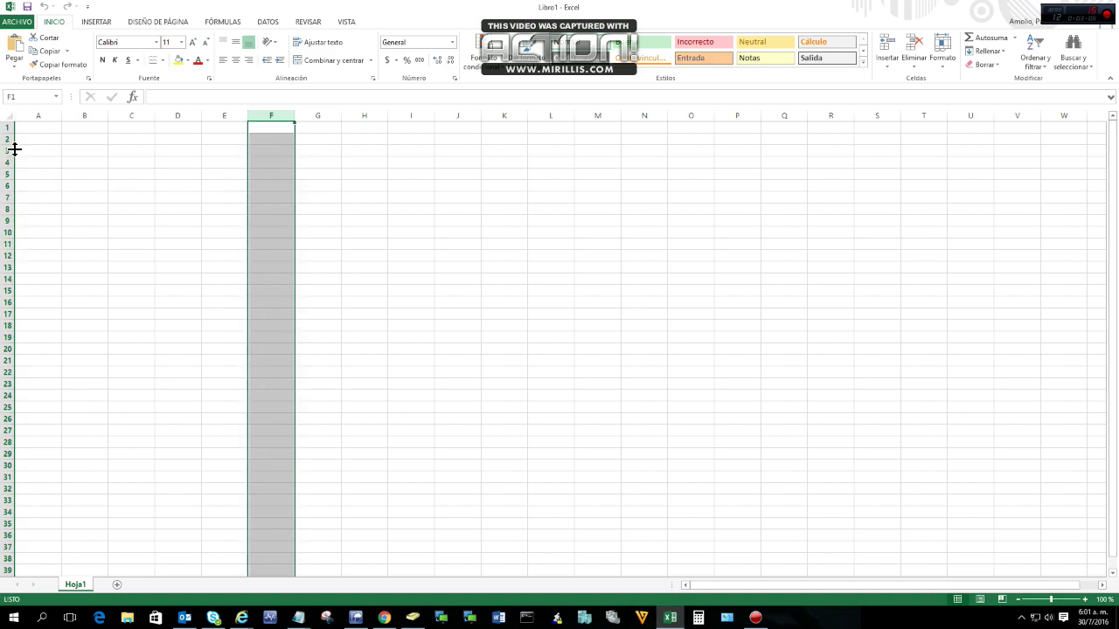
click(93, 268)
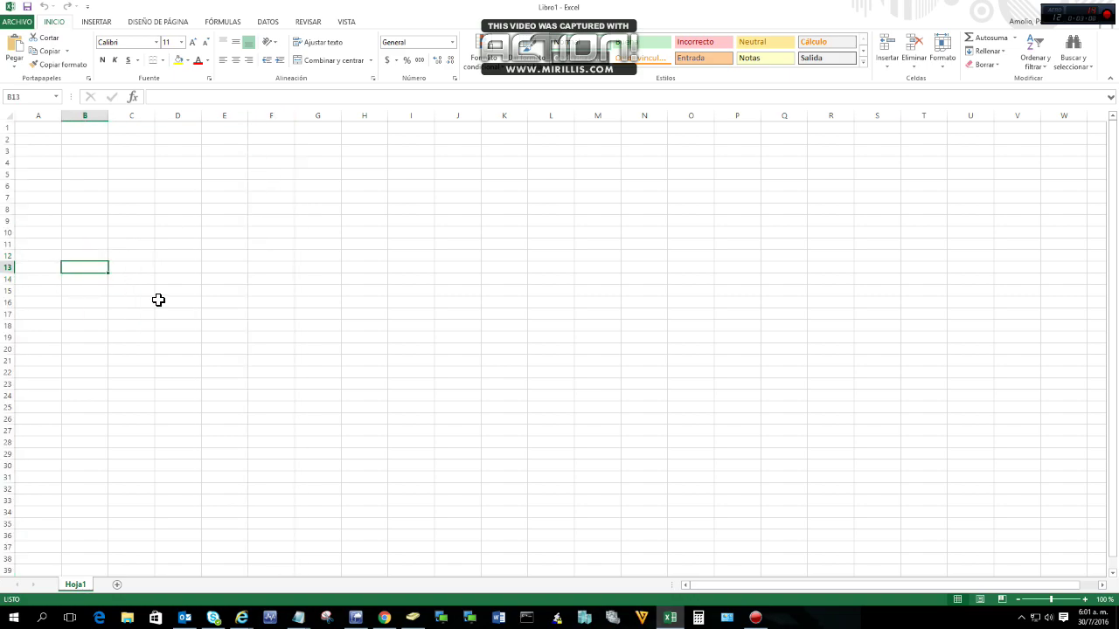
click(221, 174)
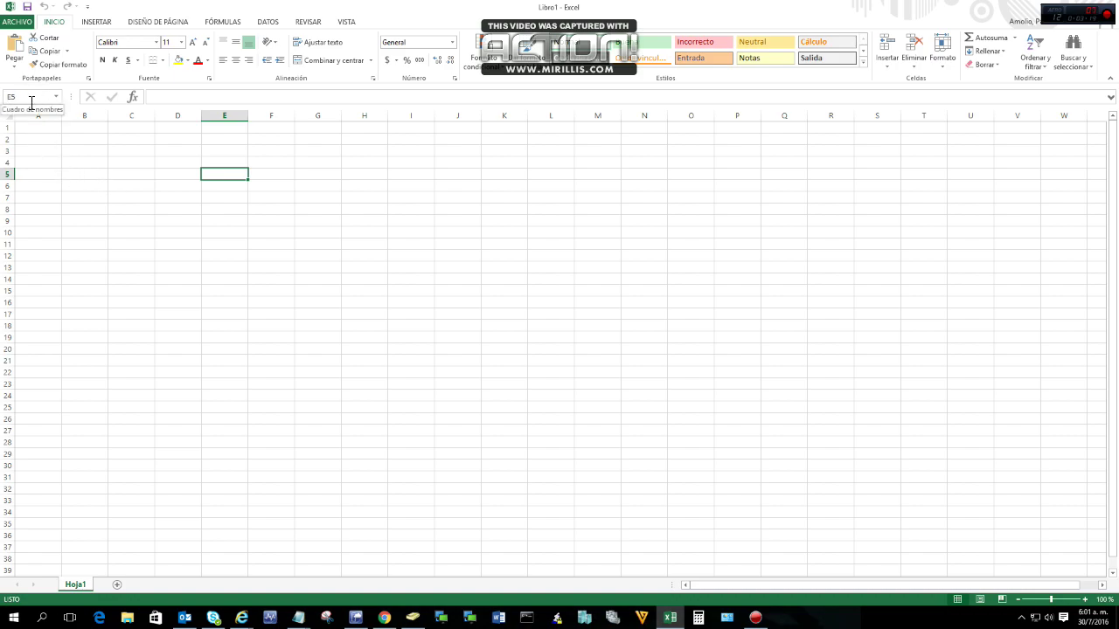
click(40, 150)
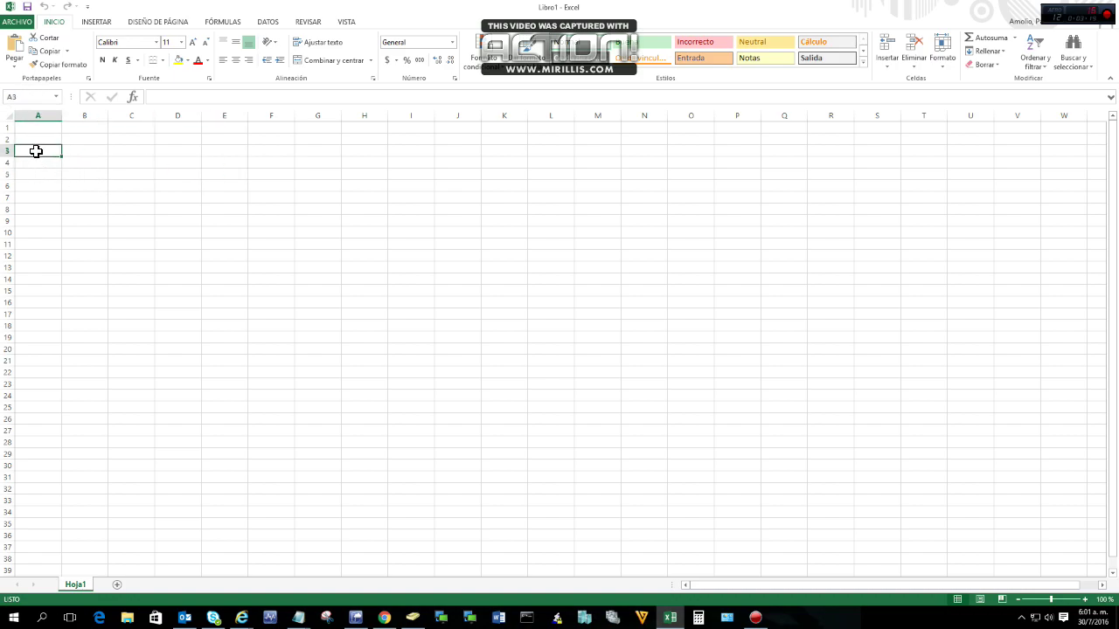
click(95, 127)
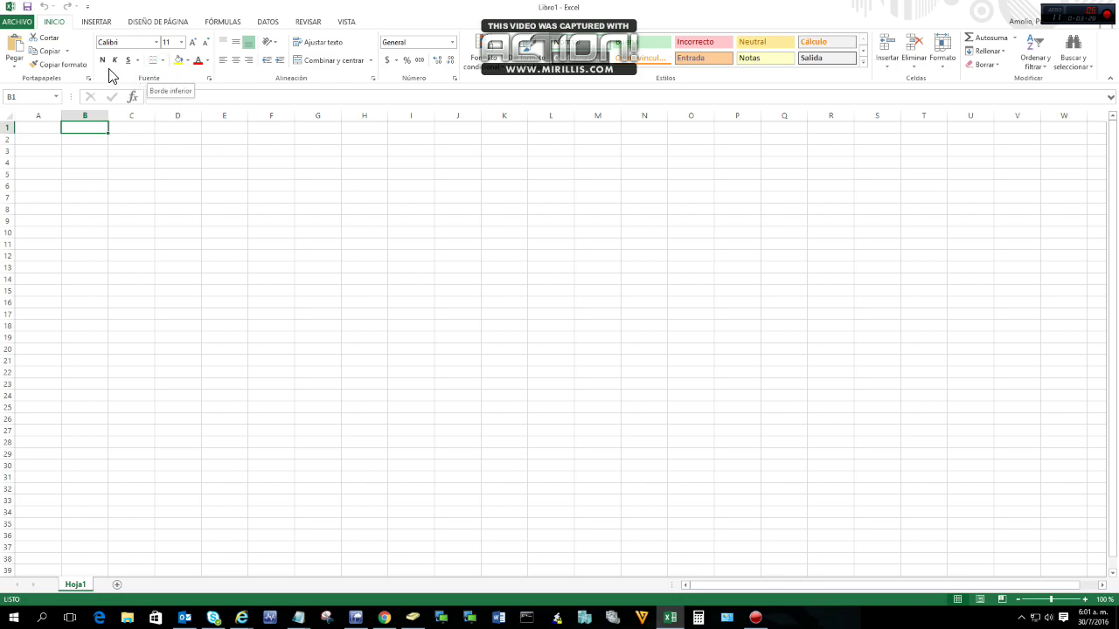
Step: Examine the command sets for inserting, page layout, formulas, data, review and view, and return to the Inicio commands
click(99, 27)
click(147, 25)
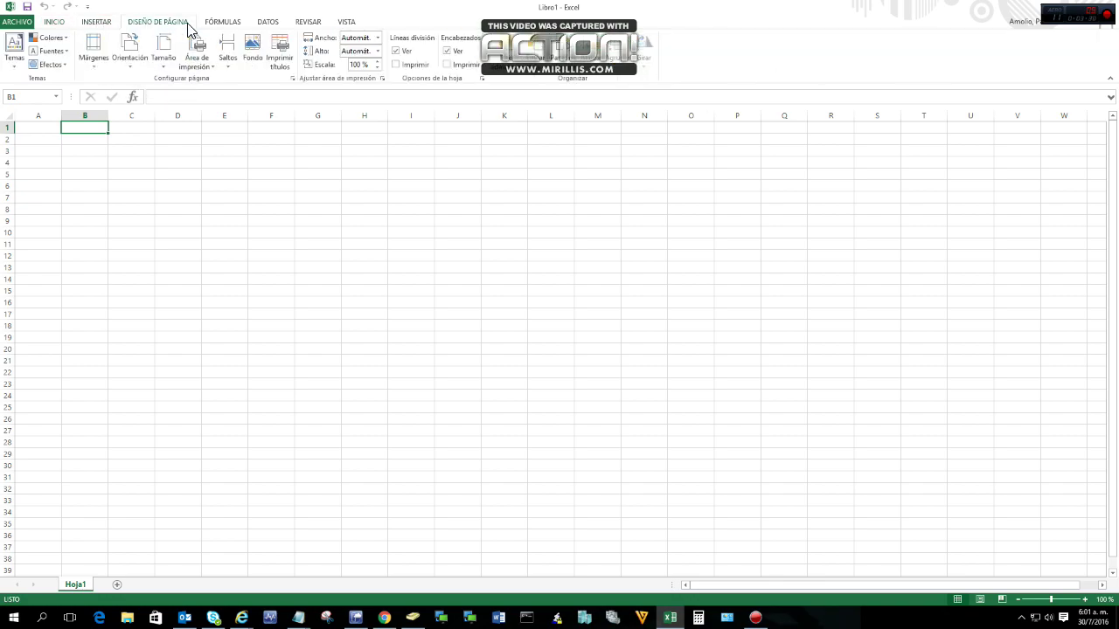
click(219, 25)
click(267, 25)
click(308, 23)
click(346, 23)
click(308, 23)
click(273, 24)
click(225, 25)
click(170, 25)
click(98, 23)
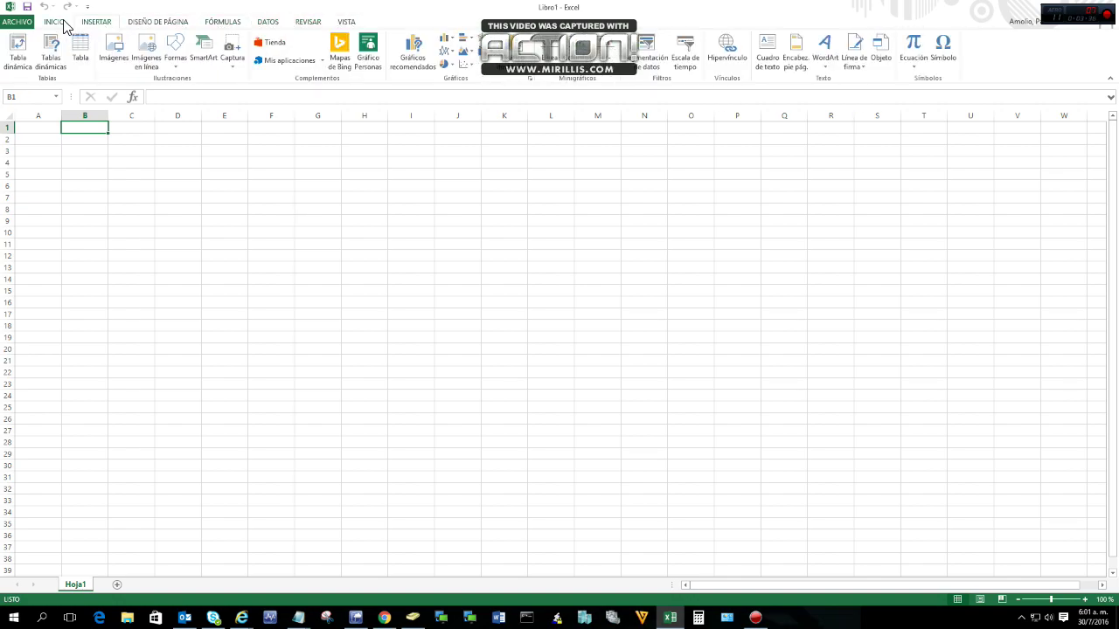
click(56, 22)
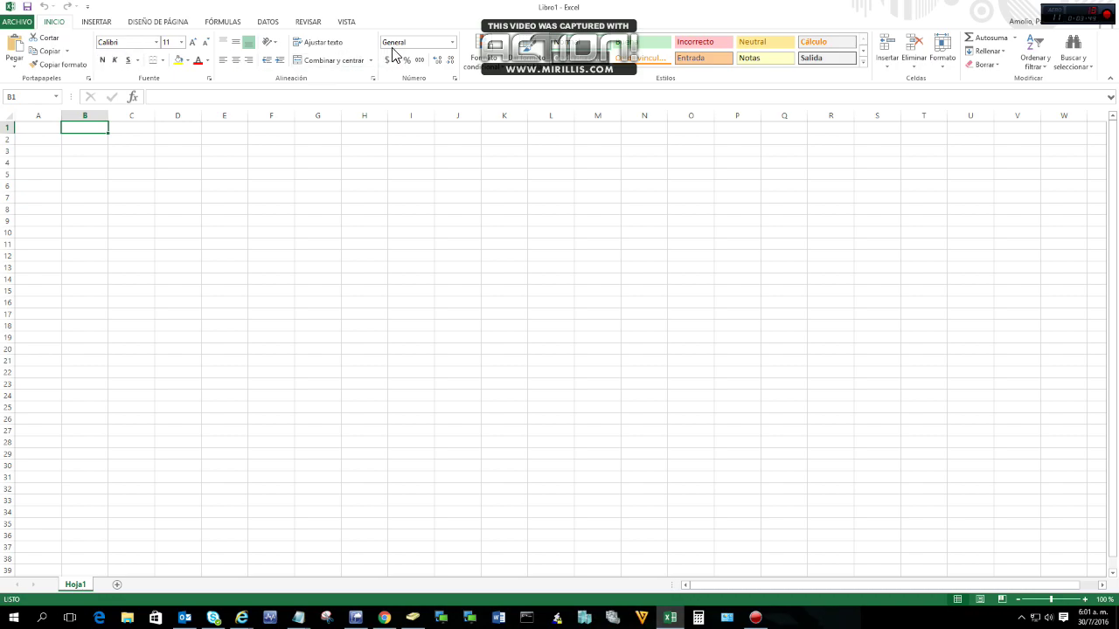
Step: Examine the context commands available for cells E13 and L8 without applying any
right_click(234, 270)
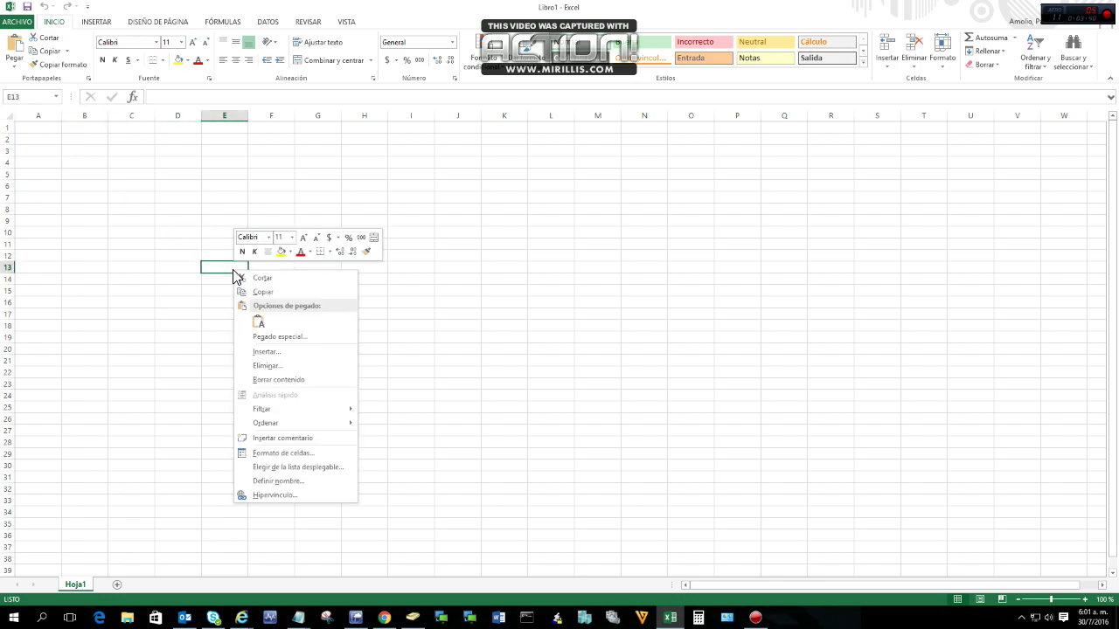
right_click(543, 213)
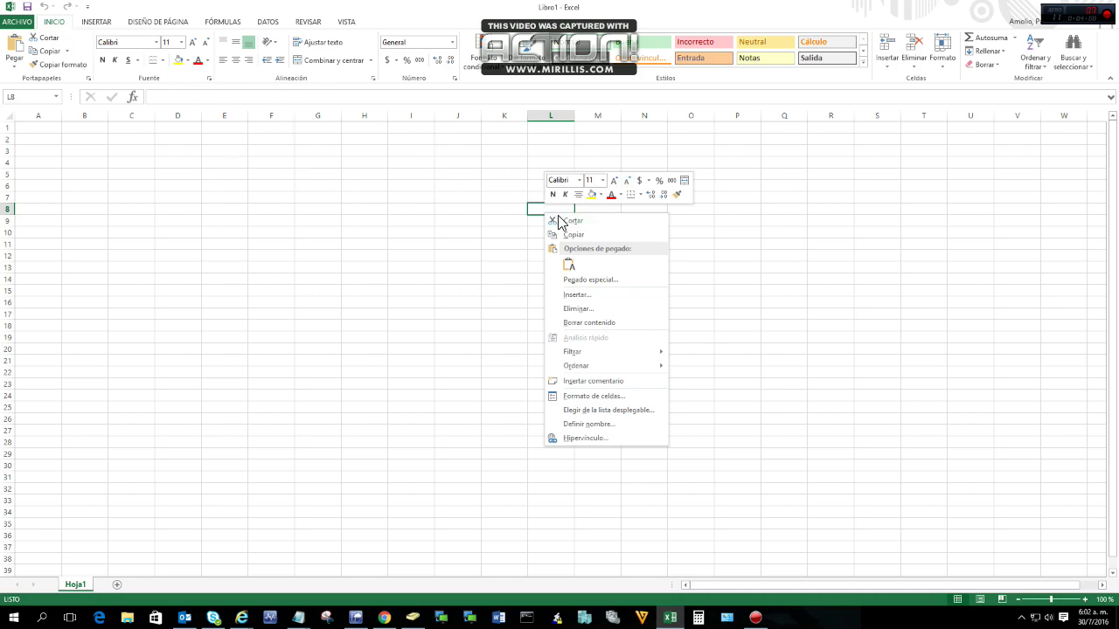
click(233, 165)
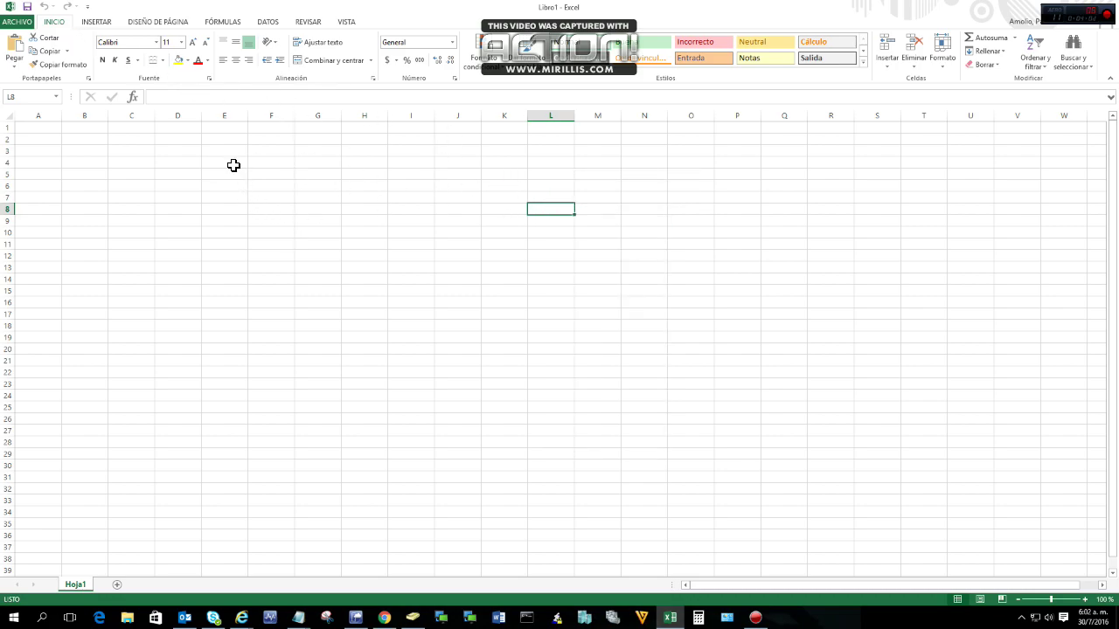
Step: Enter the text "Nombre" in cell A1 and the date "Enero 2016" in cell A2
click(48, 128)
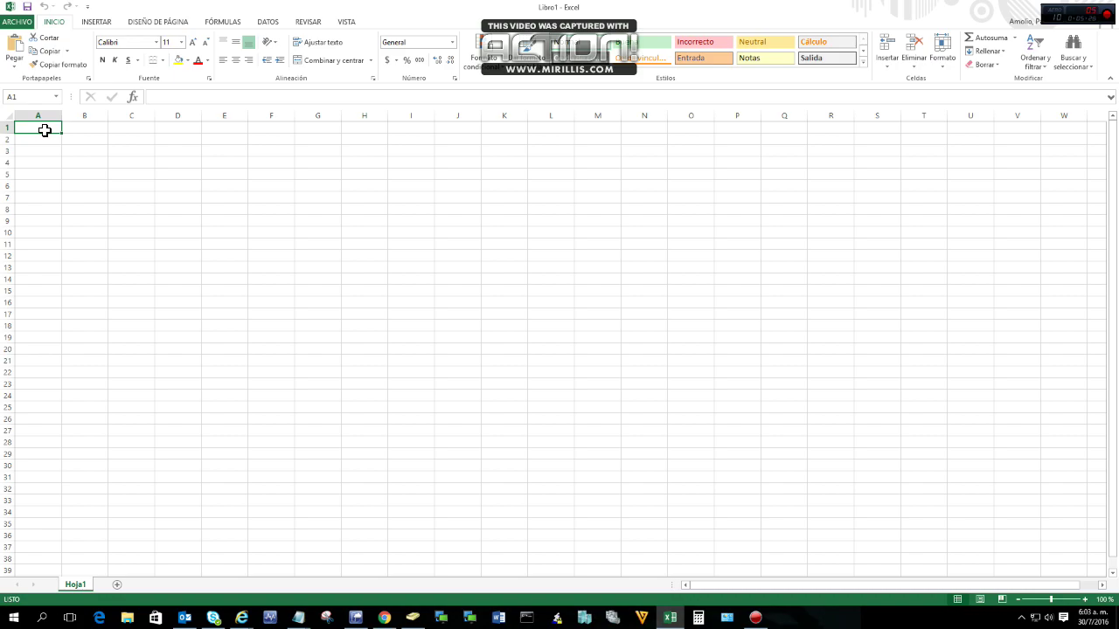
text(Nombre)
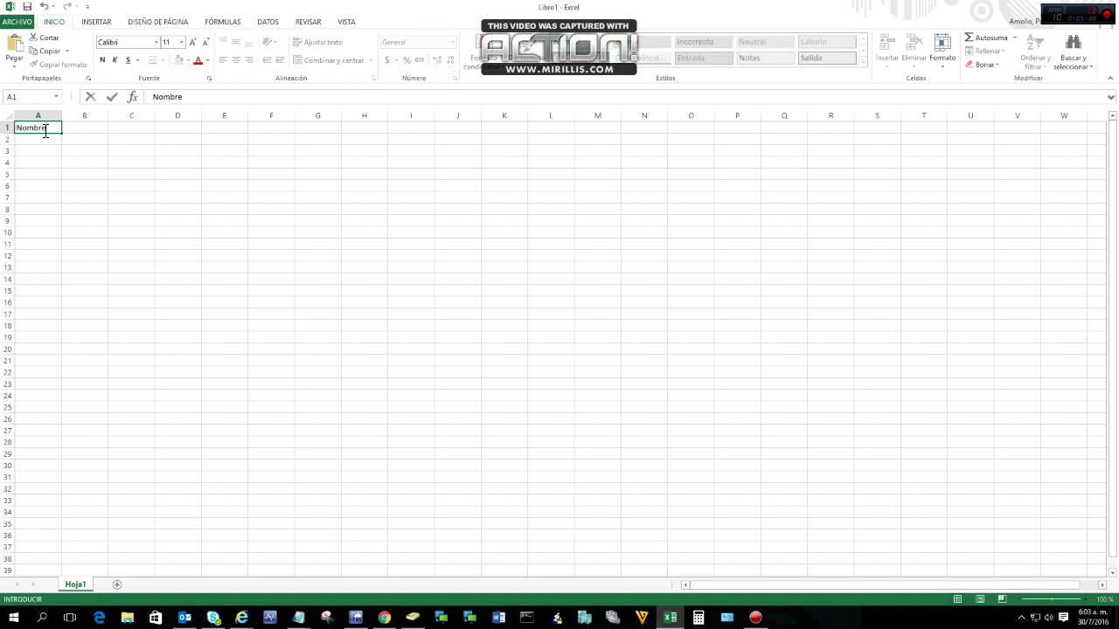
key(Return)
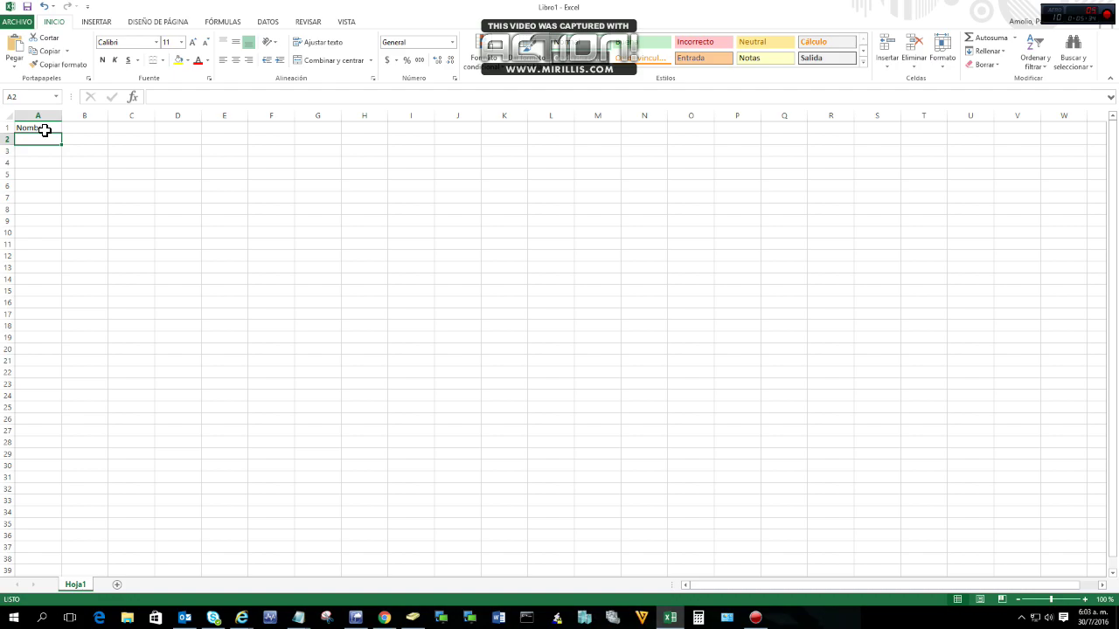
text(Enero)
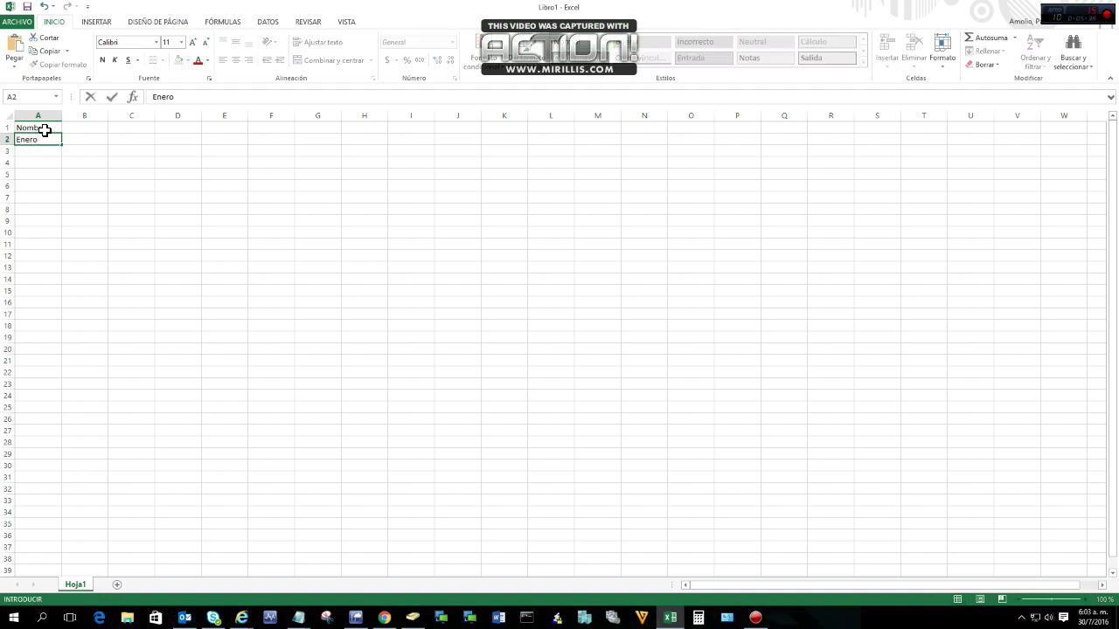
text( 2016)
key(Return)
key(Return)
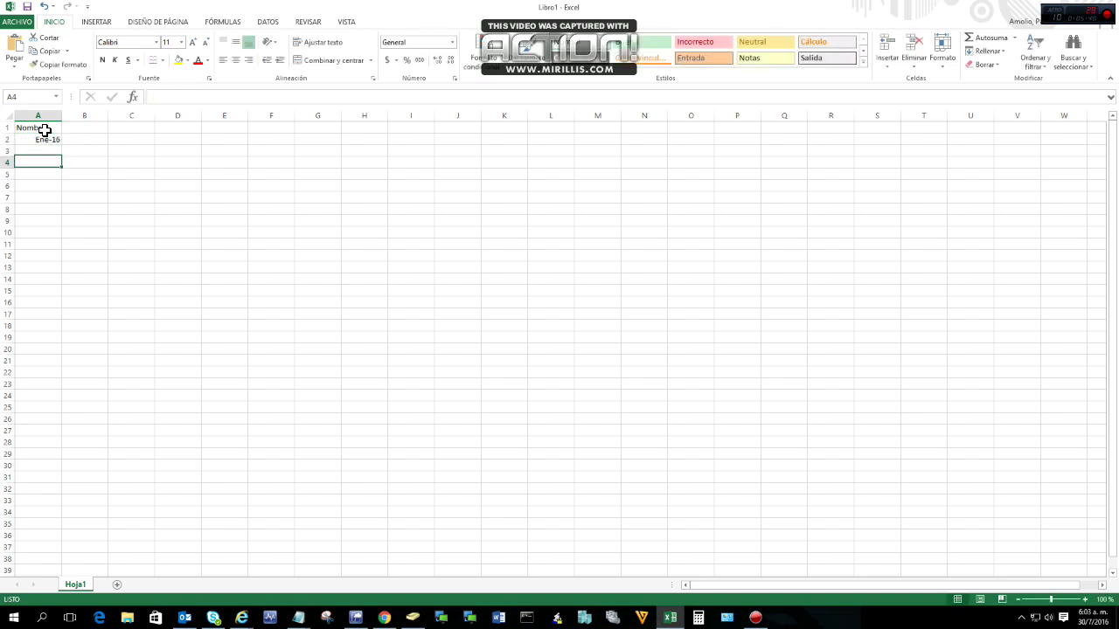
Step: Check the content stored in A2 and enter the number 123 in cell A3
key(Up)
key(Up)
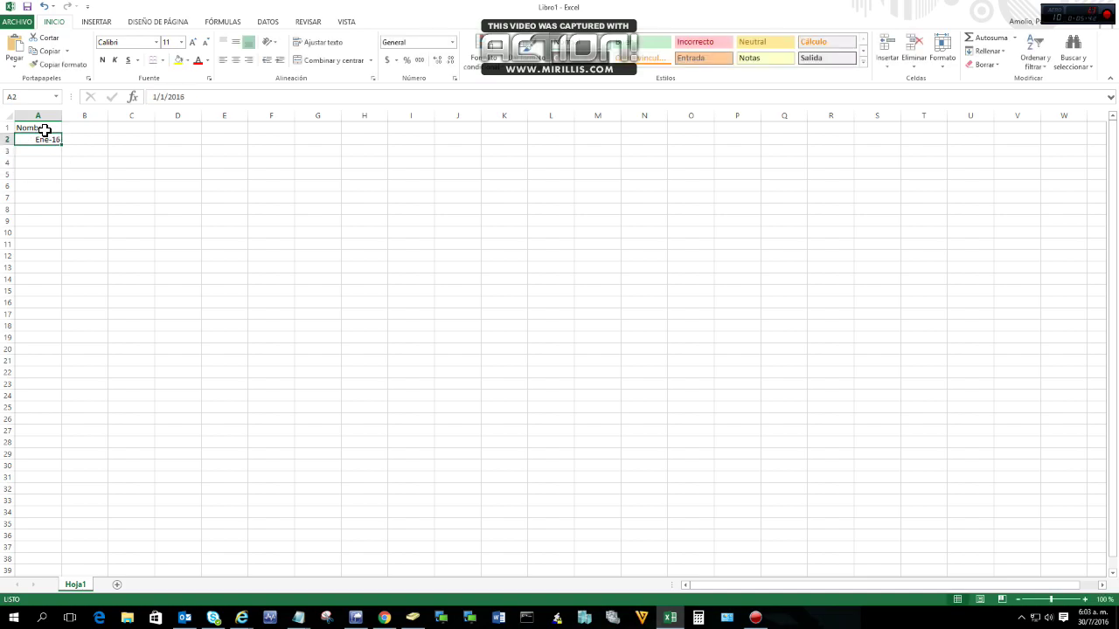
key(Down)
text(123)
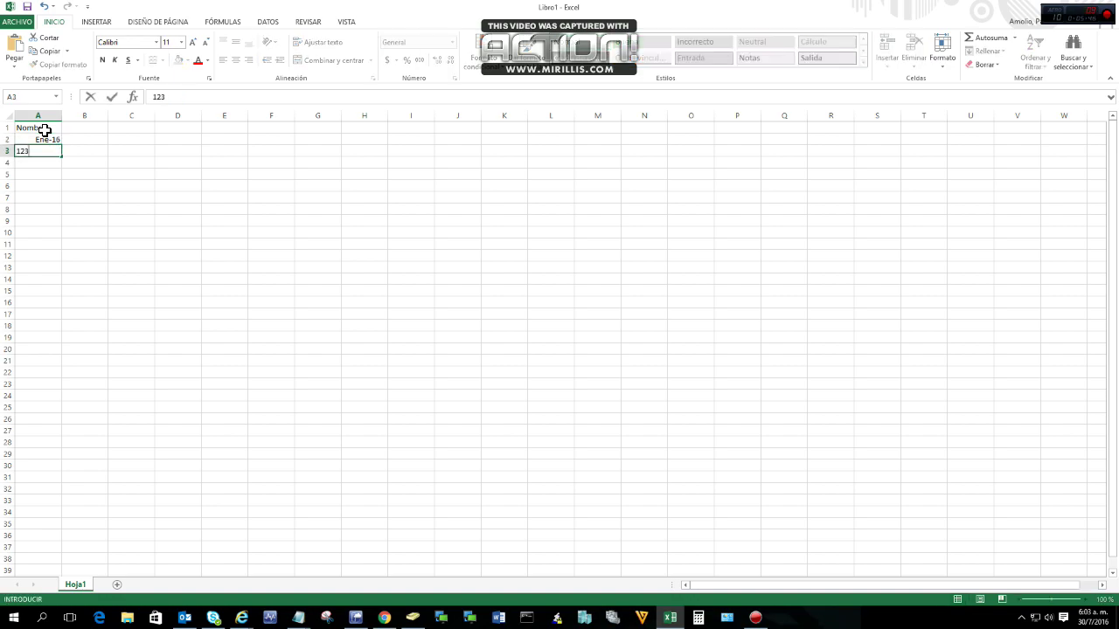
key(Return)
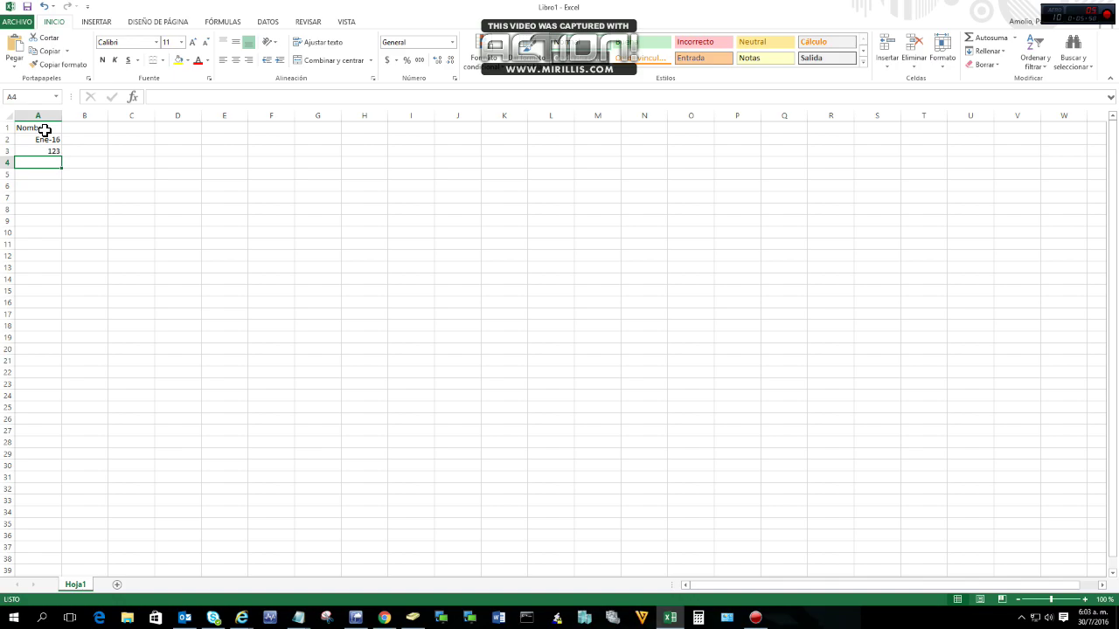
Step: Clear the sample entries from the range A1:A4
key(shift+Up)
key(shift+Up)
key(shift+Up)
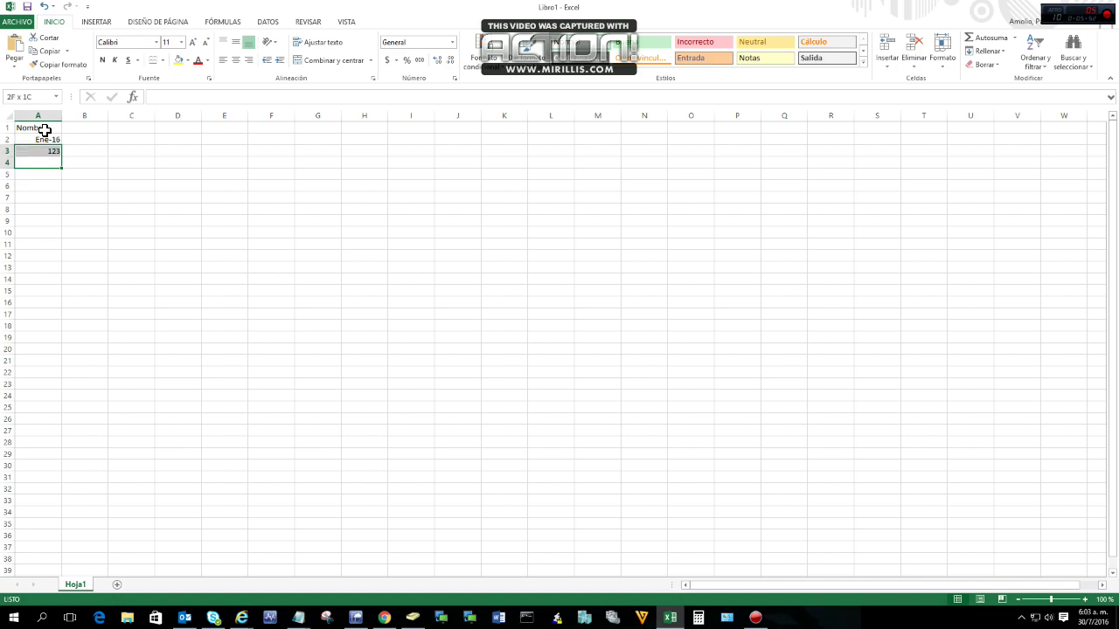
key(Delete)
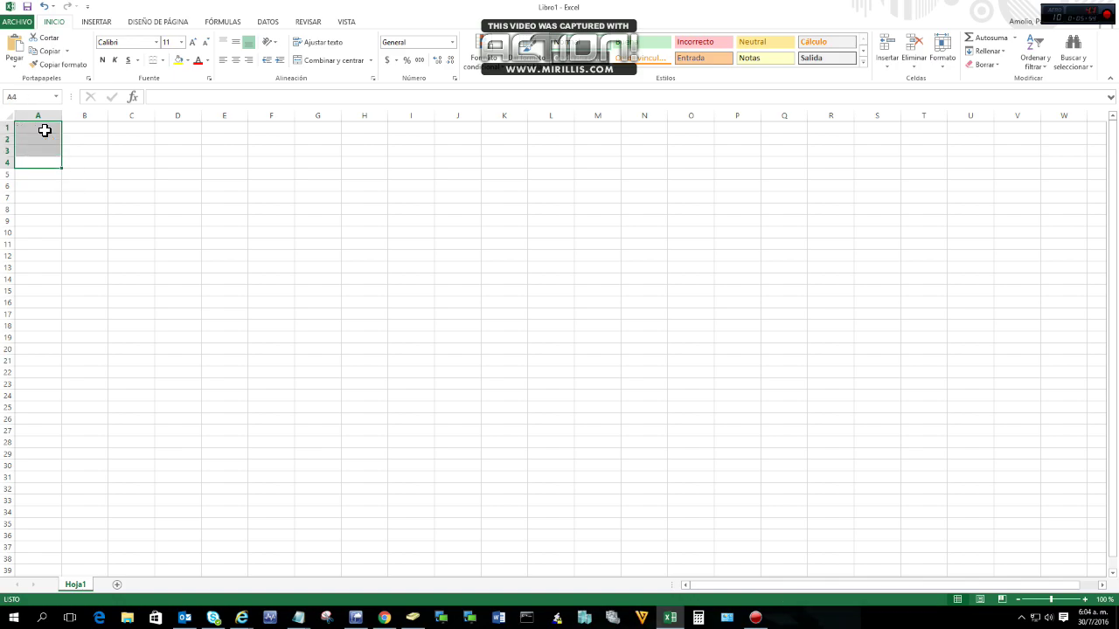
Step: Select cells A1 and N21, the range D7:H15 and further single cells ending on N24 to compare a cell with a range
click(45, 129)
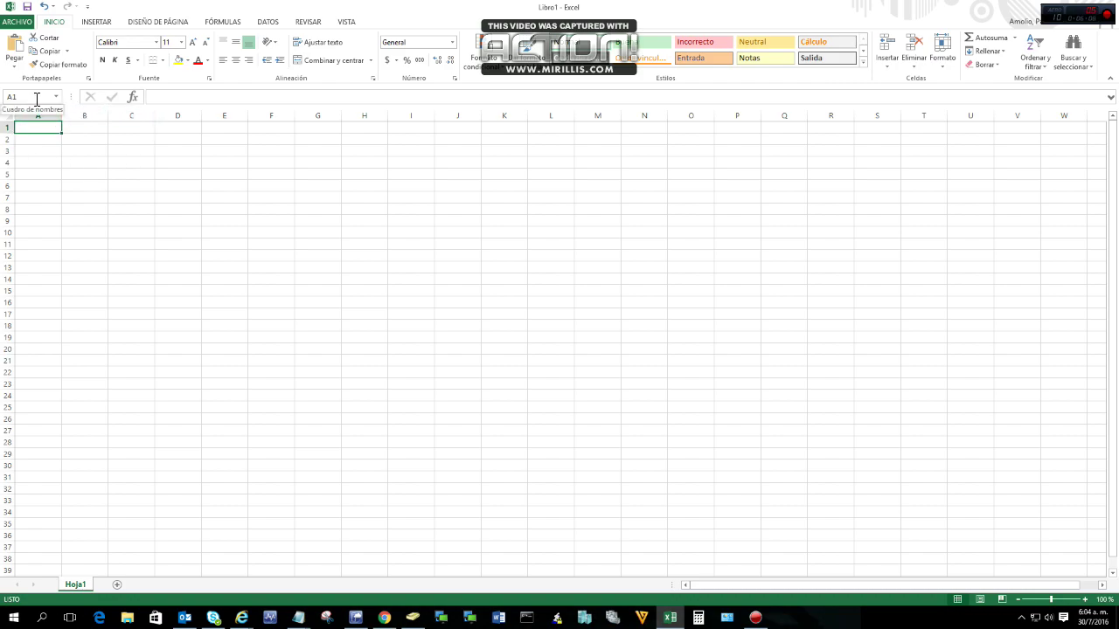
click(647, 360)
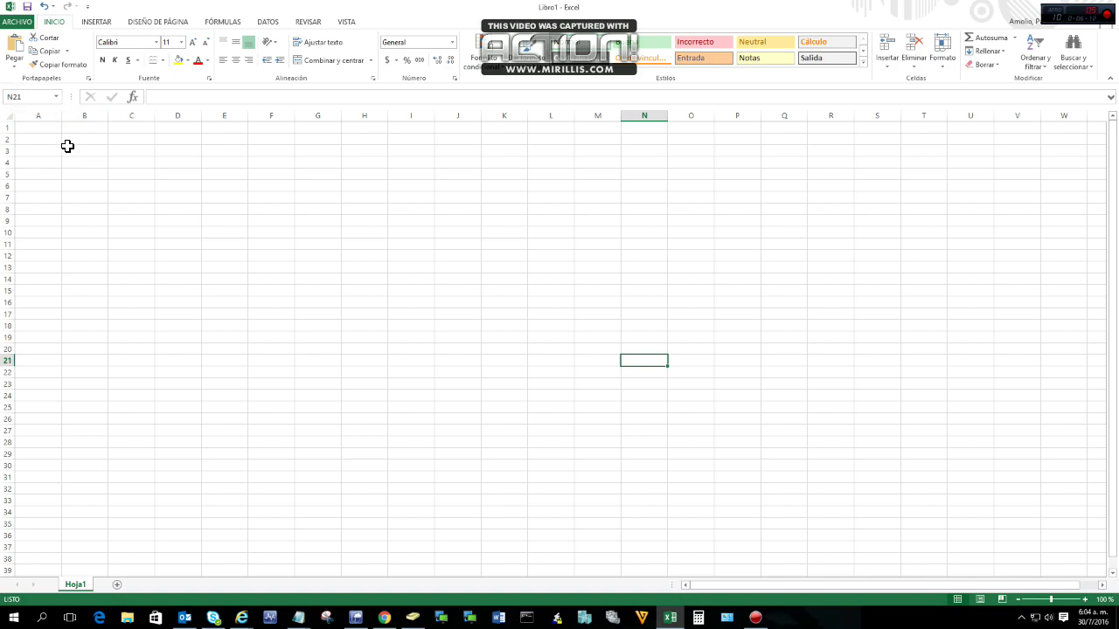
drag(180, 200, 384, 294)
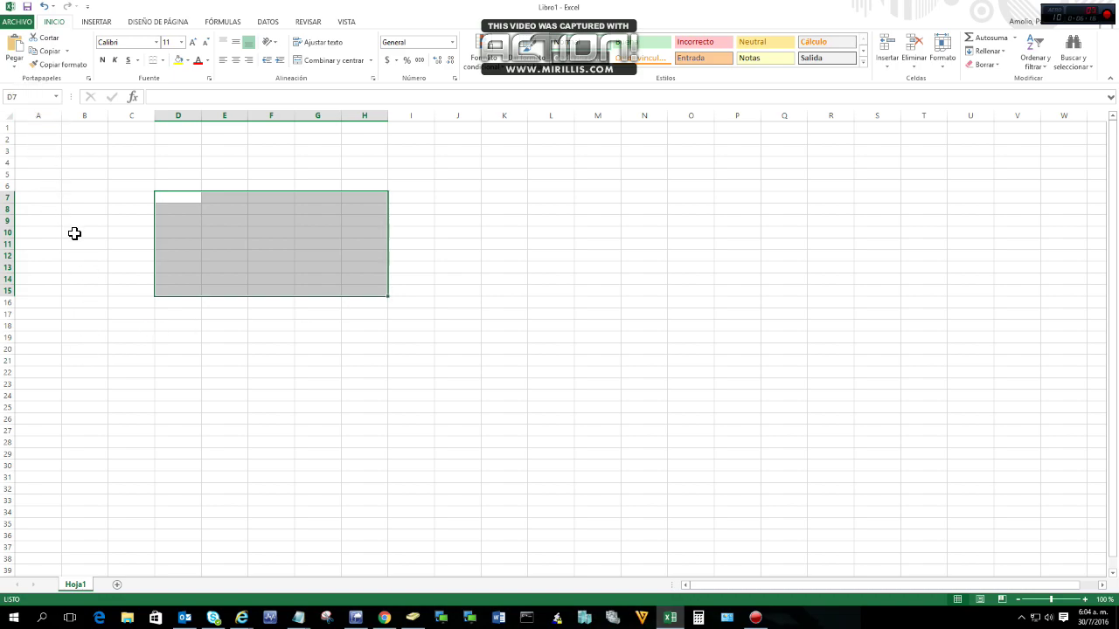
click(127, 179)
click(460, 198)
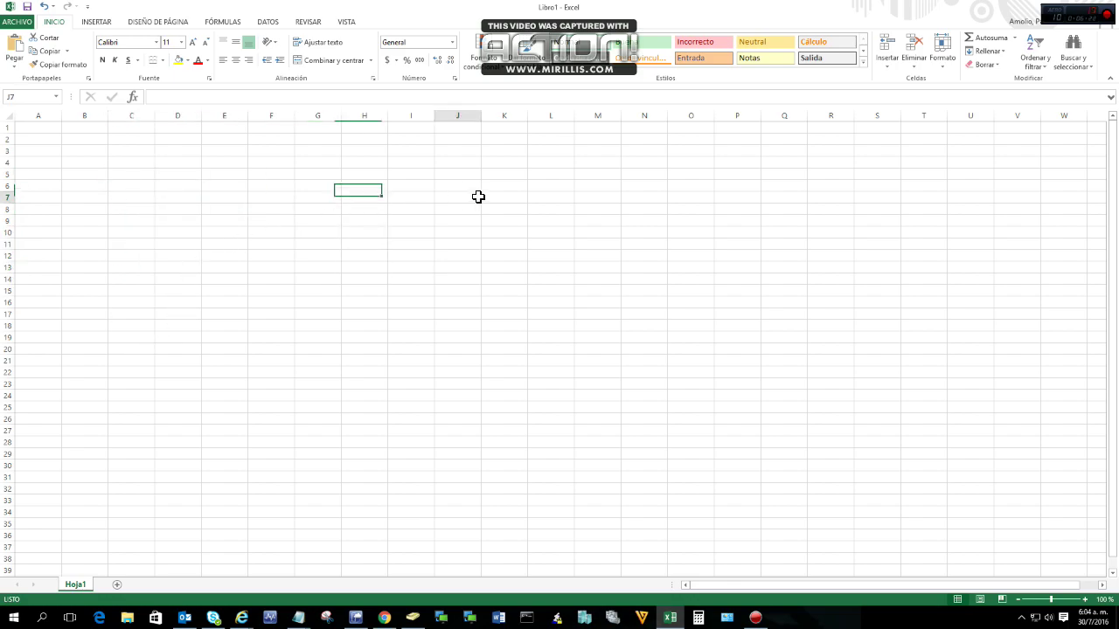
click(639, 396)
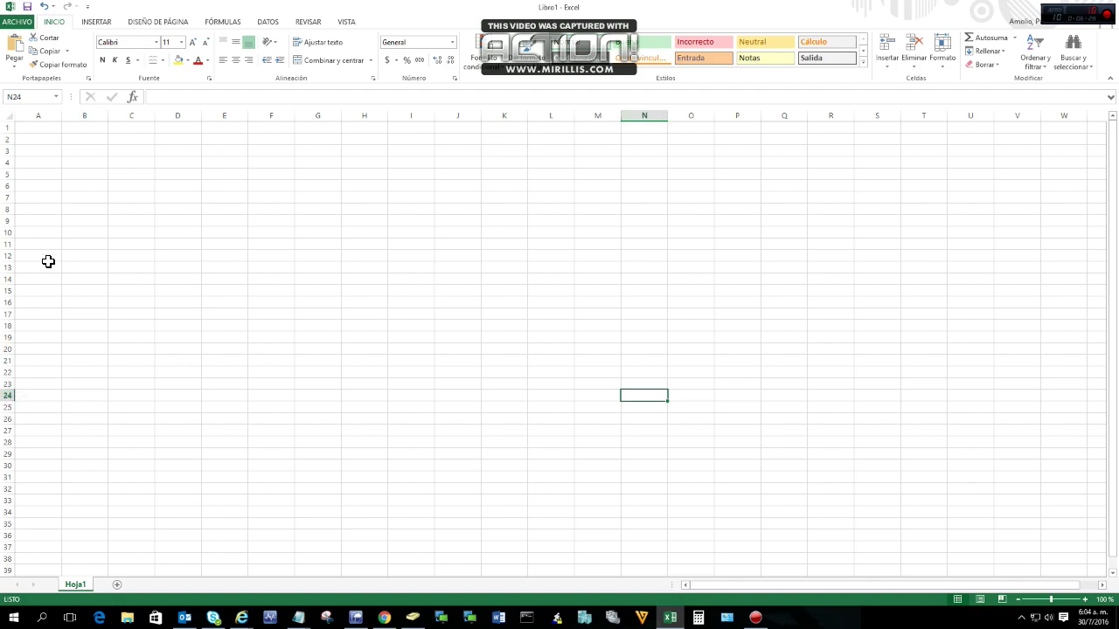
Step: Enter the title "Ejemplo de Planilla de Doble Entrada" in cell A1
click(44, 127)
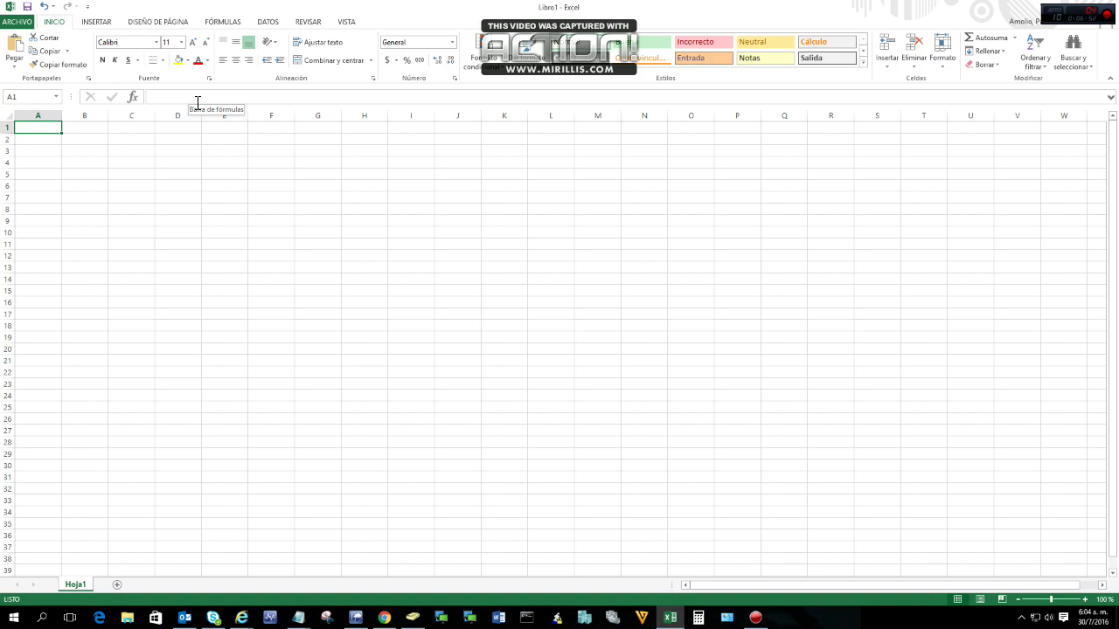
text(Ejemplo de)
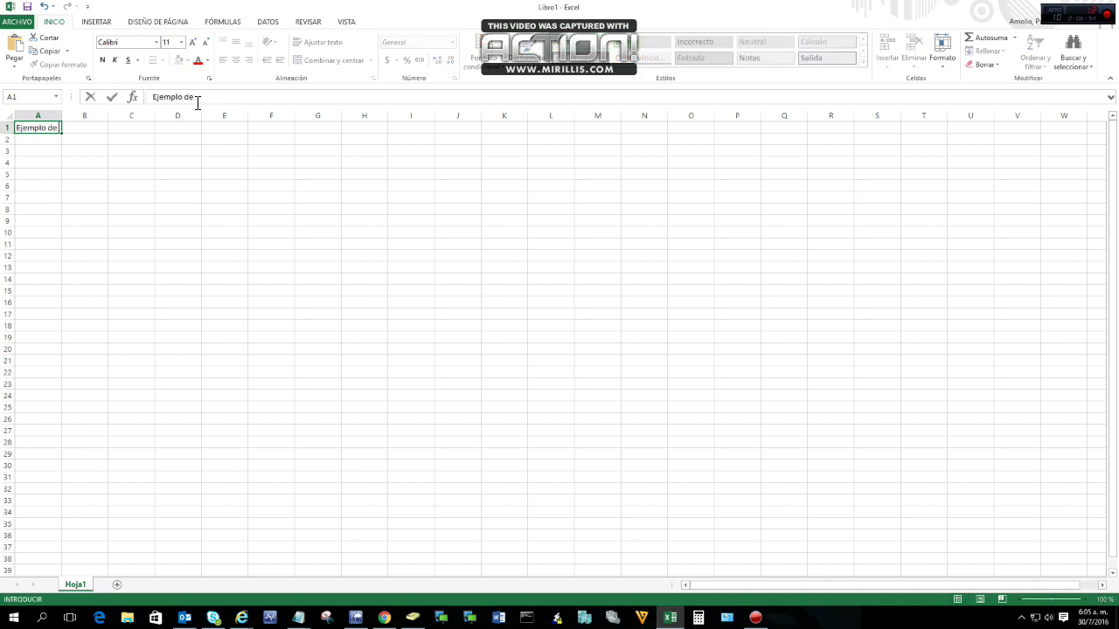
text( Planilla de Doble Entrada)
key(Return)
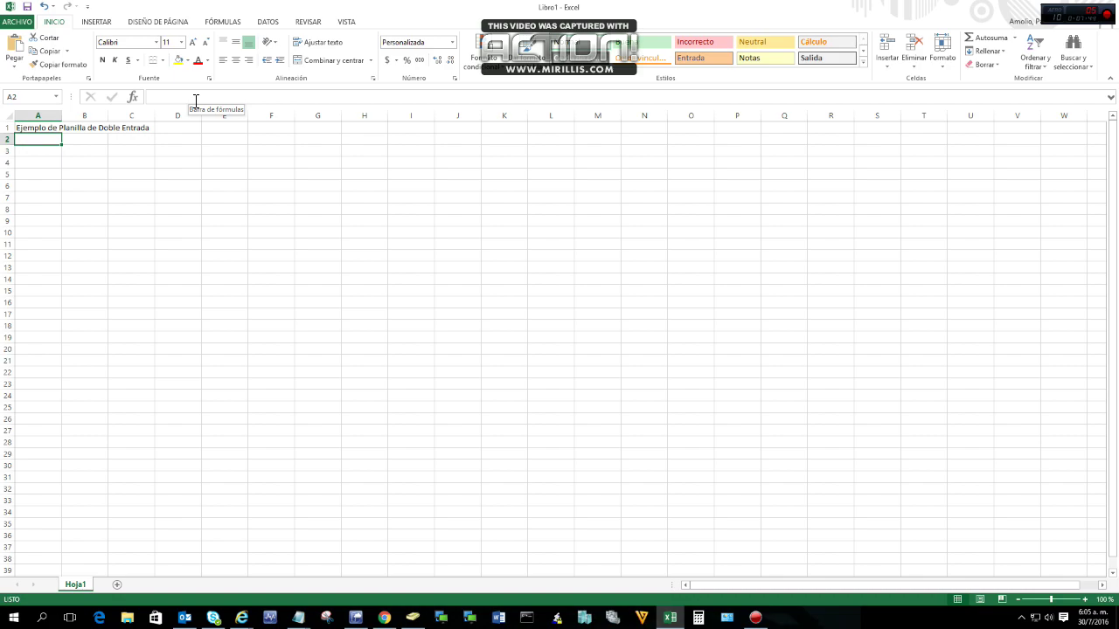
Step: Check the contents of A1 and B1, and enter the filler text "hhhhhhhhh" in cell C1
key(Up)
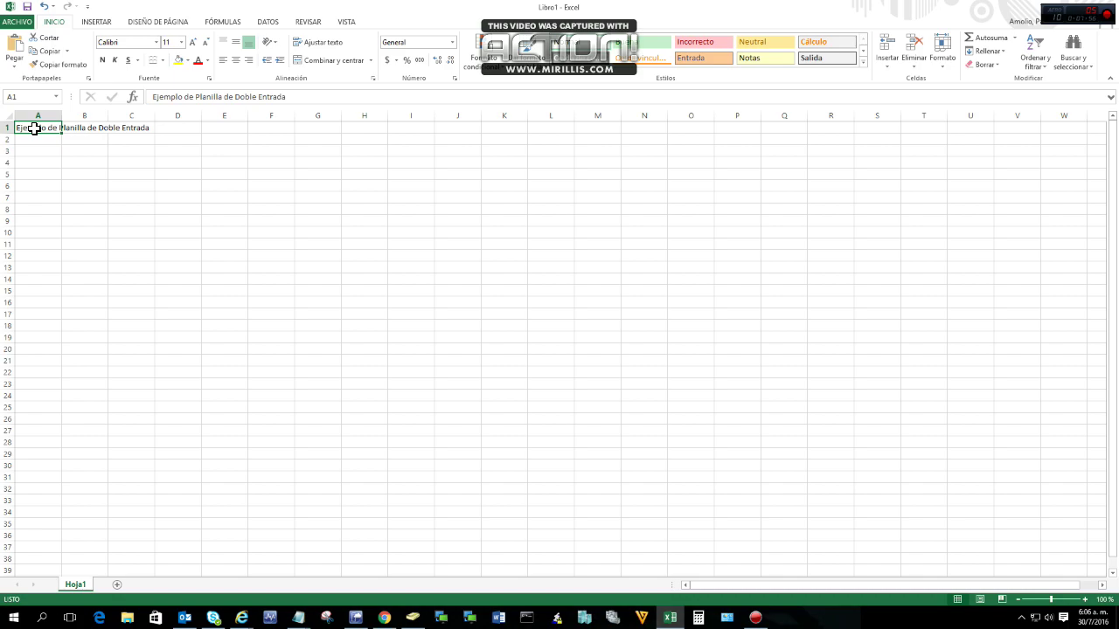
click(92, 129)
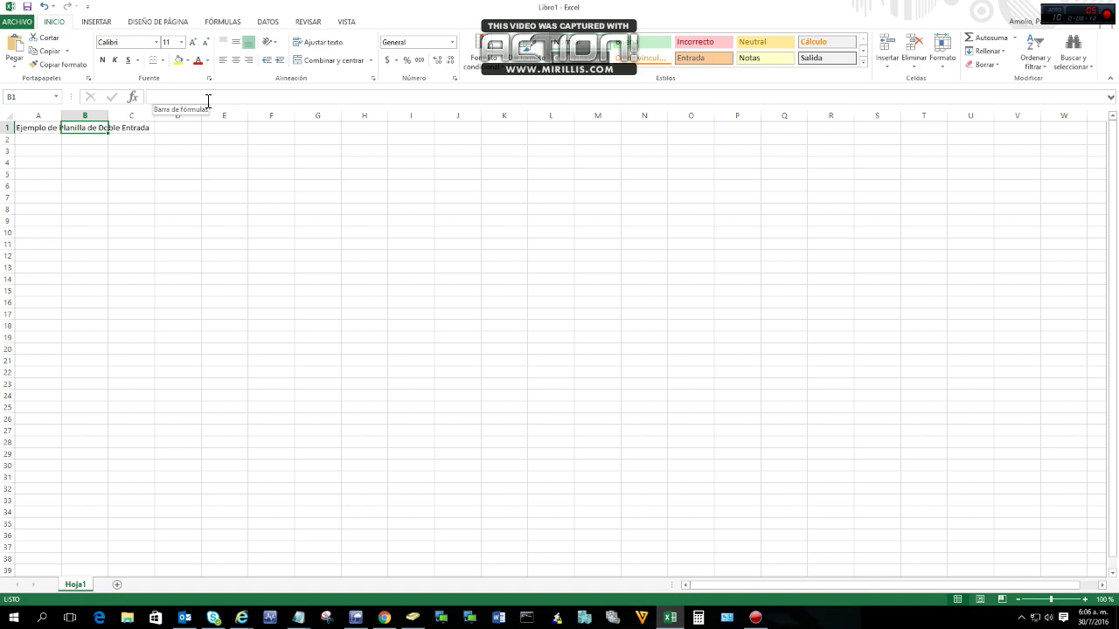
key(Right)
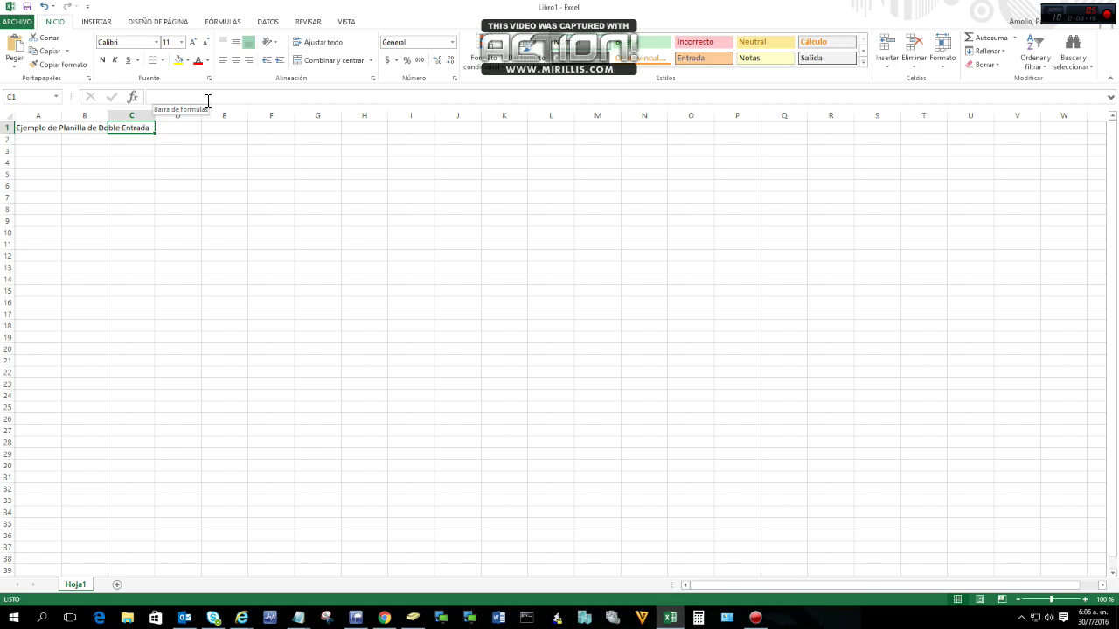
text(hhhhhhhhhh)
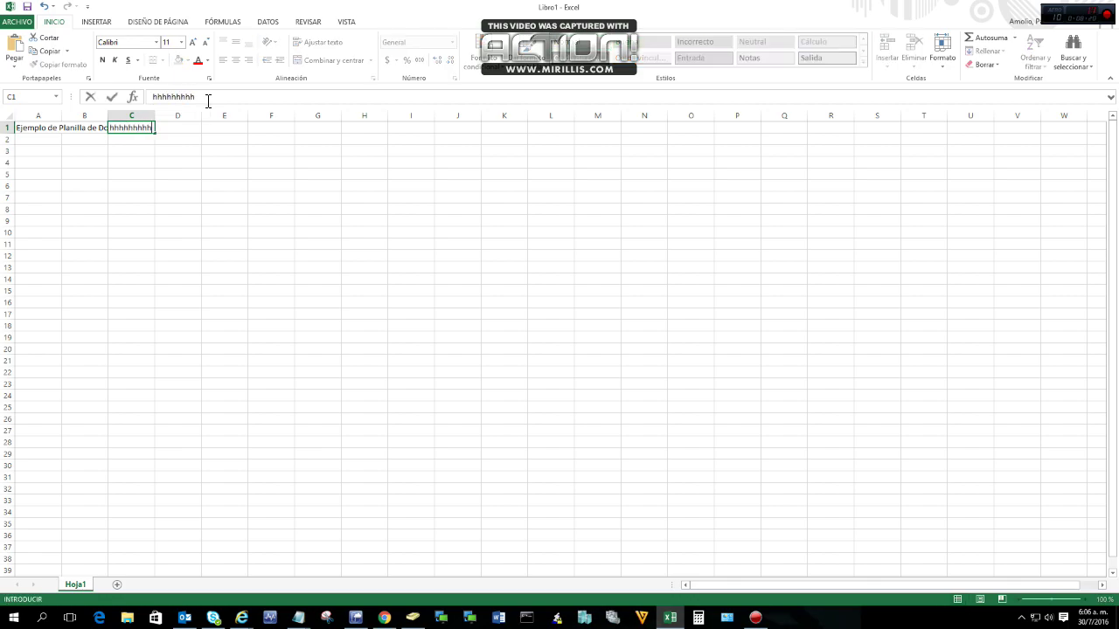
key(Return)
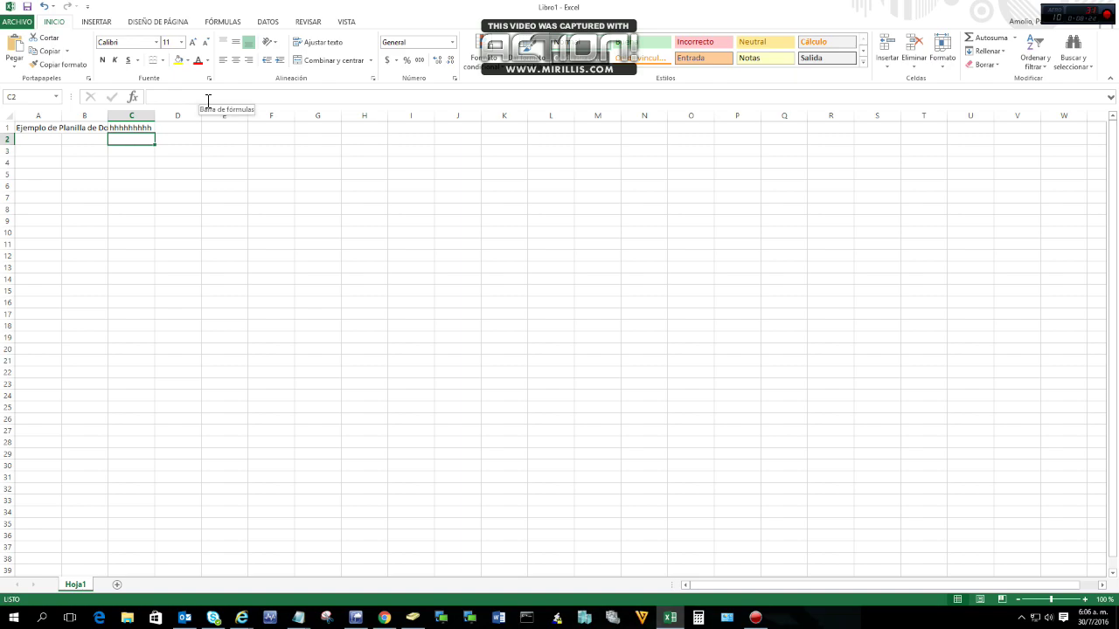
Step: Check the full title stored in A1 and clear the filler text from cell C1
key(Left)
key(Left)
key(Up)
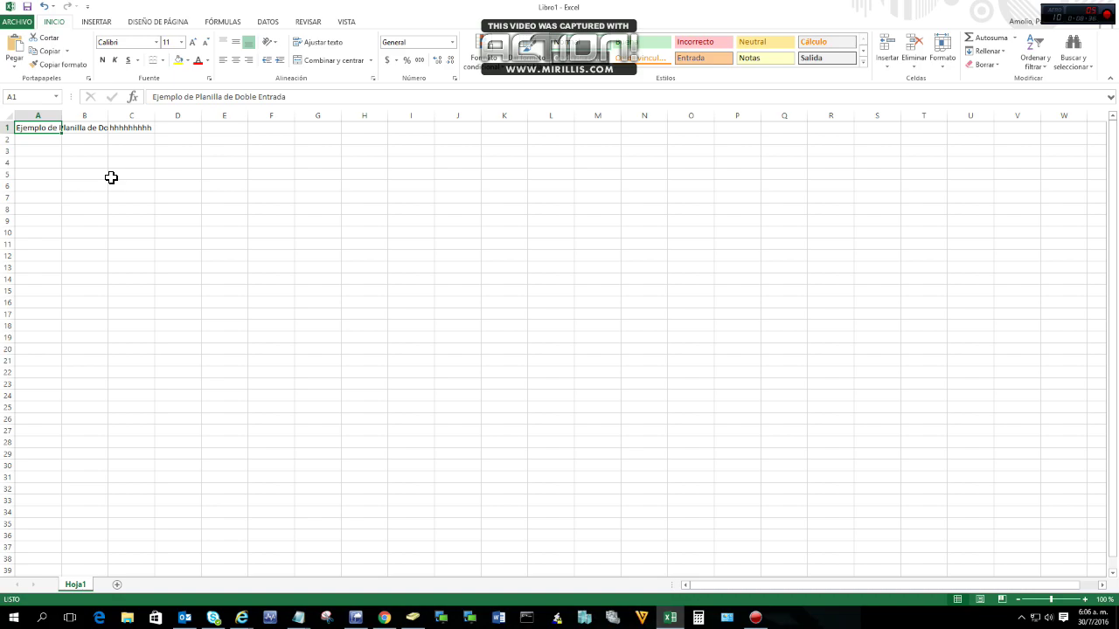
key(Right)
key(Right)
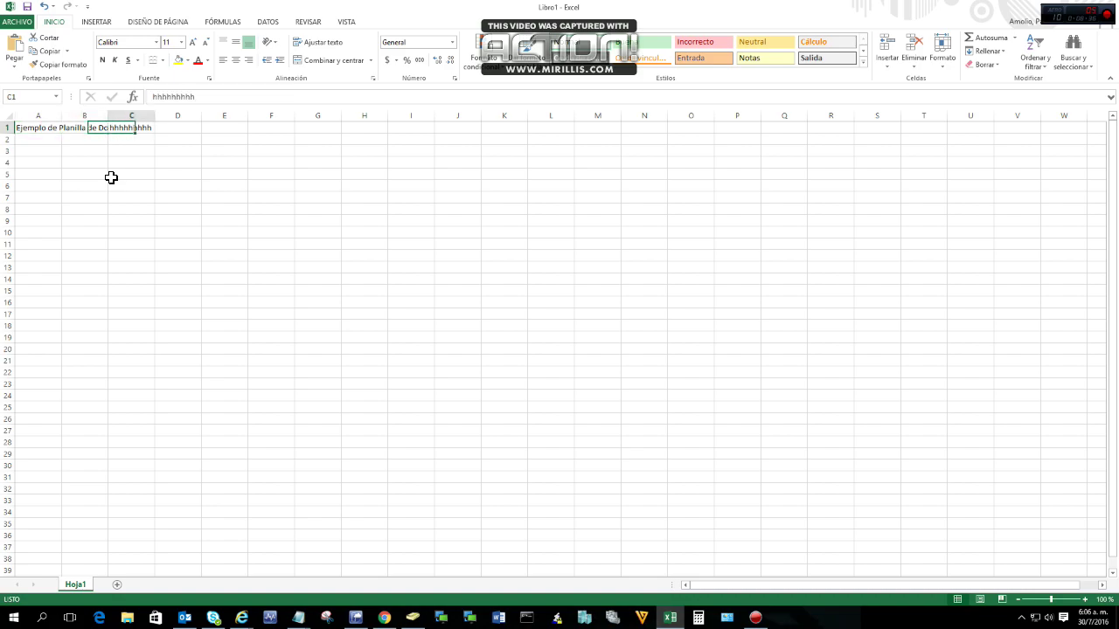
key(Delete)
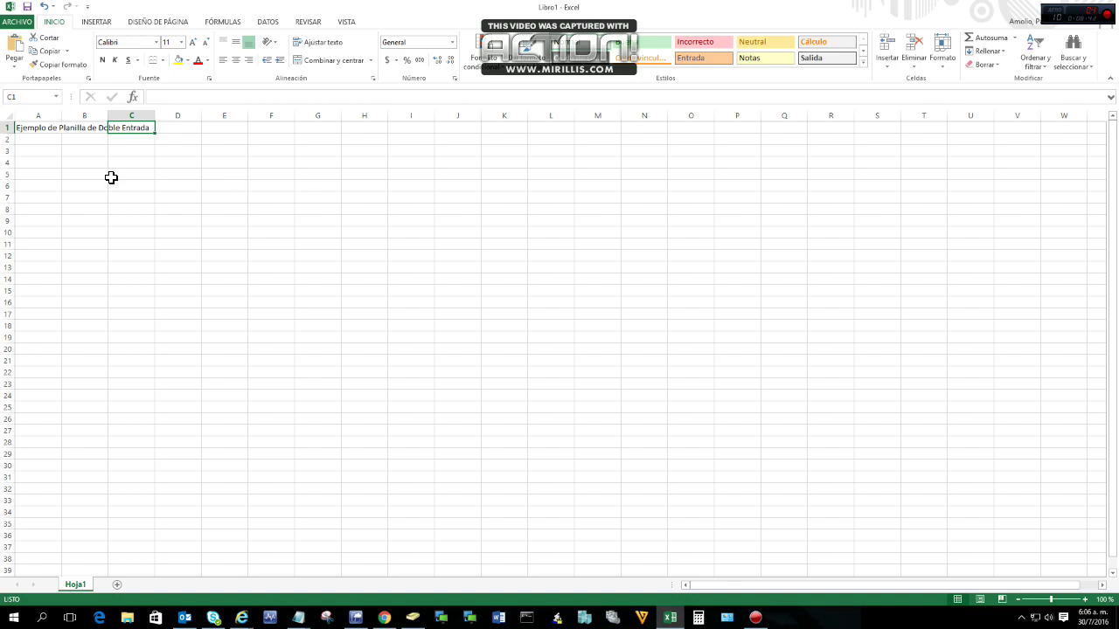
Step: Enter the month "Enero" in cell A4, below the title
key(Down)
key(Left)
key(Left)
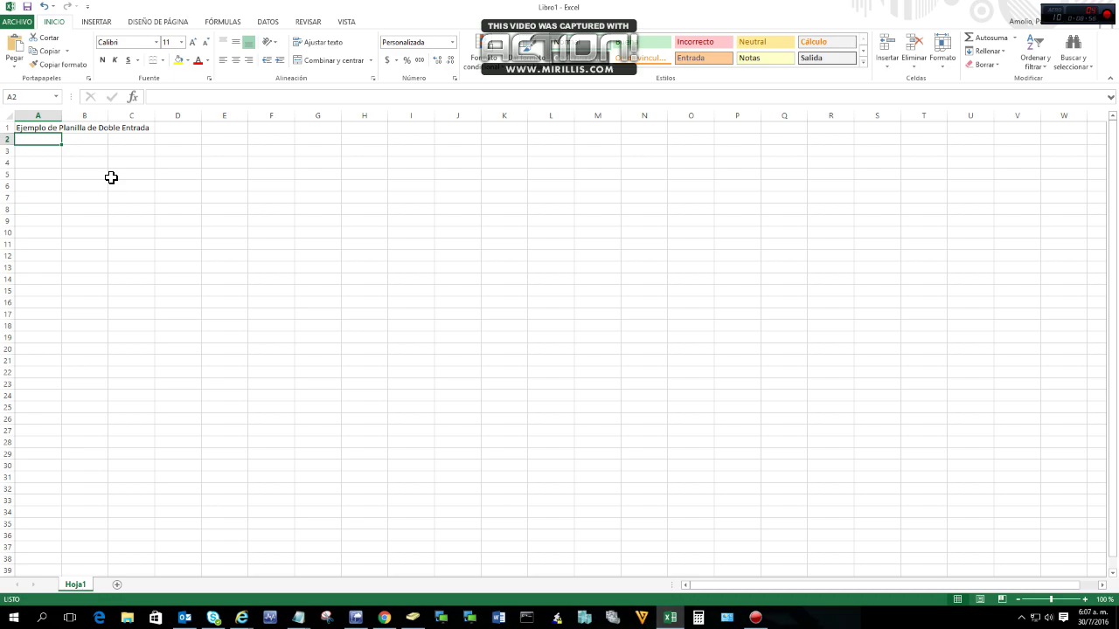
key(Up)
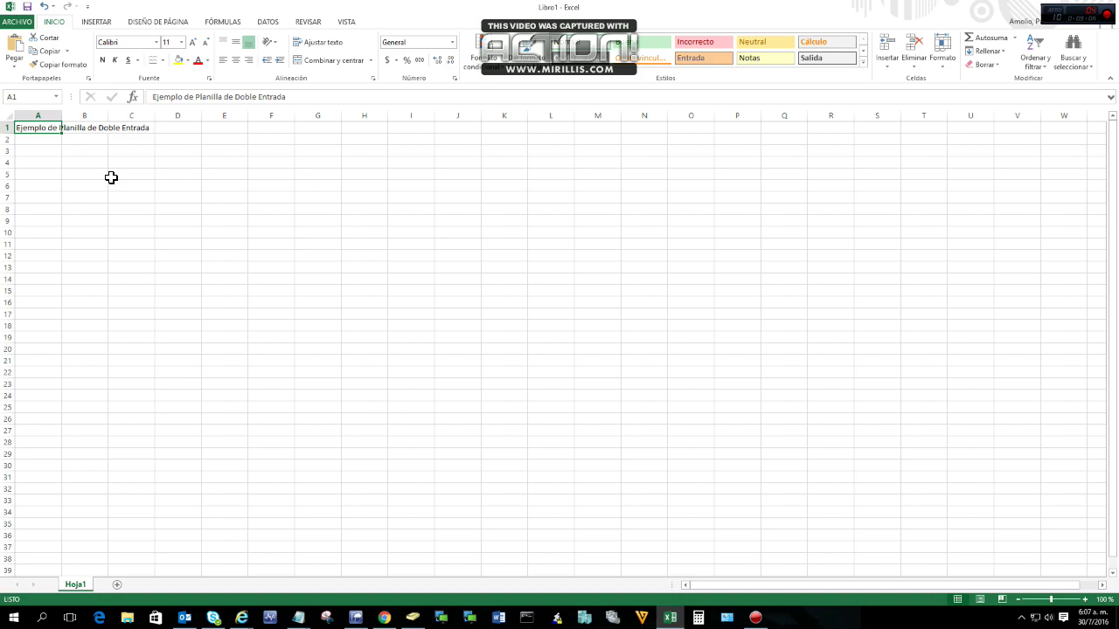
key(Down)
key(Down)
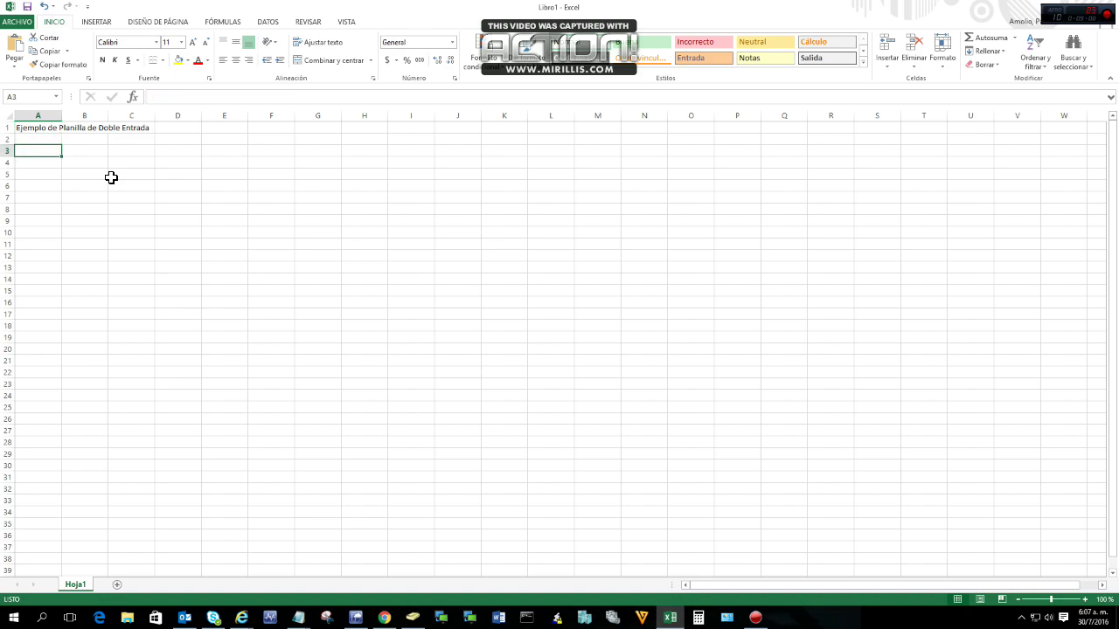
key(Down)
text(En)
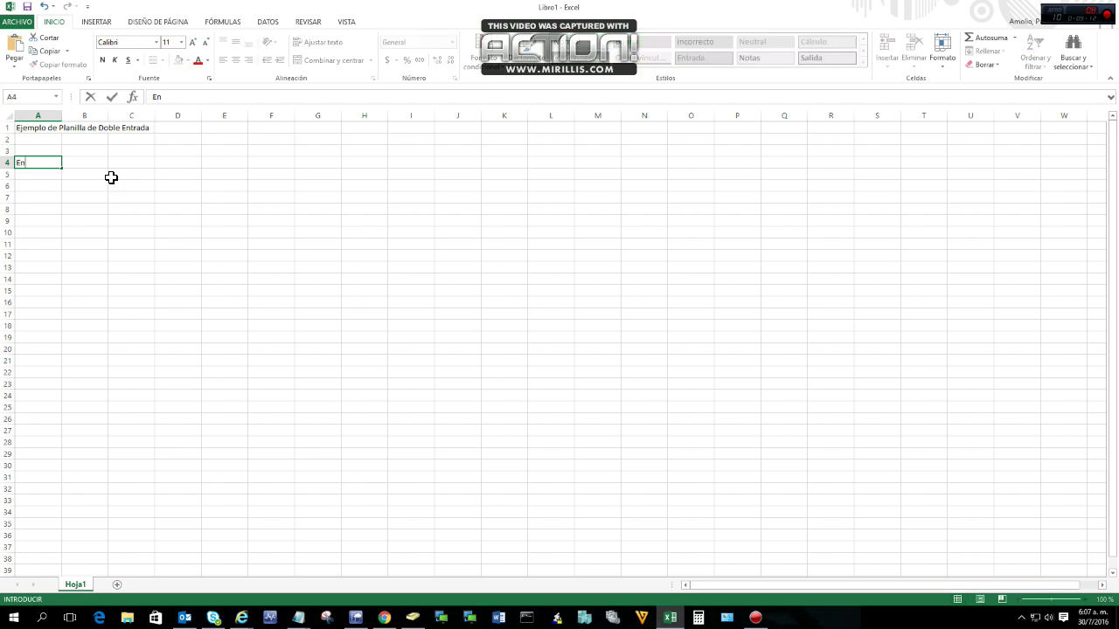
text(ero)
key(Return)
Step: Enter "Febrero" manually in cell A5 and clear it again
text(Febrero)
key(Return)
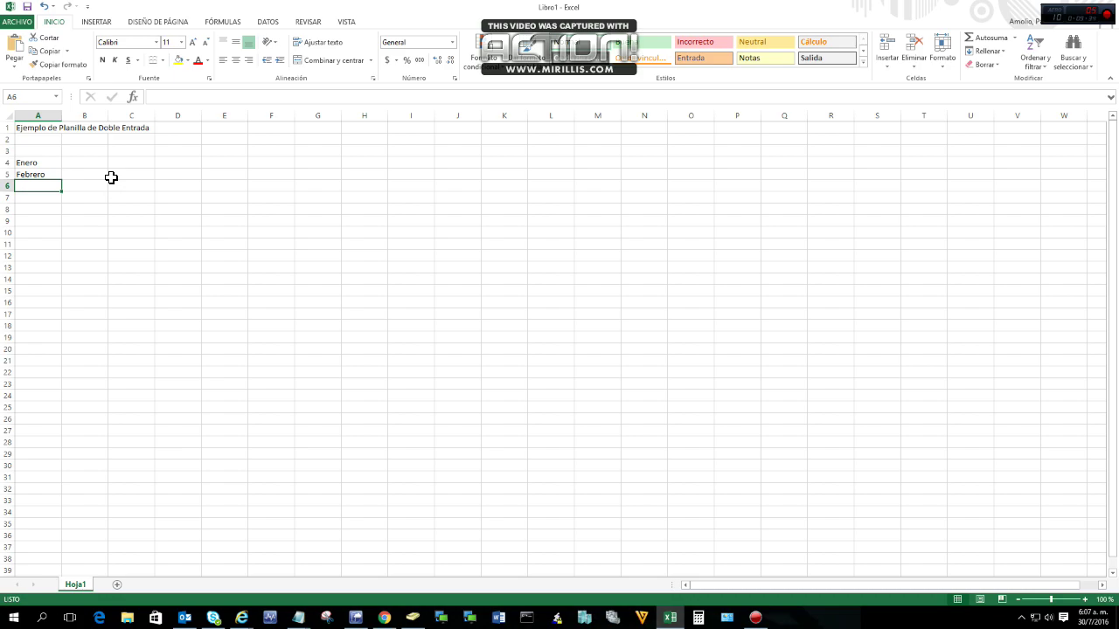
key(Up)
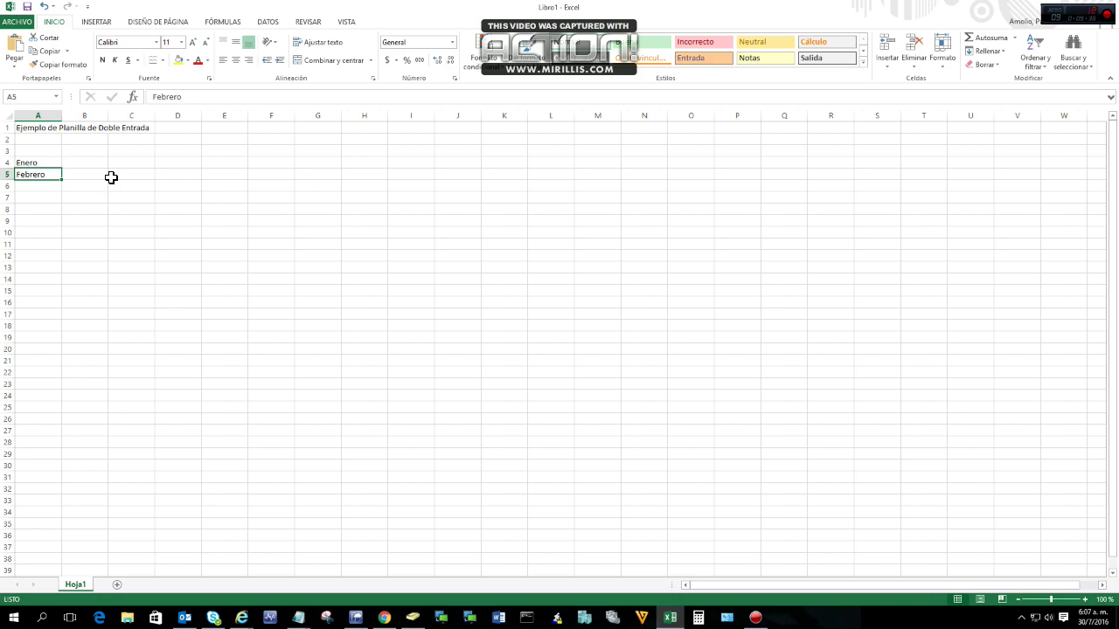
key(Delete)
Step: Autofill the month series from cell A4 down to A15
key(Up)
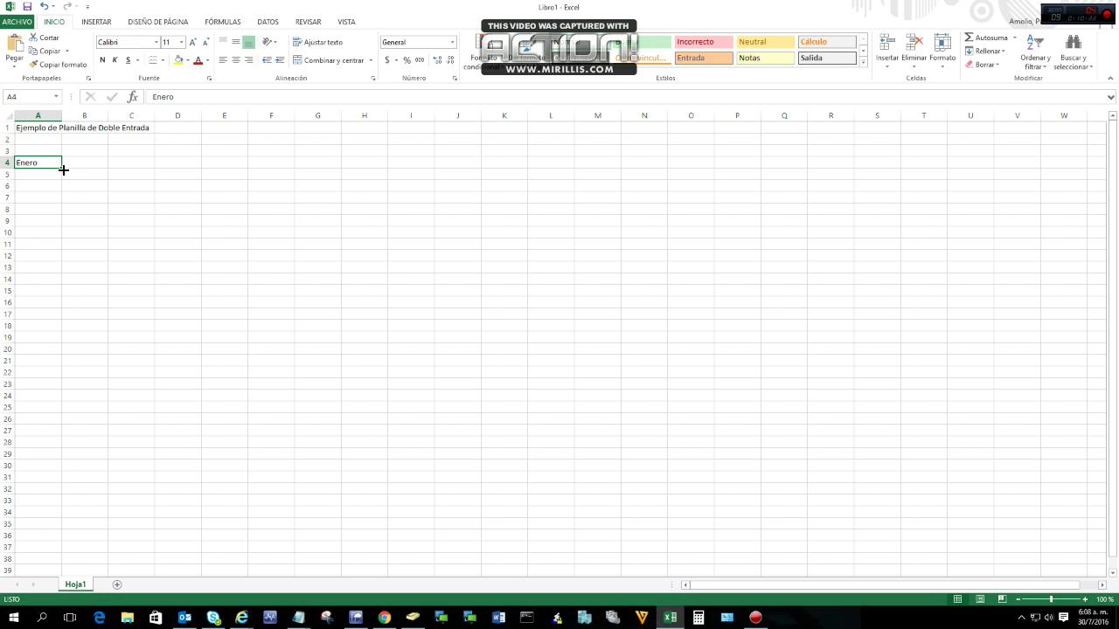
drag(63, 170, 63, 169)
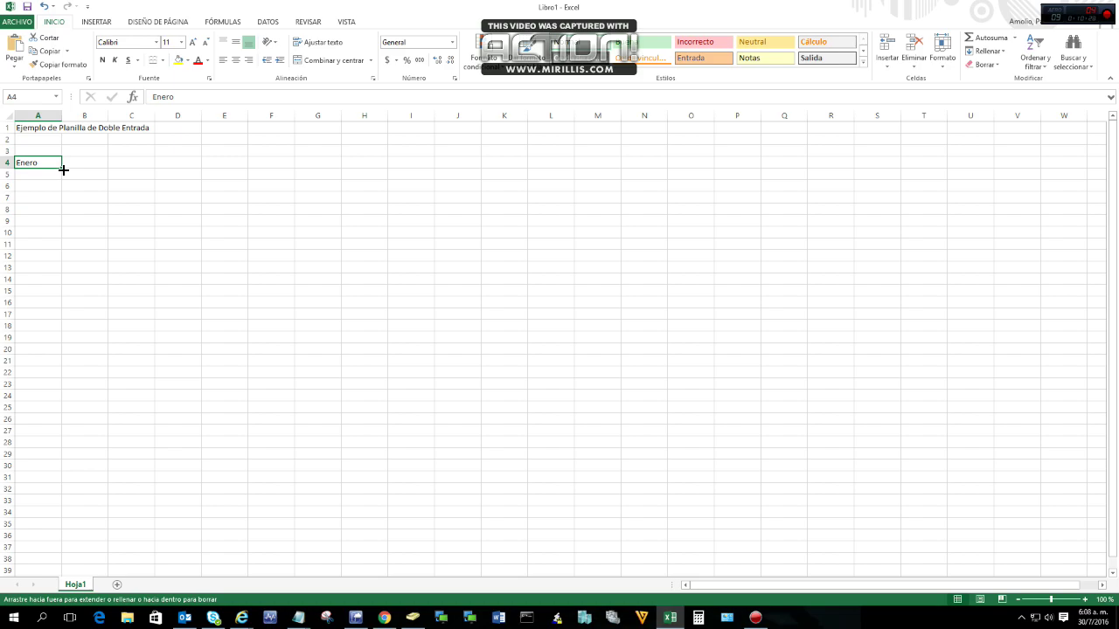
drag(63, 170, 55, 302)
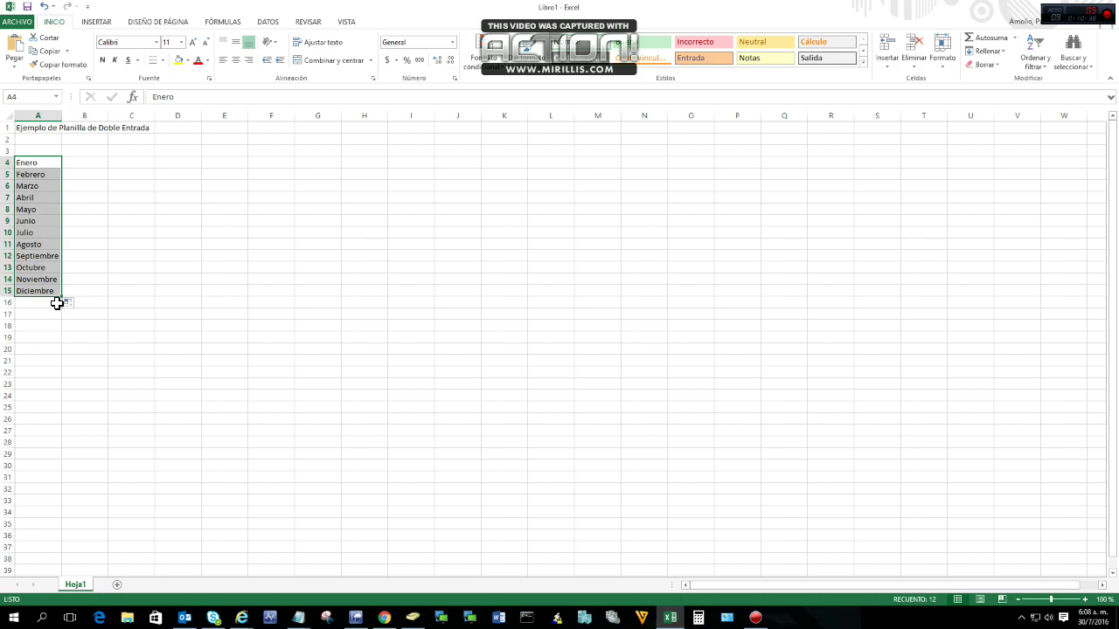
Step: Enter a second sample month "Enero" in cell C4
click(125, 165)
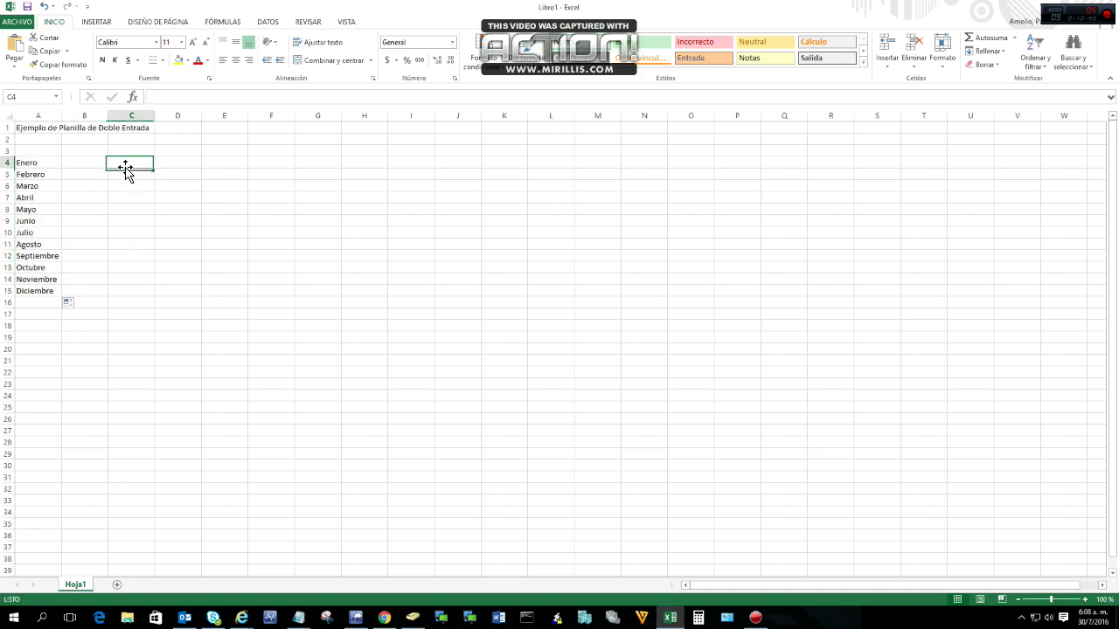
text(Enero)
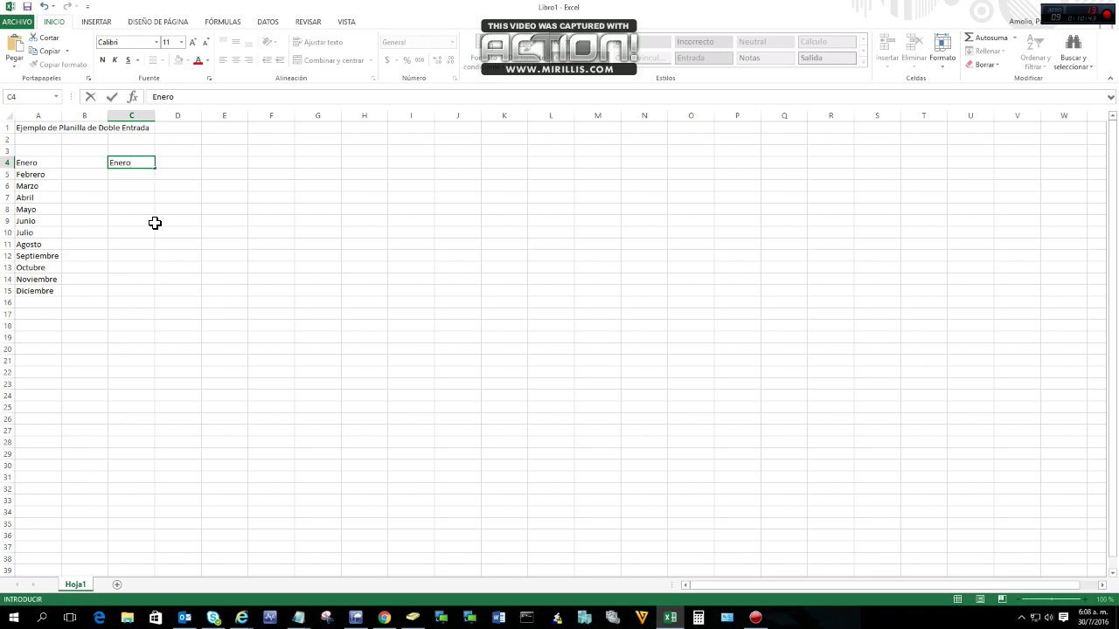
key(Return)
key(Up)
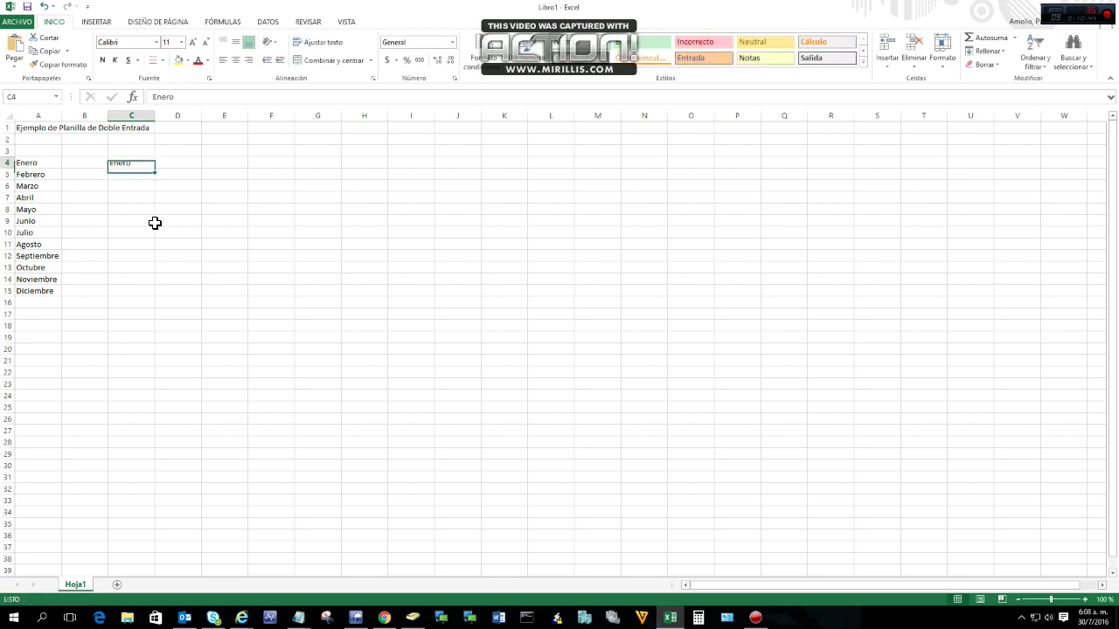
Step: Select the range C4:C15 without filling it, and autofill the months from C4 down to C15
drag(131, 163, 131, 294)
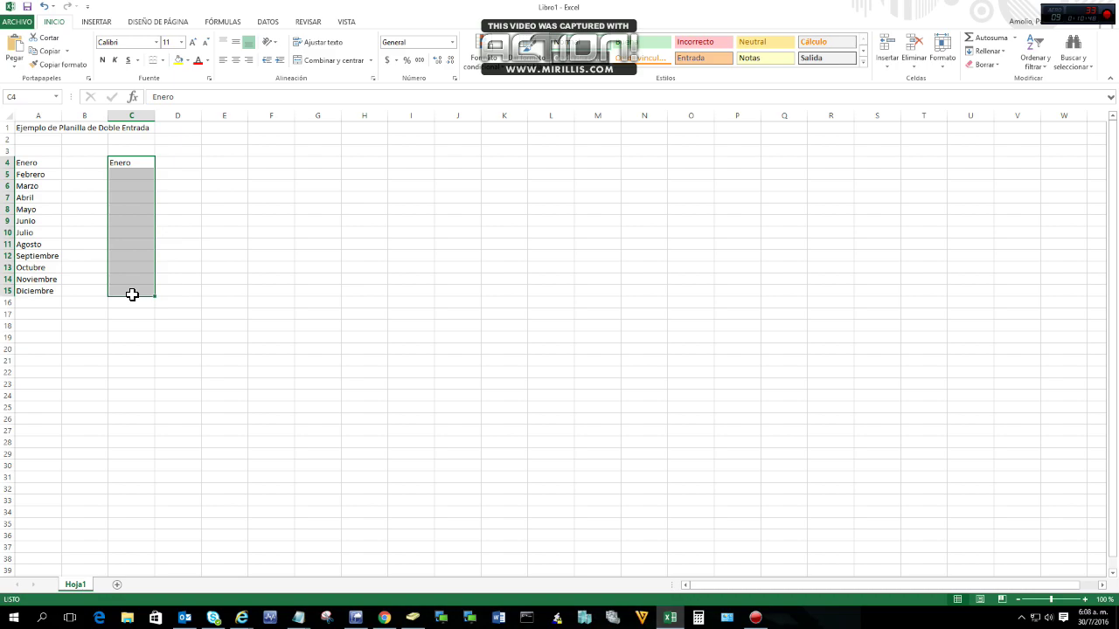
click(166, 166)
click(127, 163)
drag(126, 163, 127, 295)
drag(137, 161, 135, 297)
click(139, 167)
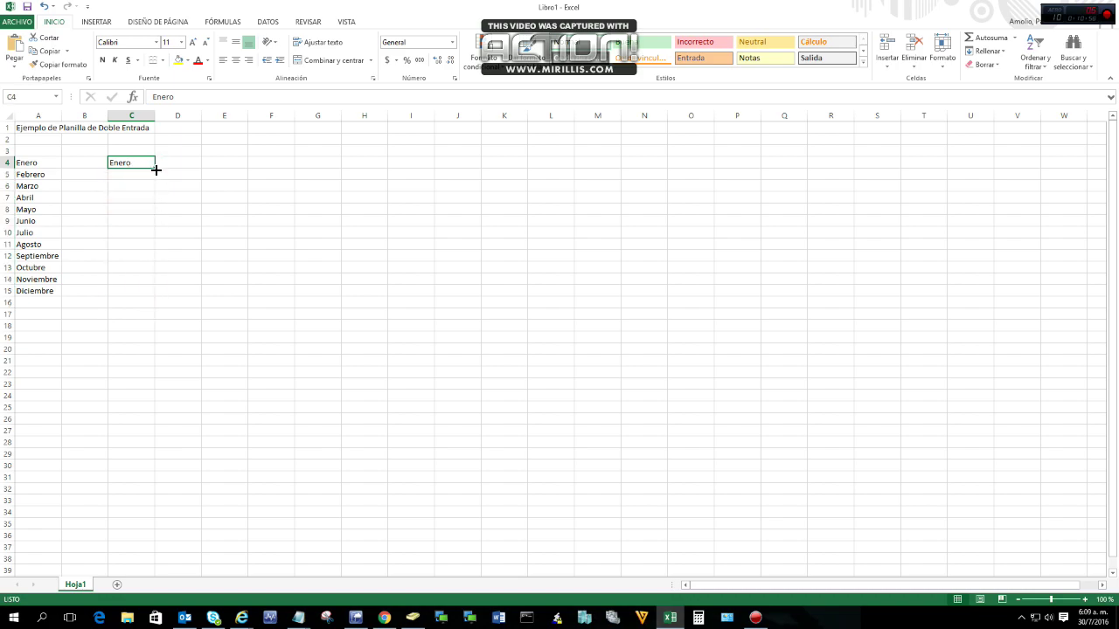
drag(155, 170, 147, 293)
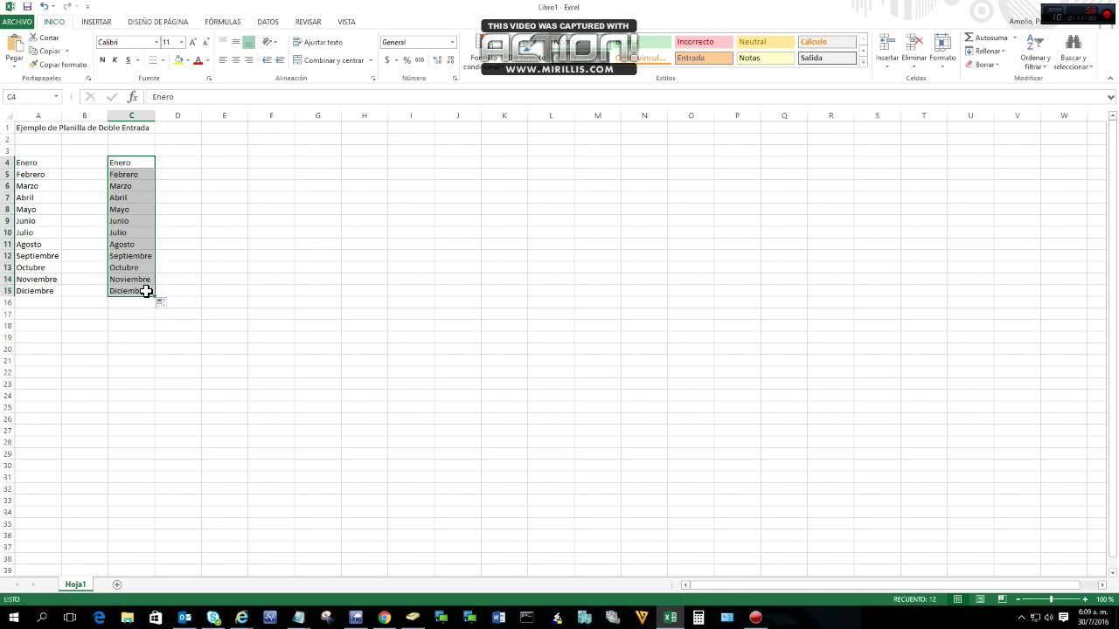
Step: Clear the sample month series from the range C4:C15
click(132, 165)
drag(135, 166, 129, 300)
key(Delete)
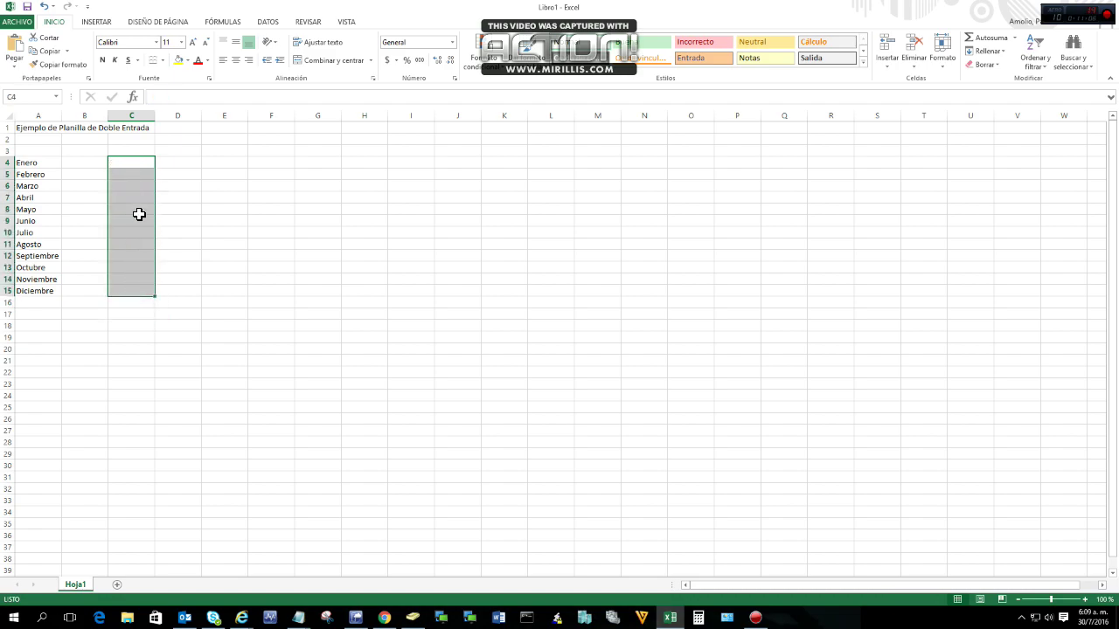
Step: Enter "Julio" in cell C4 and autofill the following months down to C9
click(135, 161)
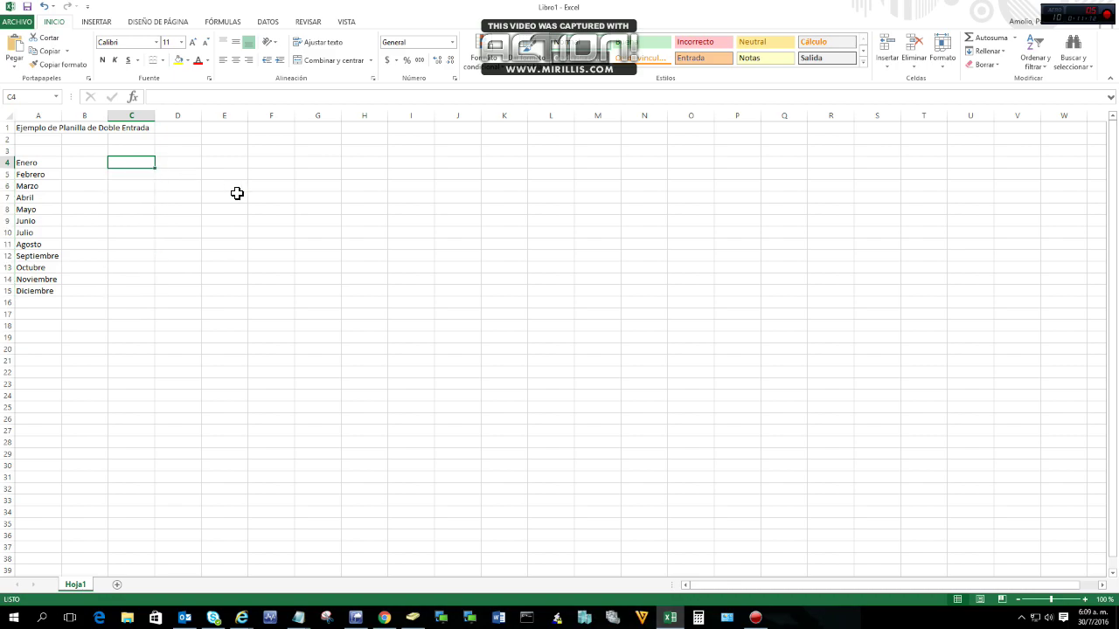
text(Julio)
key(Return)
click(137, 162)
drag(154, 168, 154, 227)
Step: Autofill the months from C4 across to F4, and clear the sample series from the range C4:F10
click(145, 165)
drag(154, 167, 294, 161)
click(181, 197)
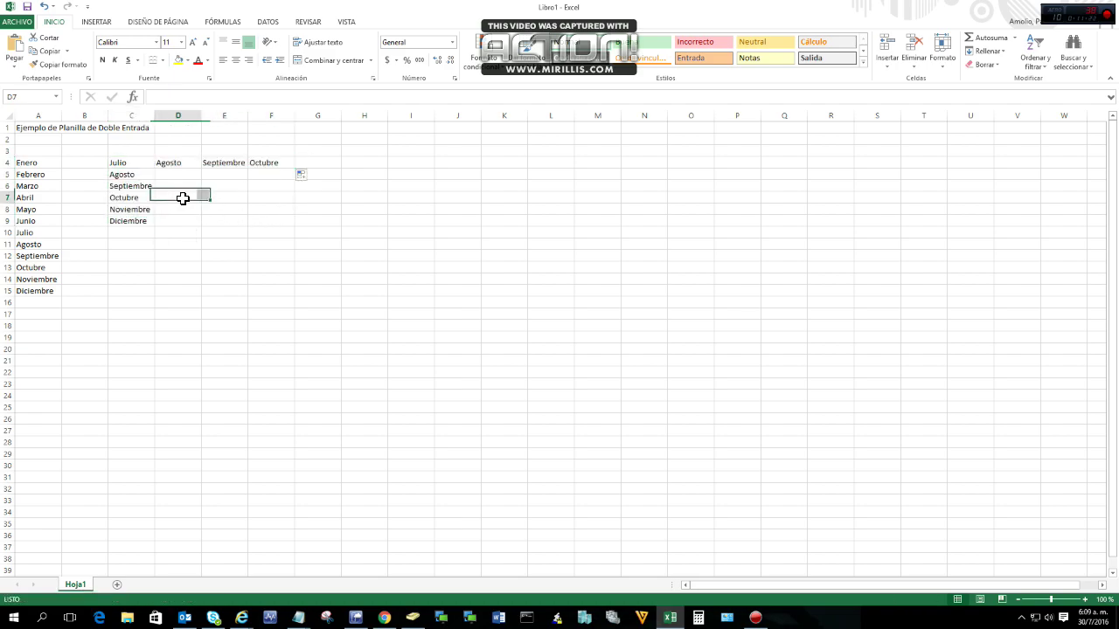
drag(148, 167, 264, 228)
key(Delete)
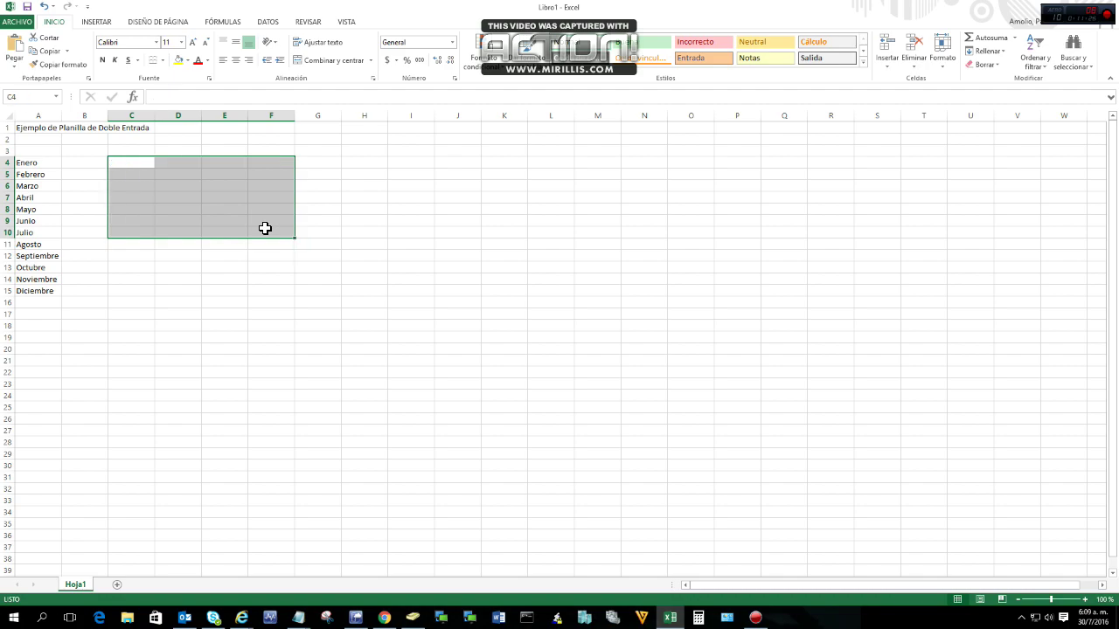
Step: Repeat the month autofill from cell A4 down to A15, and select the empty cell A16 below the list
click(53, 164)
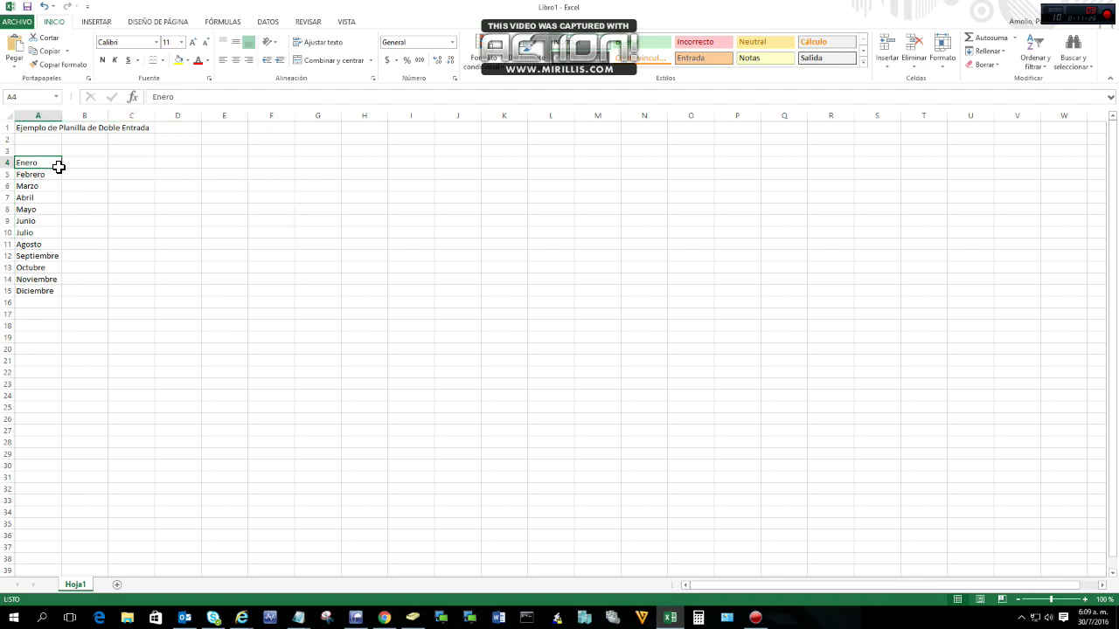
drag(63, 171, 61, 298)
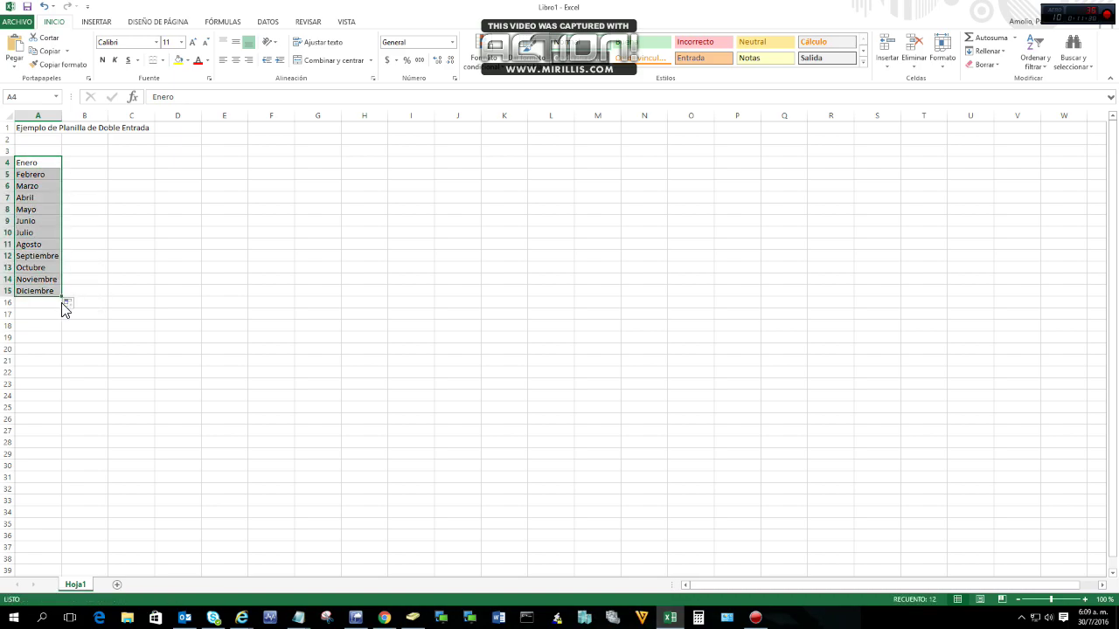
click(121, 336)
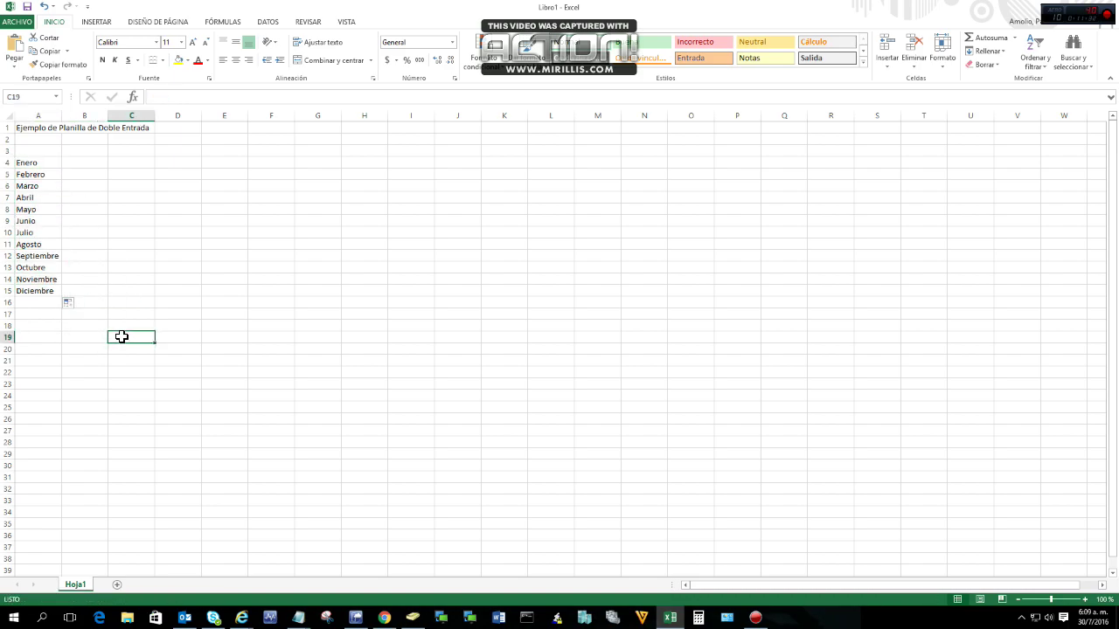
click(33, 198)
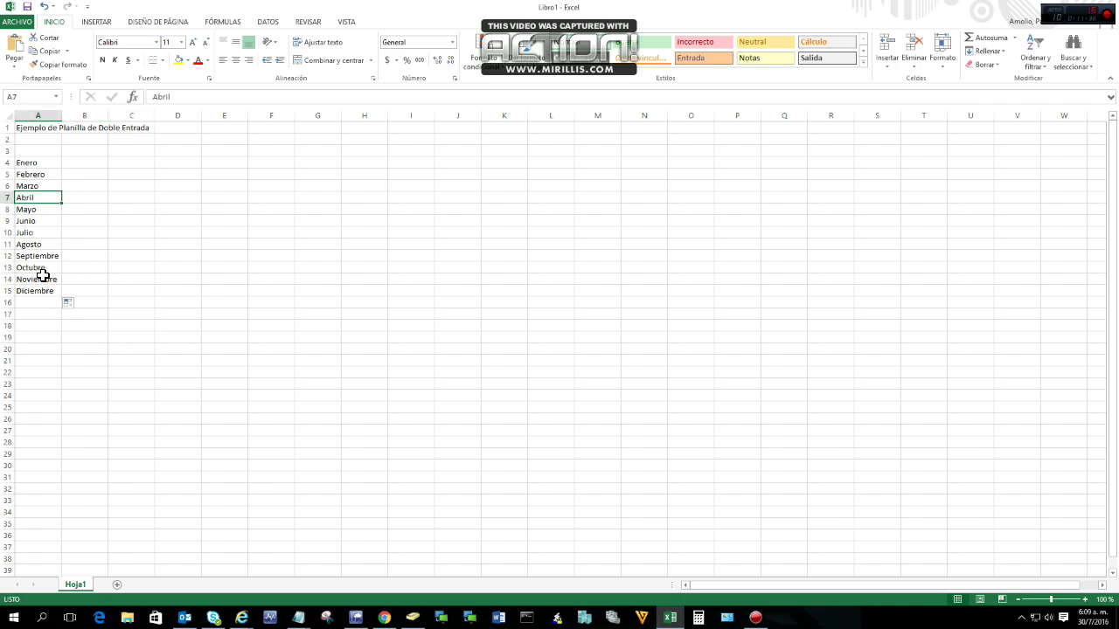
click(43, 302)
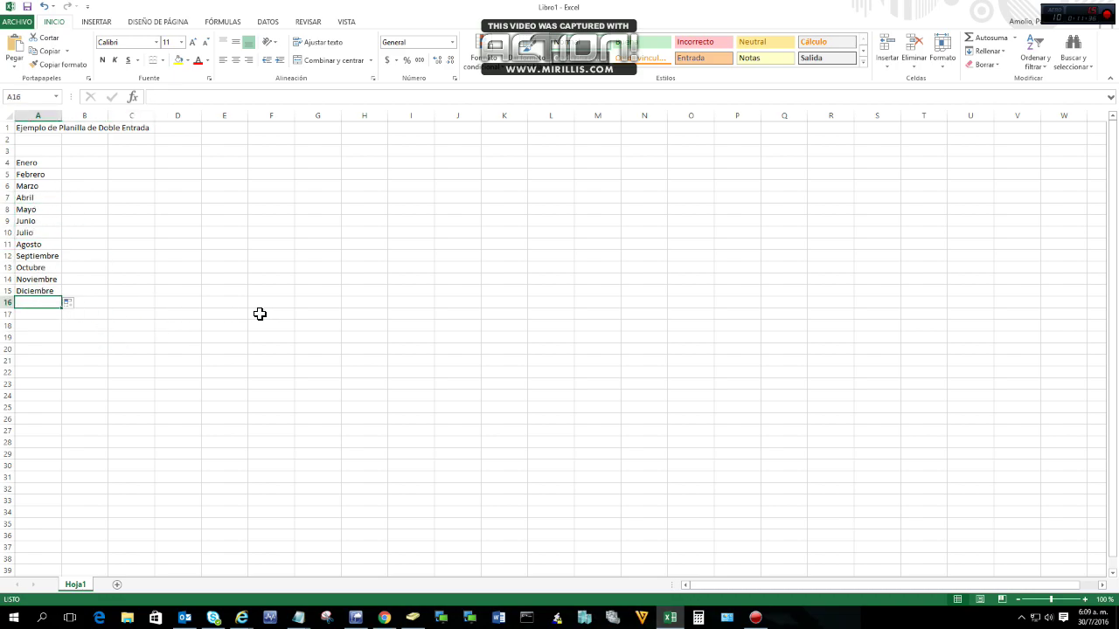
Step: Enter the row label "Total" in cell A16 and the column heading "Luz" in cell B3
text(Total)
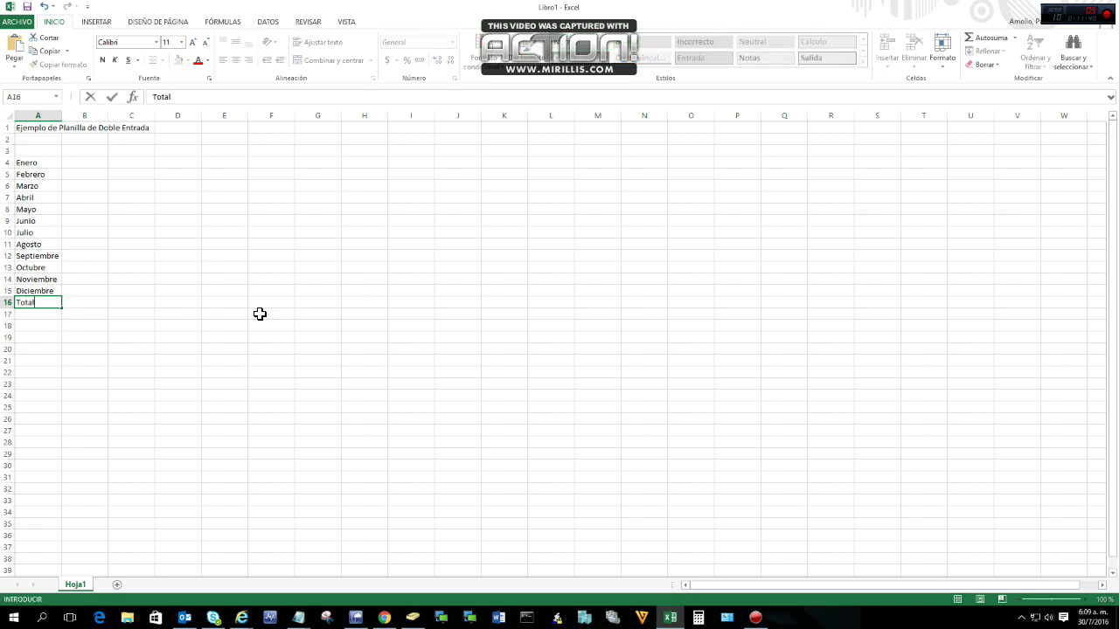
key(Return)
key(Up)
key(Up)
key(Up)
key(Up)
key(Right)
key(Up)
key(Up)
key(Up)
key(Up)
key(Up)
key(Up)
key(Up)
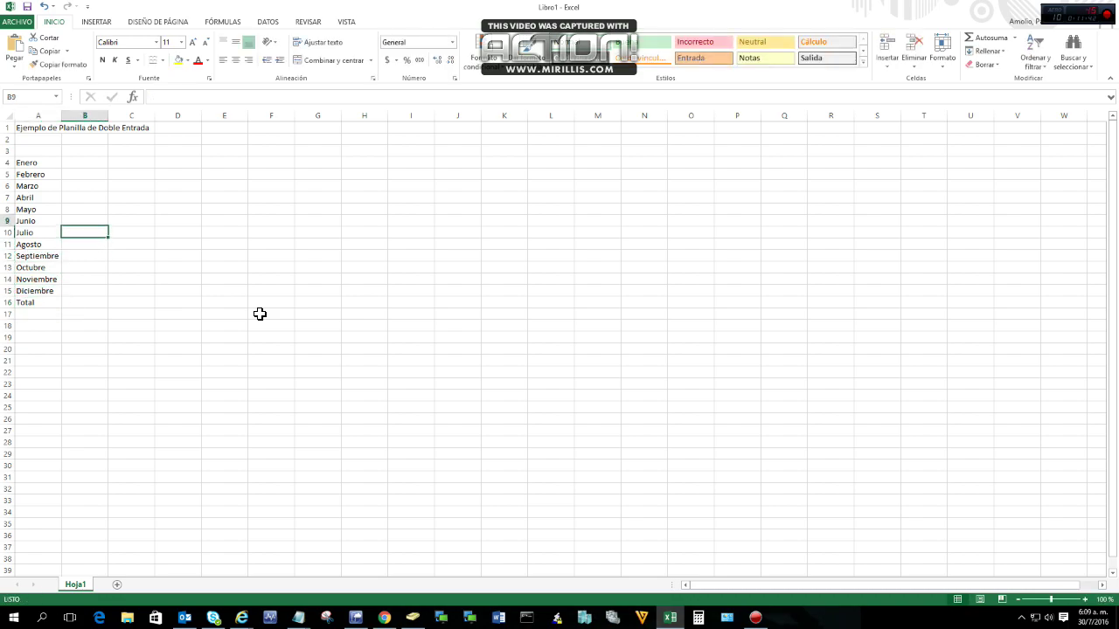
key(Up)
key(Up)
key(Up)
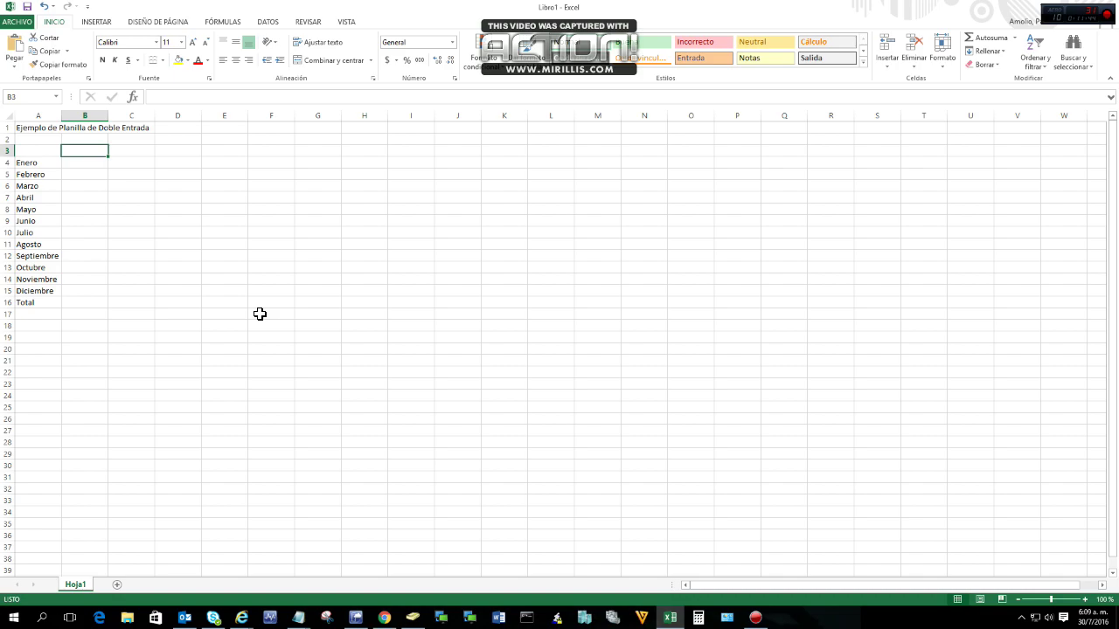
text(Luz)
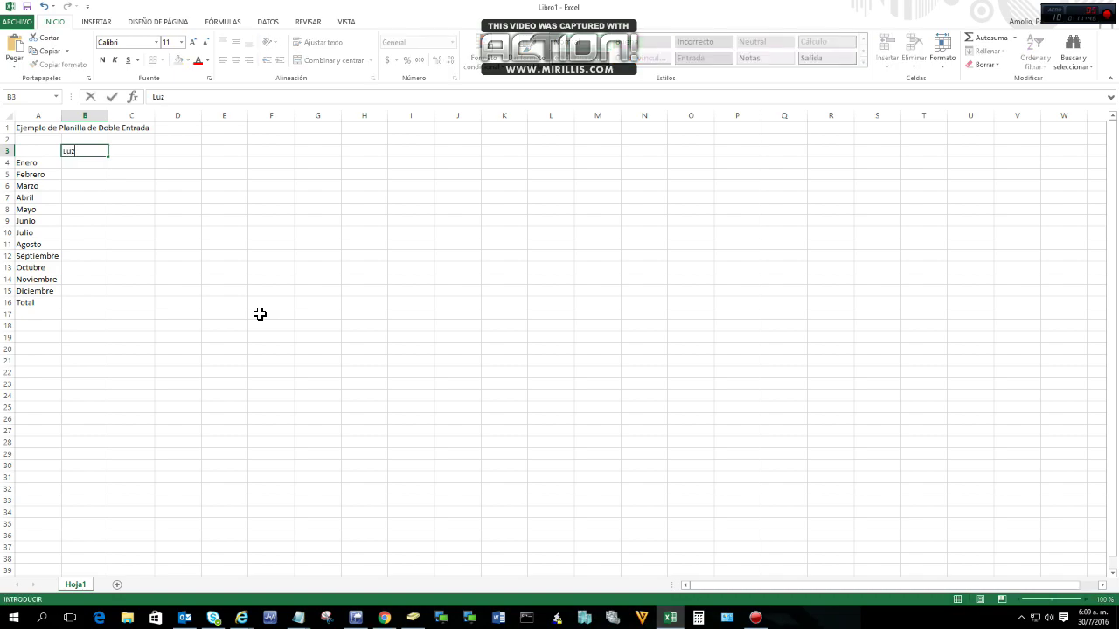
key(Right)
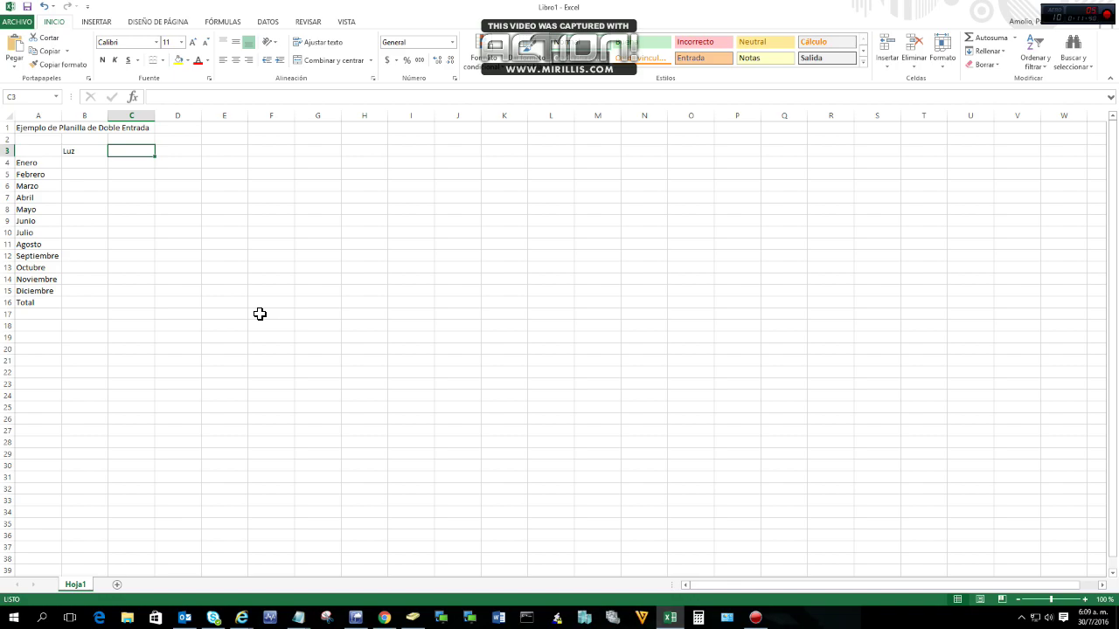
Step: Autofill "Luz" from cell B3 across to H3, and undo the fill
click(82, 152)
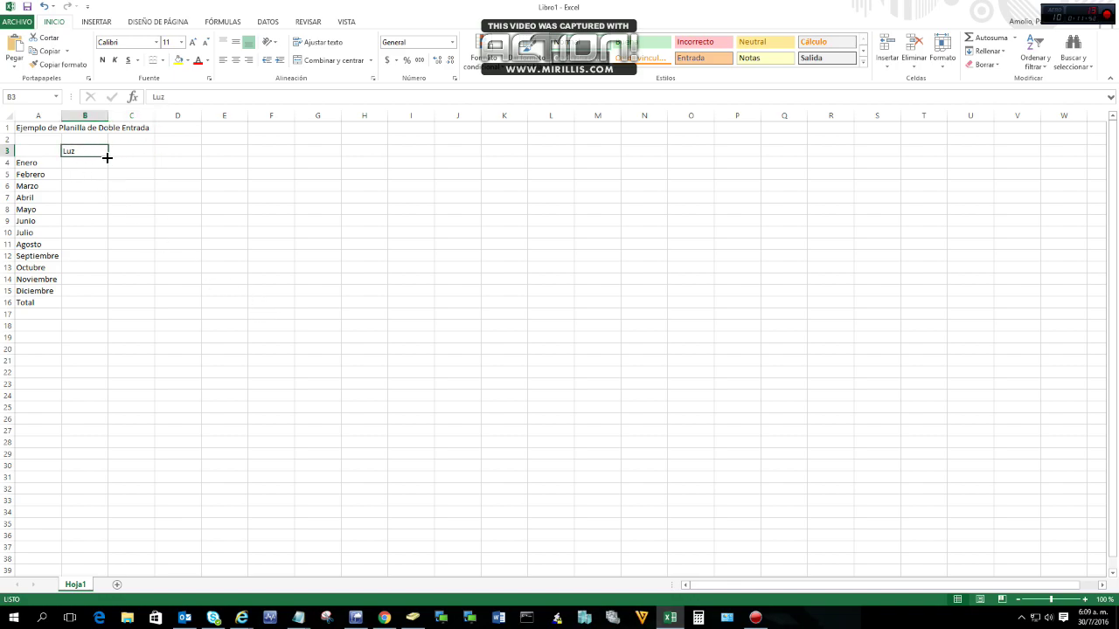
drag(109, 156, 370, 163)
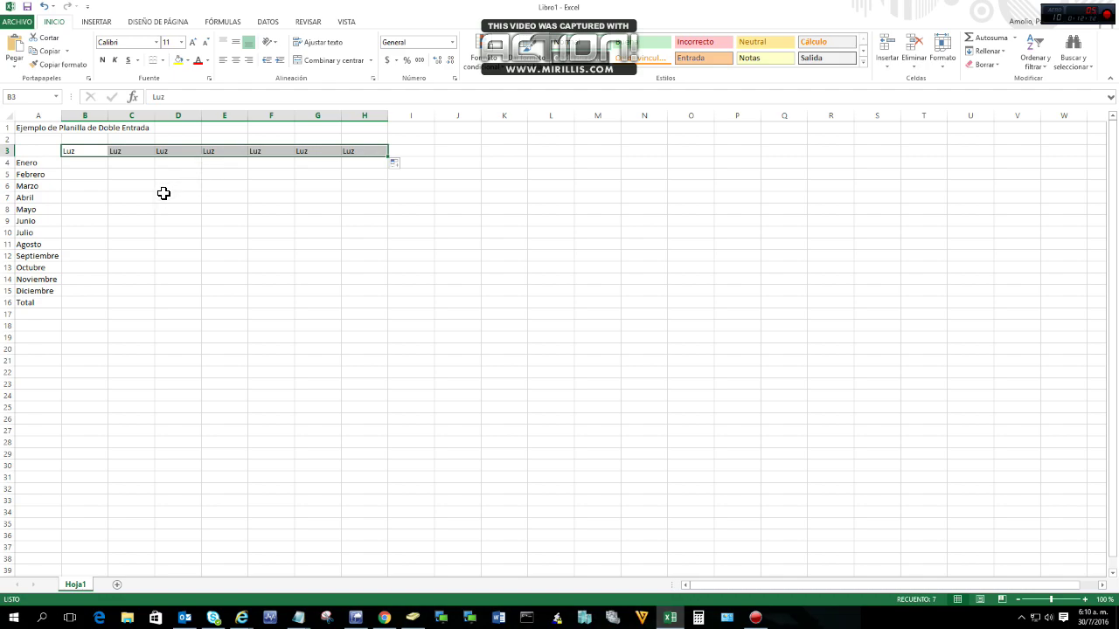
click(44, 7)
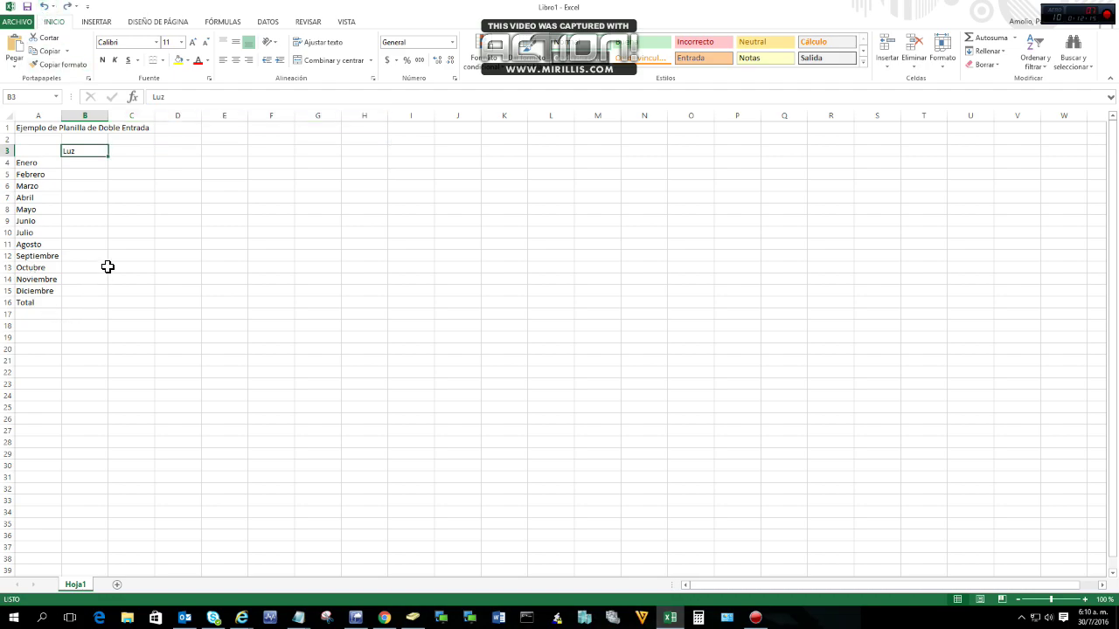
Step: Enter the column headings "Gas", "Teléfono" and "Total" in cells C3, D3 and E3
click(120, 154)
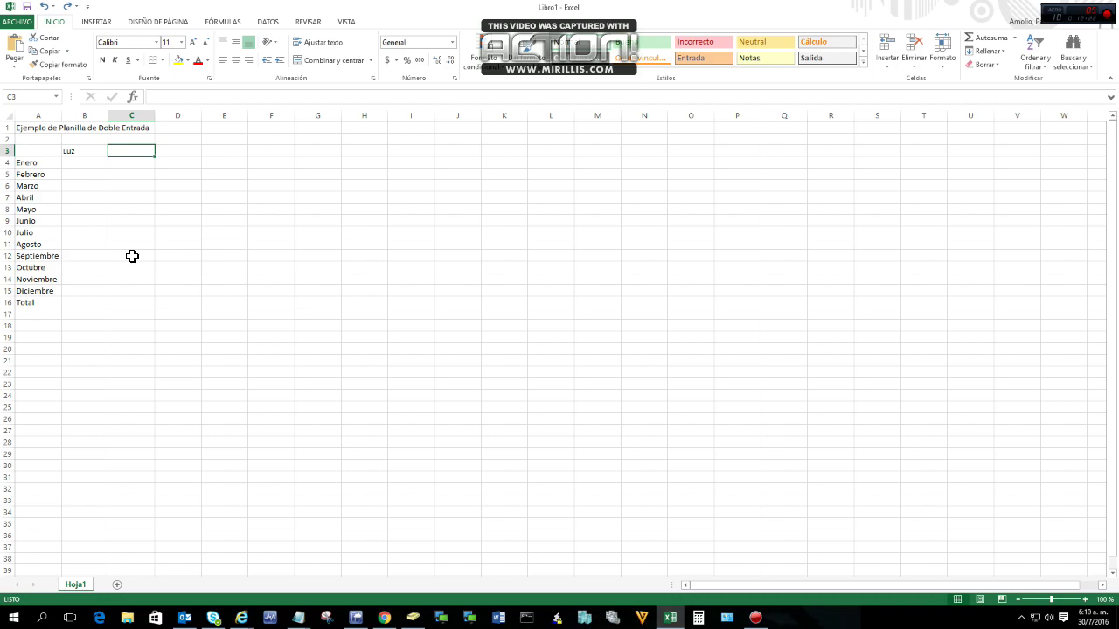
text(Gas)
key(Tab)
text(Teléfono)
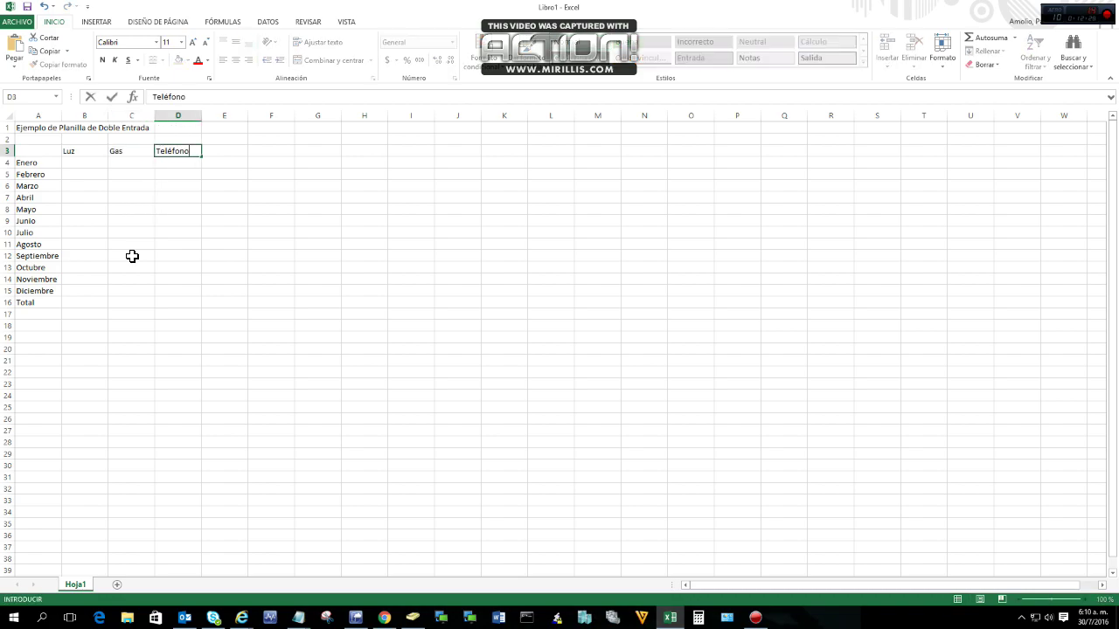
key(Tab)
text(Total)
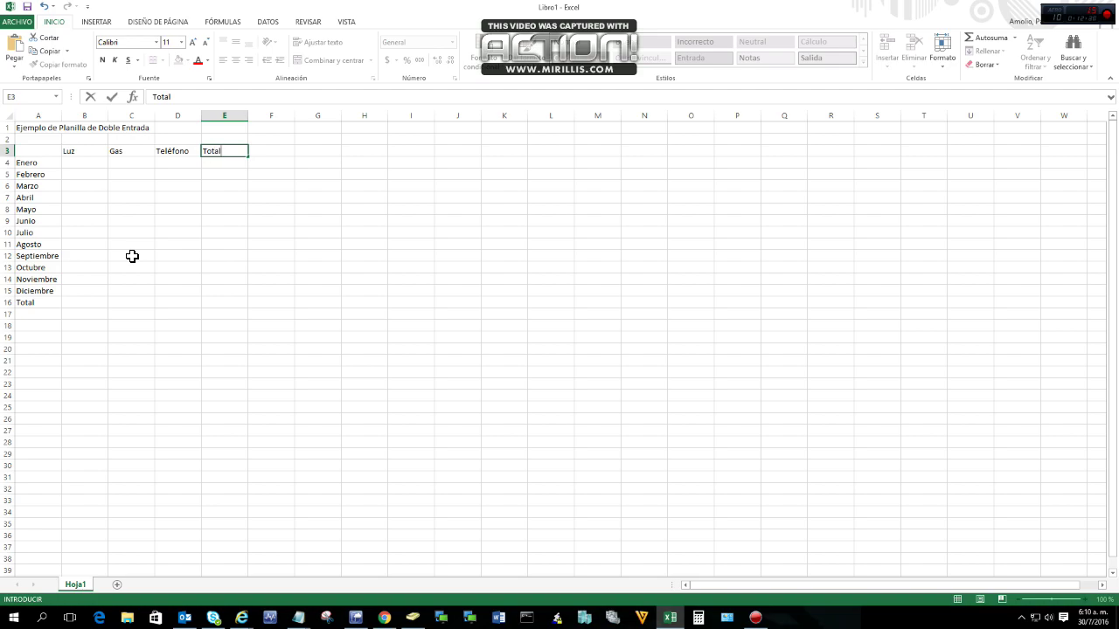
key(Tab)
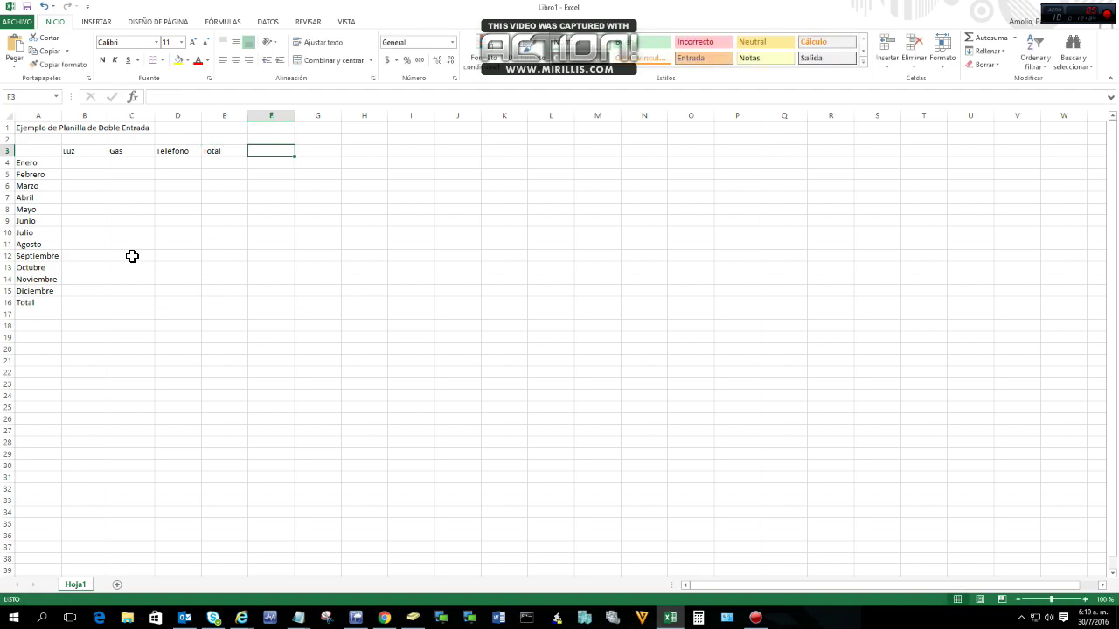
Step: Move the "Total" heading from E3 to G3, and enter the headings "Celular" in E3 and "Cable" in F3
click(236, 151)
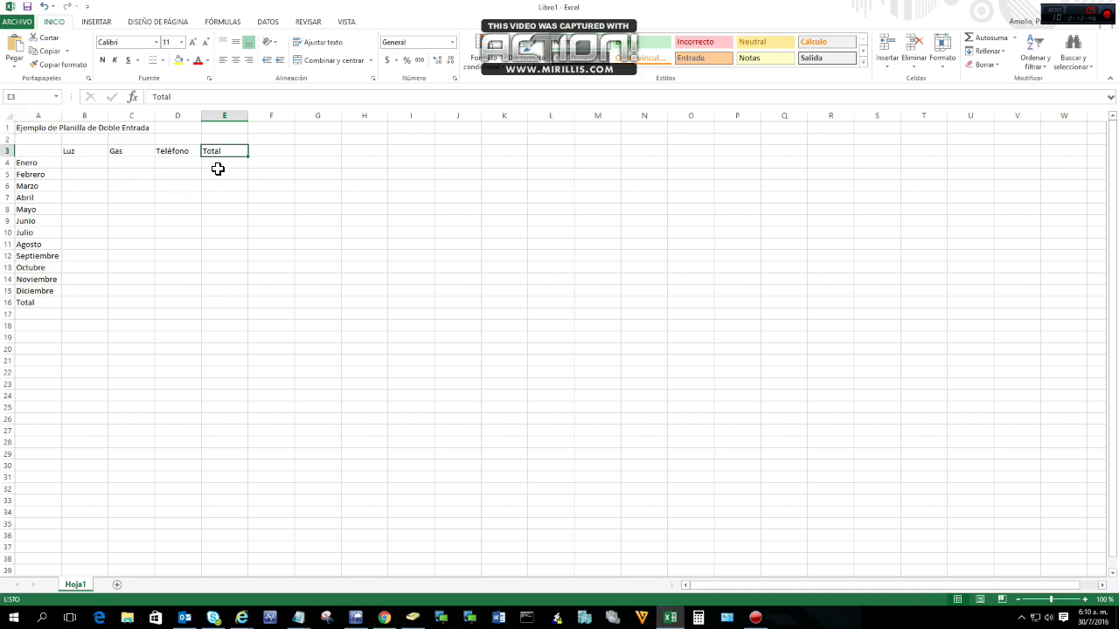
drag(225, 153, 319, 151)
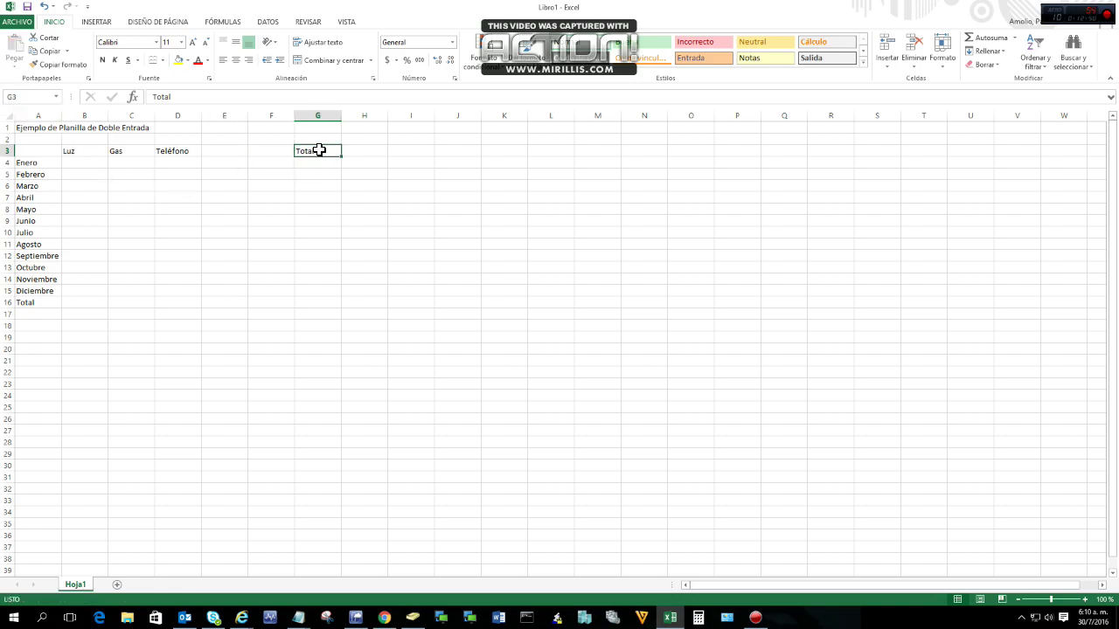
click(220, 154)
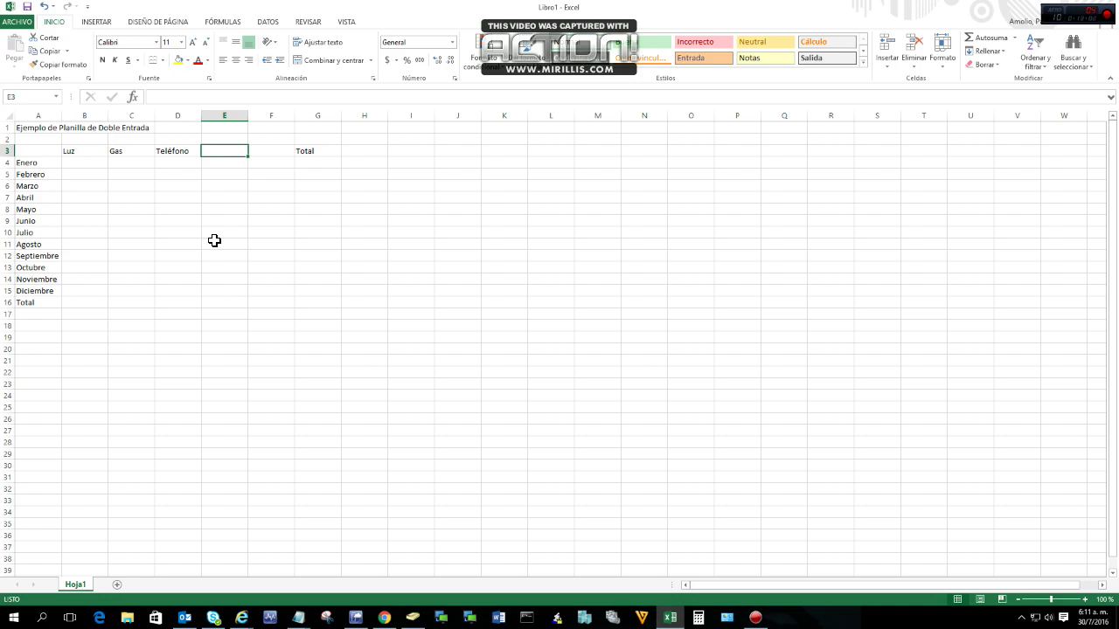
text(Celul)
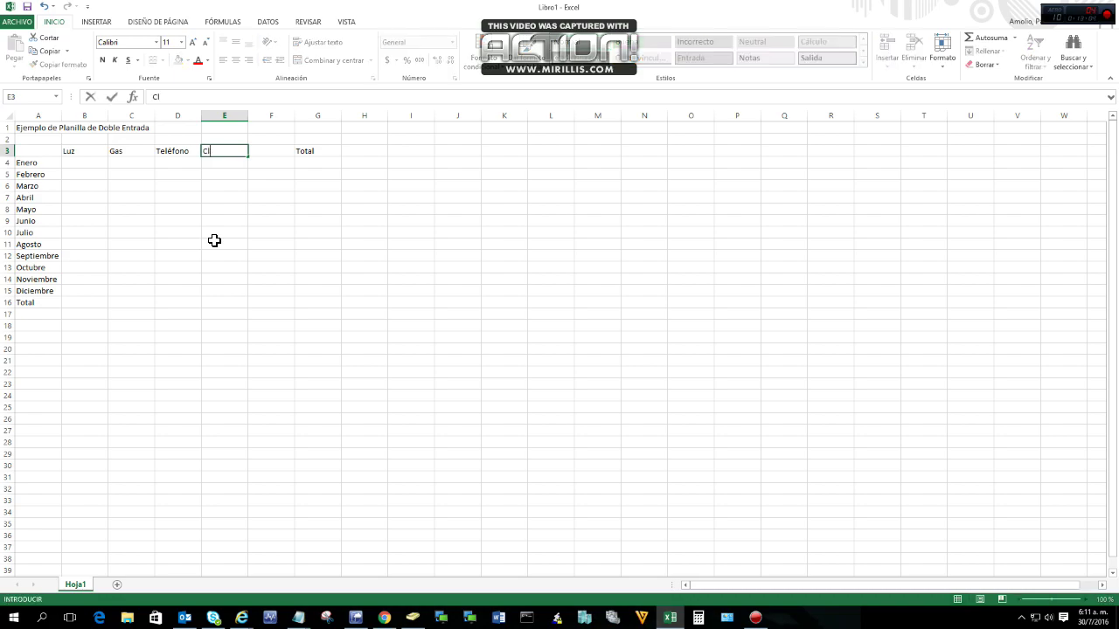
text(ar)
key(Tab)
text(Cable)
key(Return)
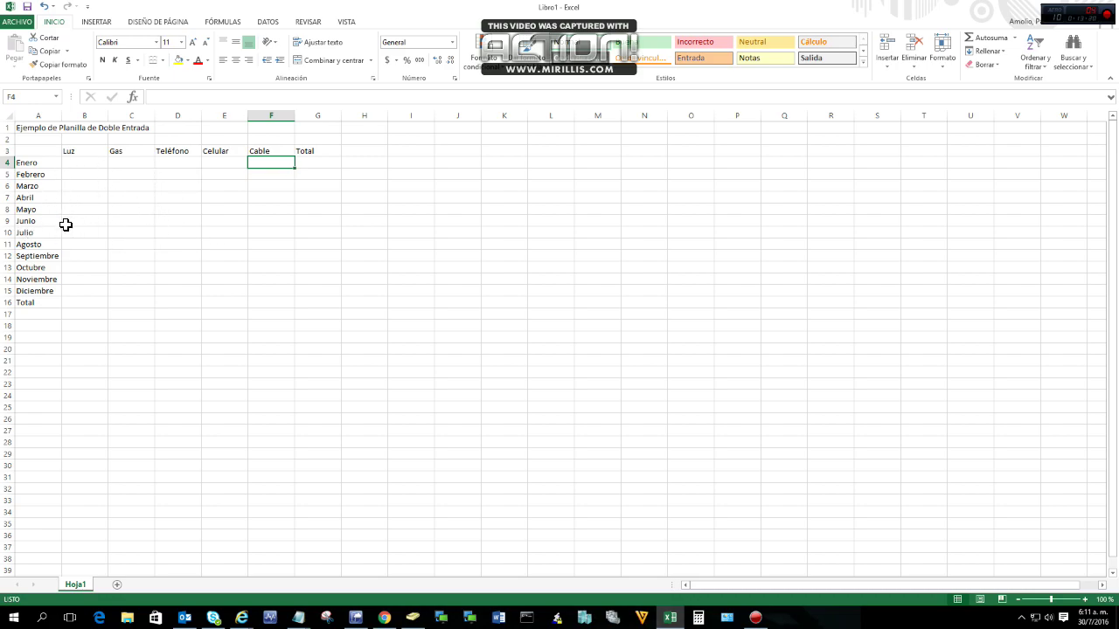
Step: Highlight the empty data range B4:F15 twice to show where the monthly amounts go, deselecting it each time
drag(93, 165, 258, 291)
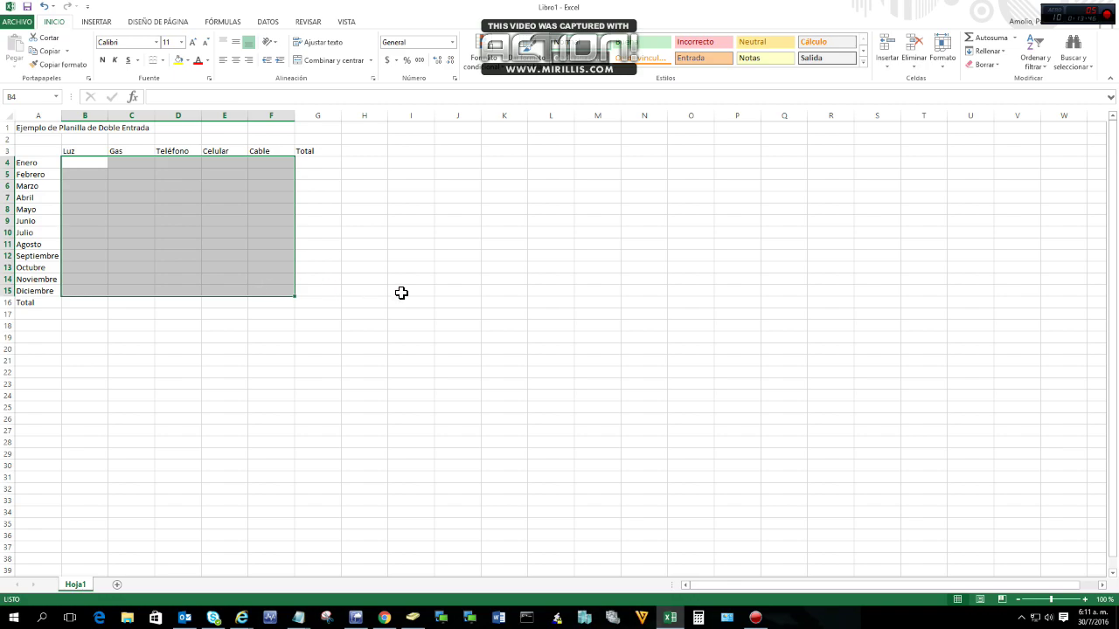
click(499, 186)
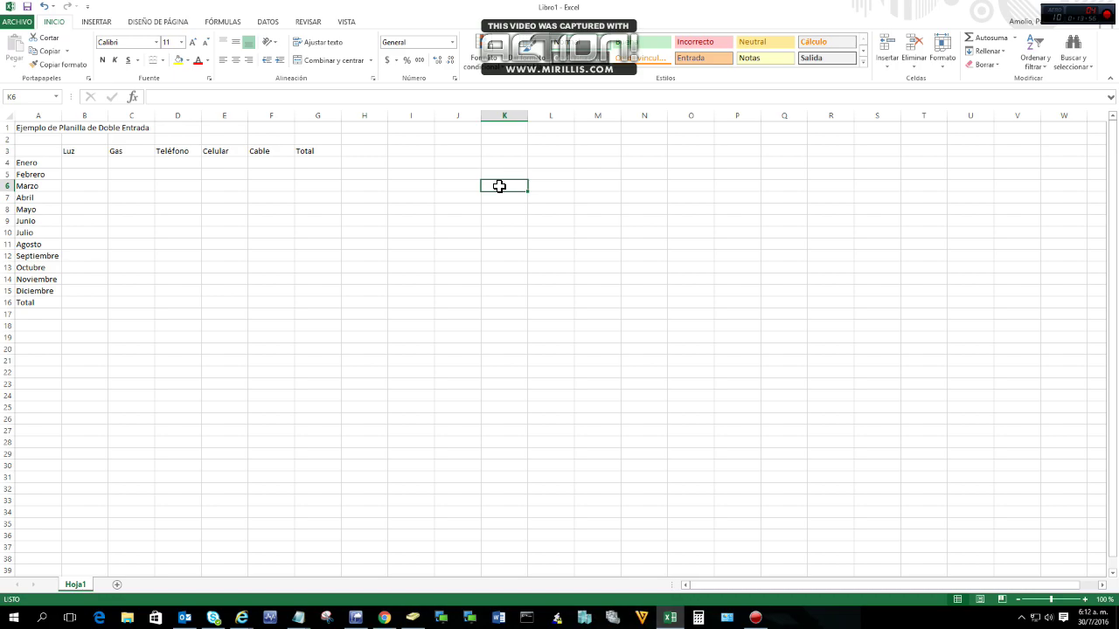
drag(88, 164, 251, 291)
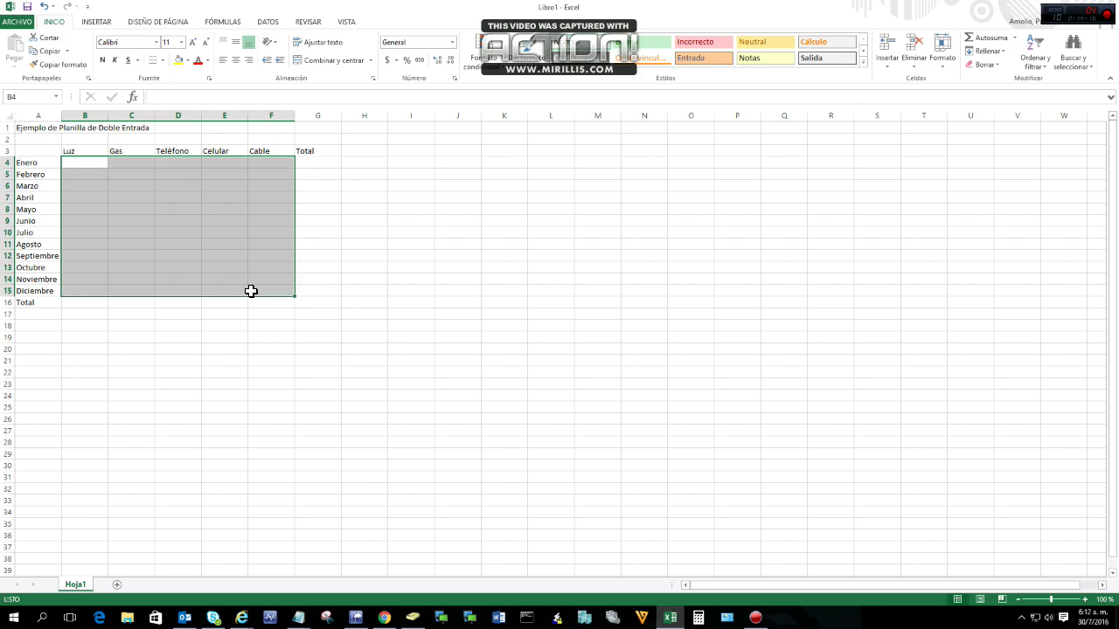
click(251, 290)
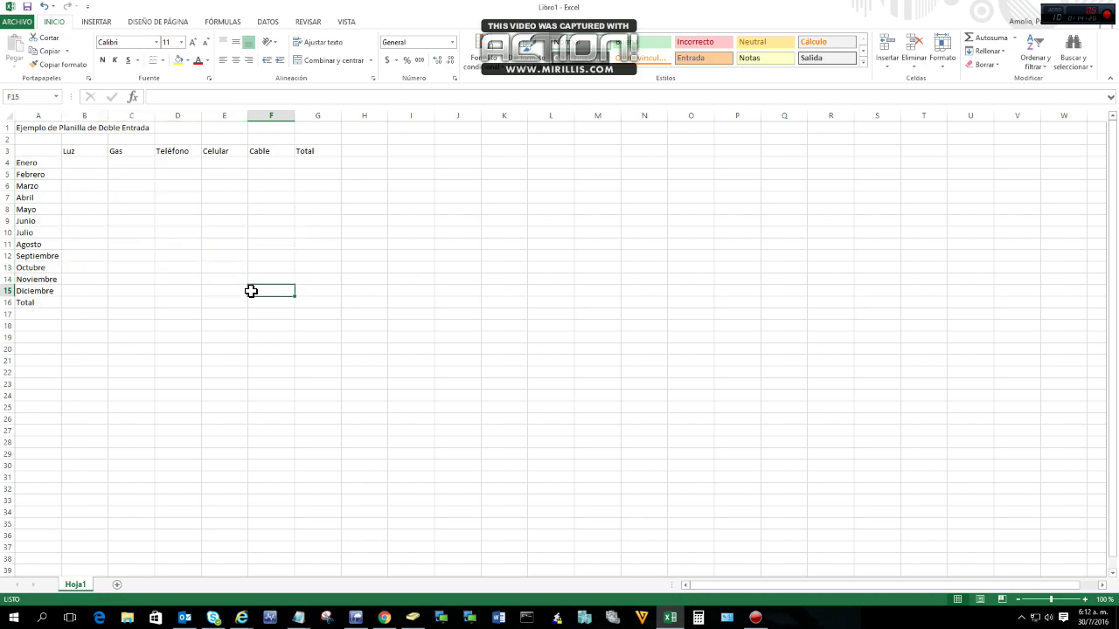
Step: Enter the Enero amounts 753, 625, 341, 500 and 510 in cells B4 through F4
click(86, 164)
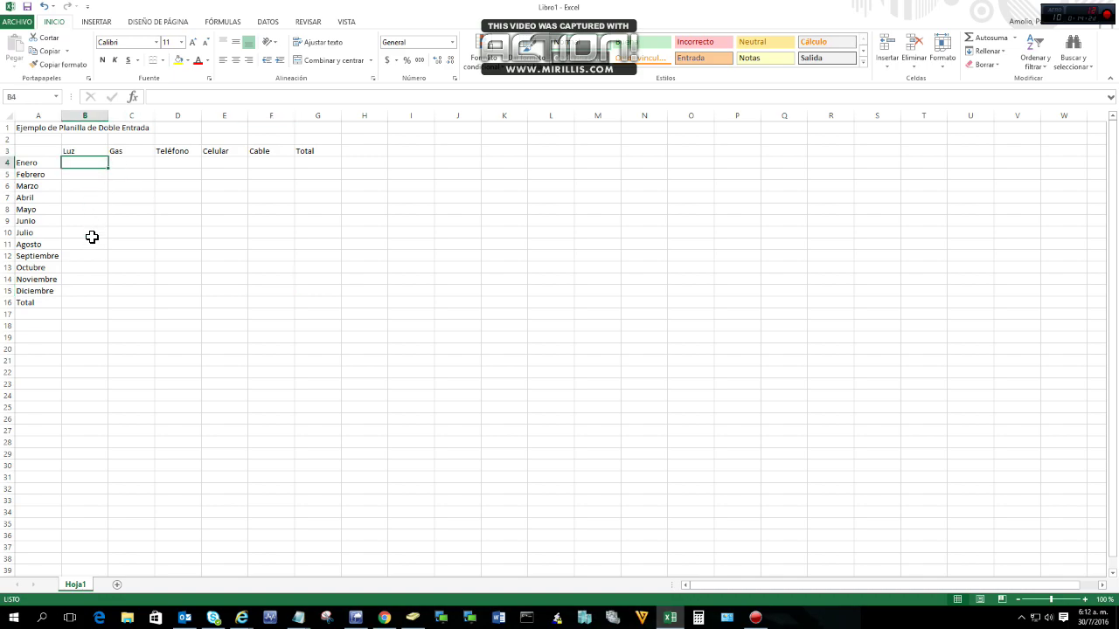
text(753)
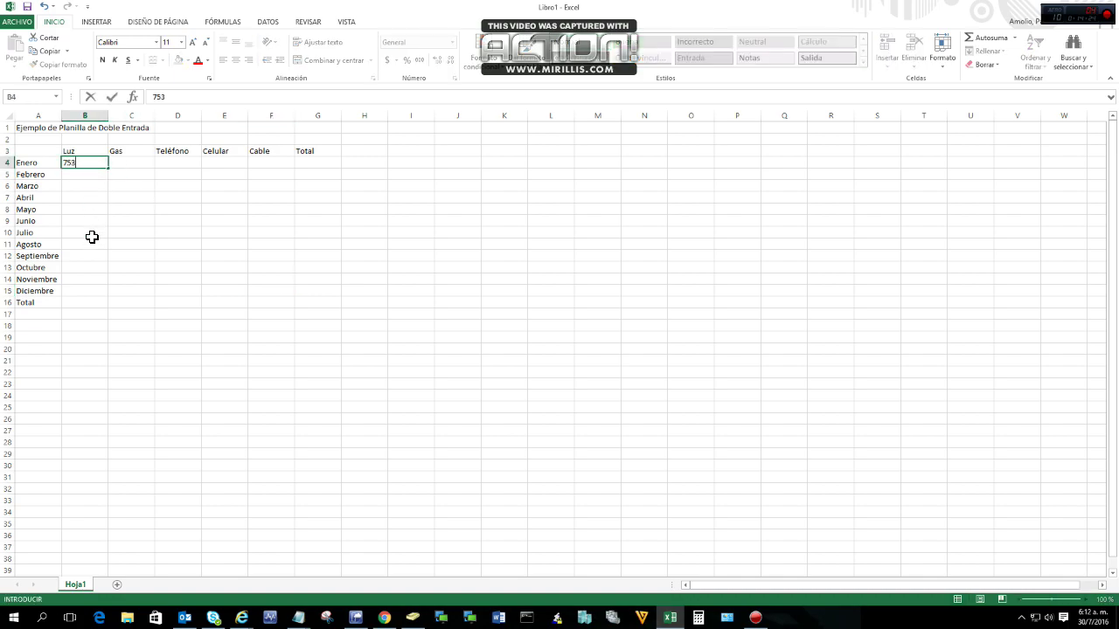
key(Tab)
text(625)
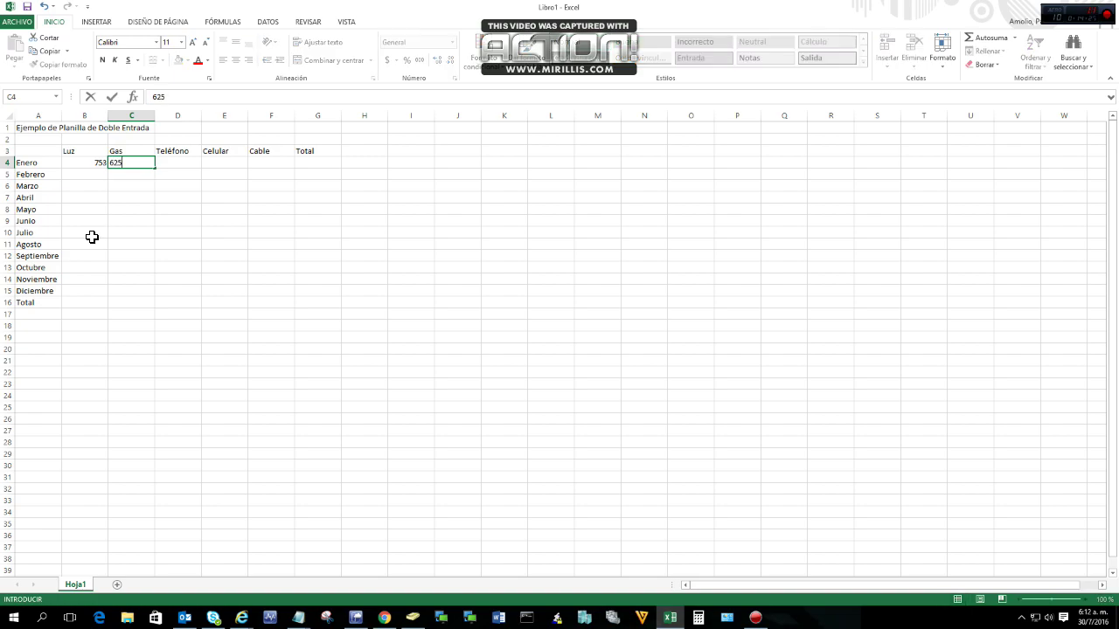
key(Tab)
text(345)
key(Tab)
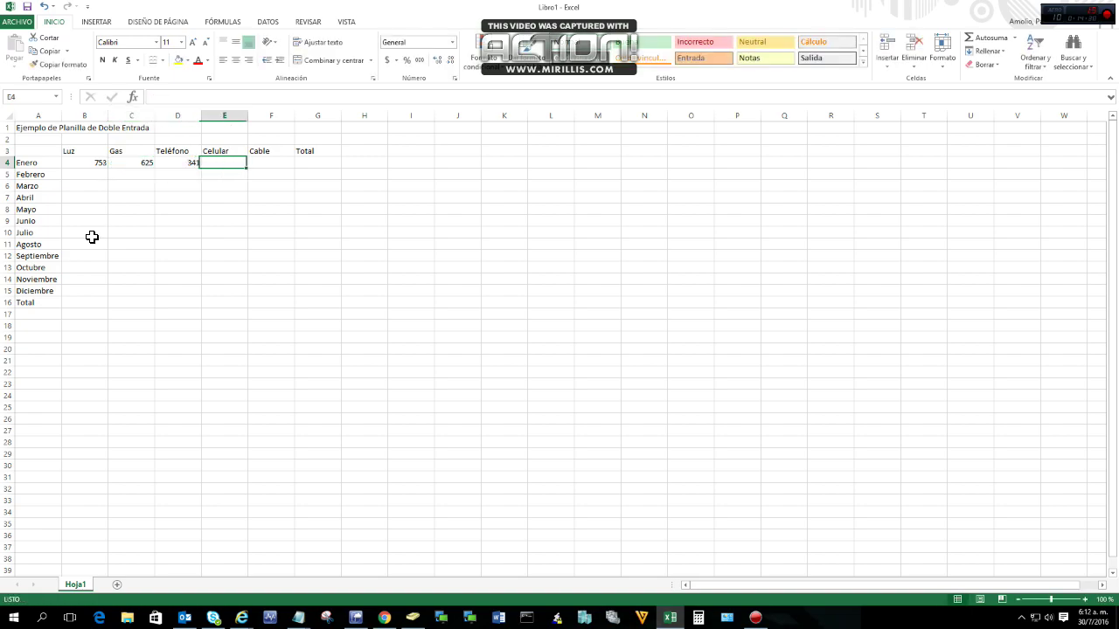
text(500)
key(Tab)
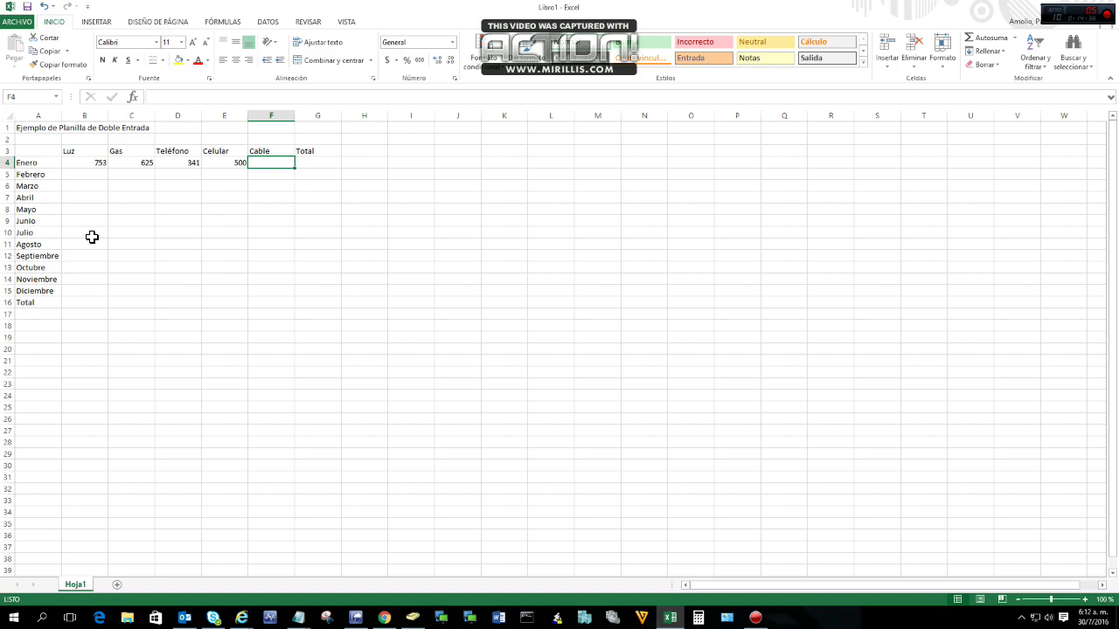
text(510)
key(Tab)
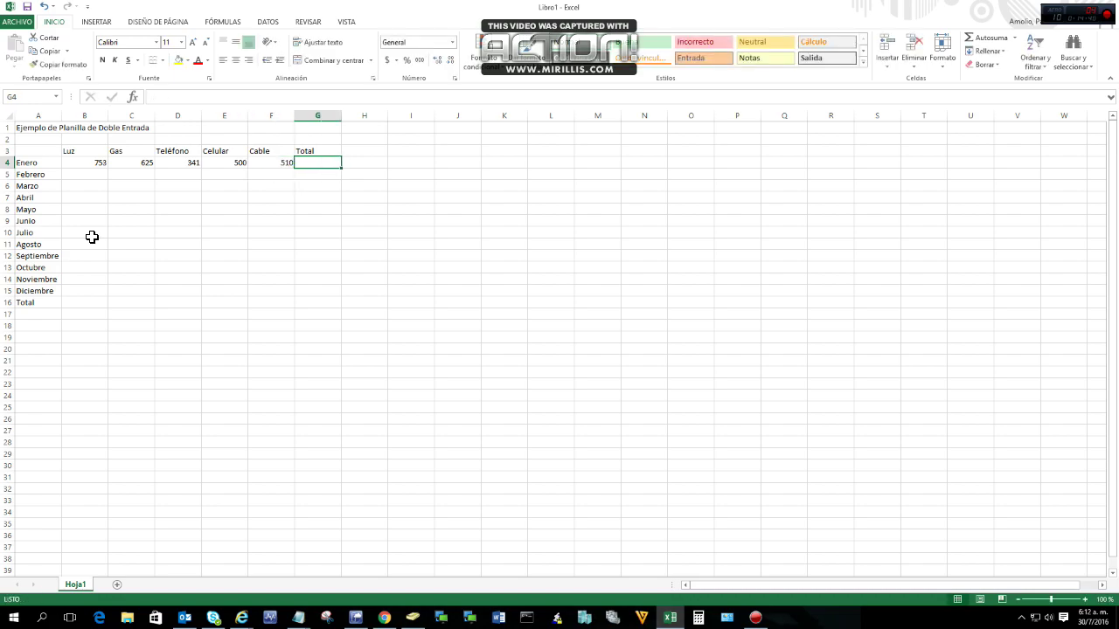
Step: Enter 4758 as the Febrero amount for Luz in cell B5, and clear the cell again
key(Left)
key(Left)
key(Left)
key(Left)
key(Left)
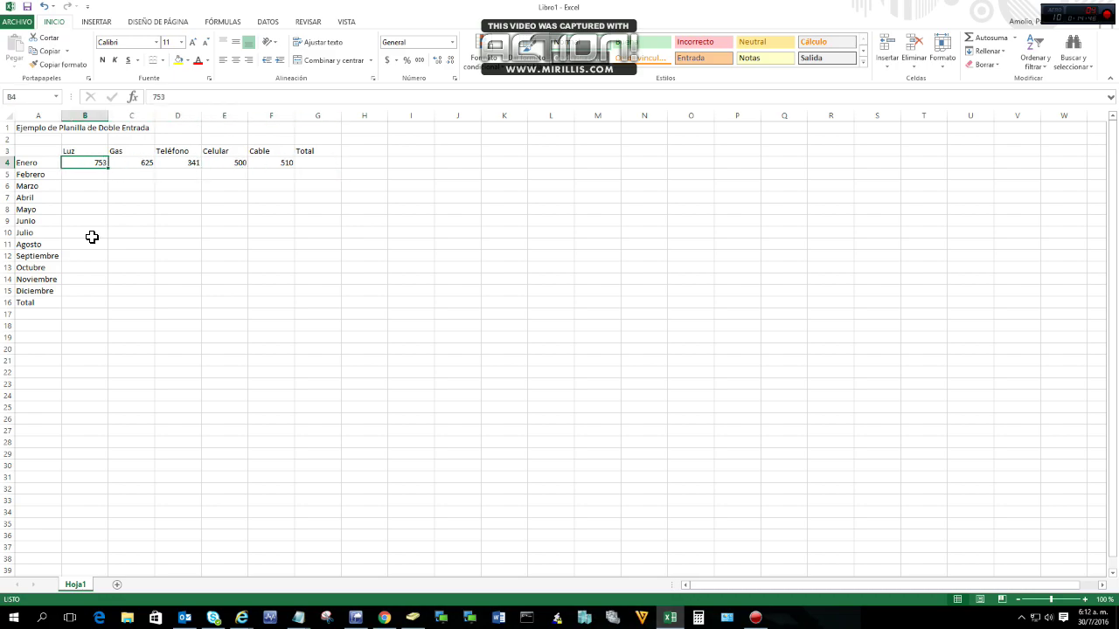
key(Down)
text(4758)
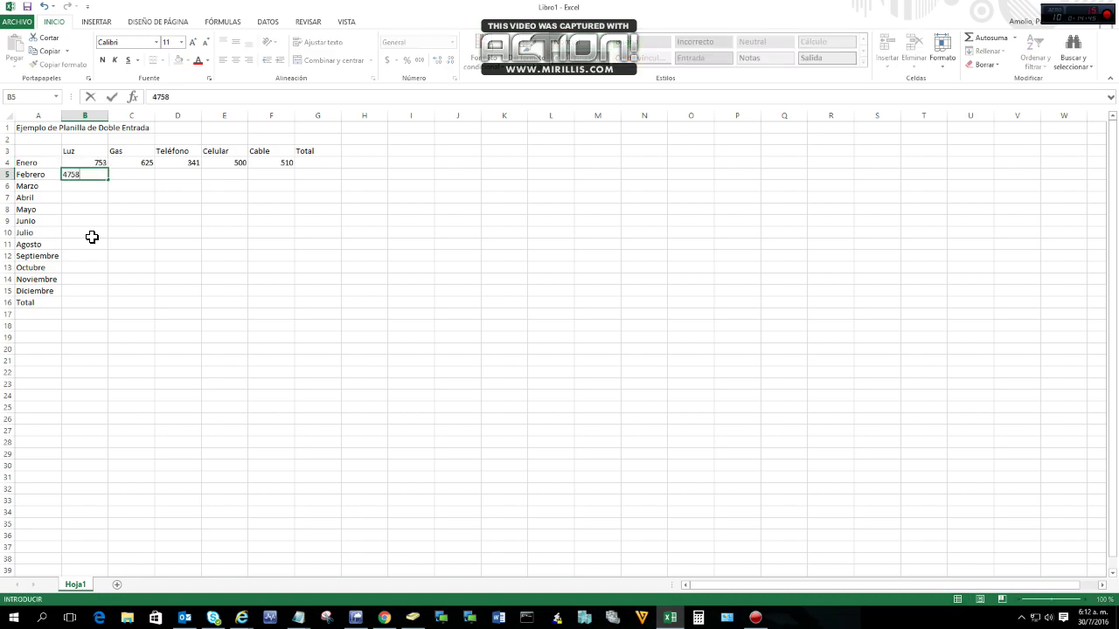
key(Return)
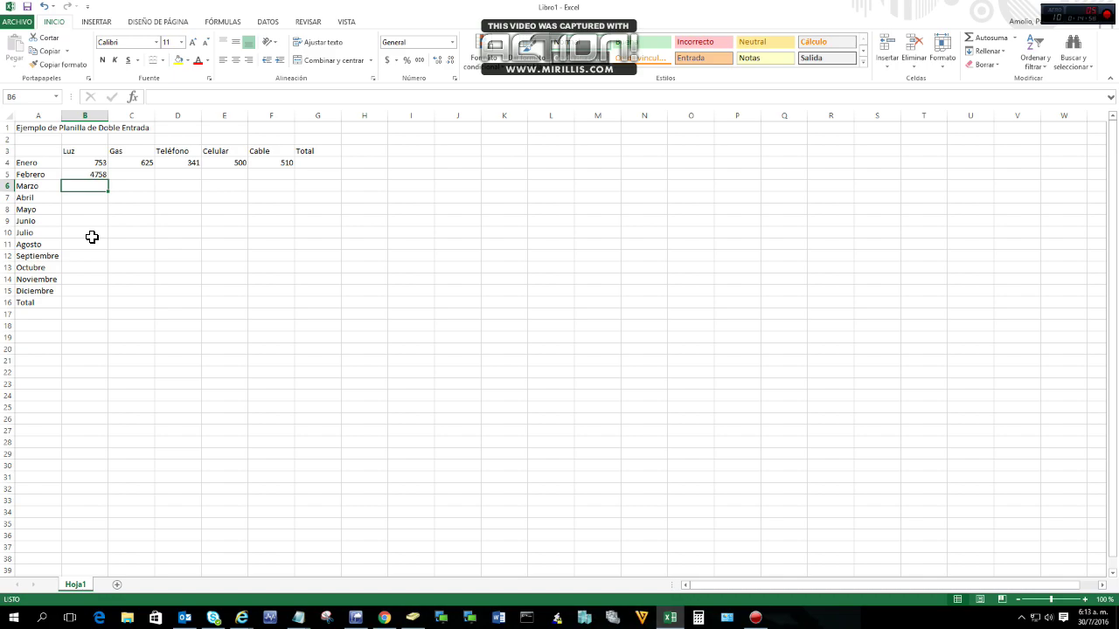
key(Up)
key(Delete)
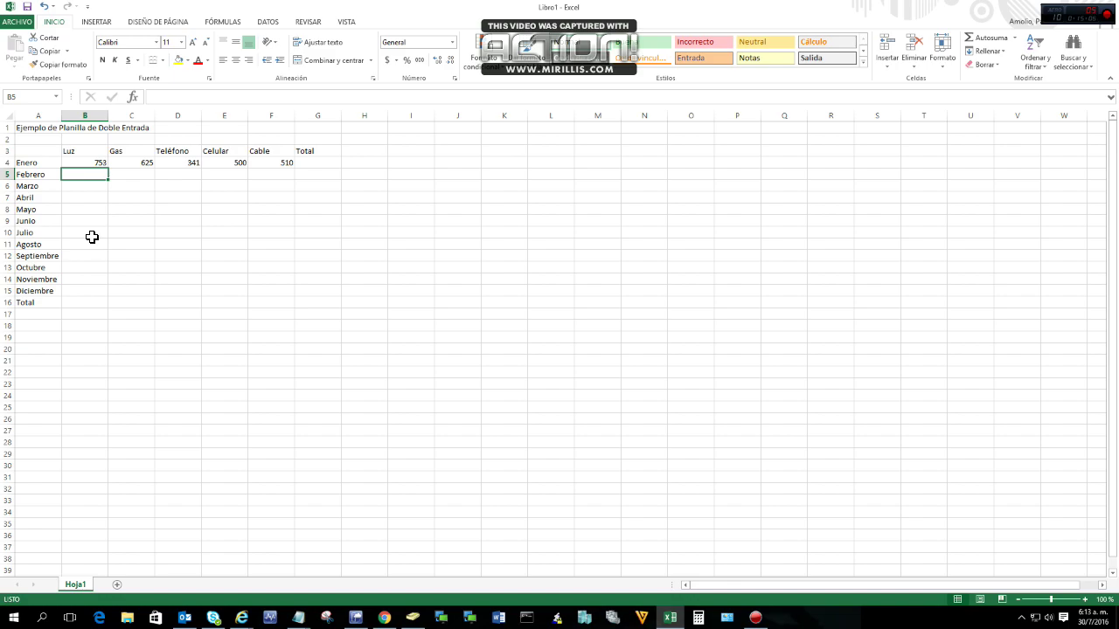
Step: Check the contents of cells B4, D3 and A7 in the formula bar, and reselect cell B4
key(Up)
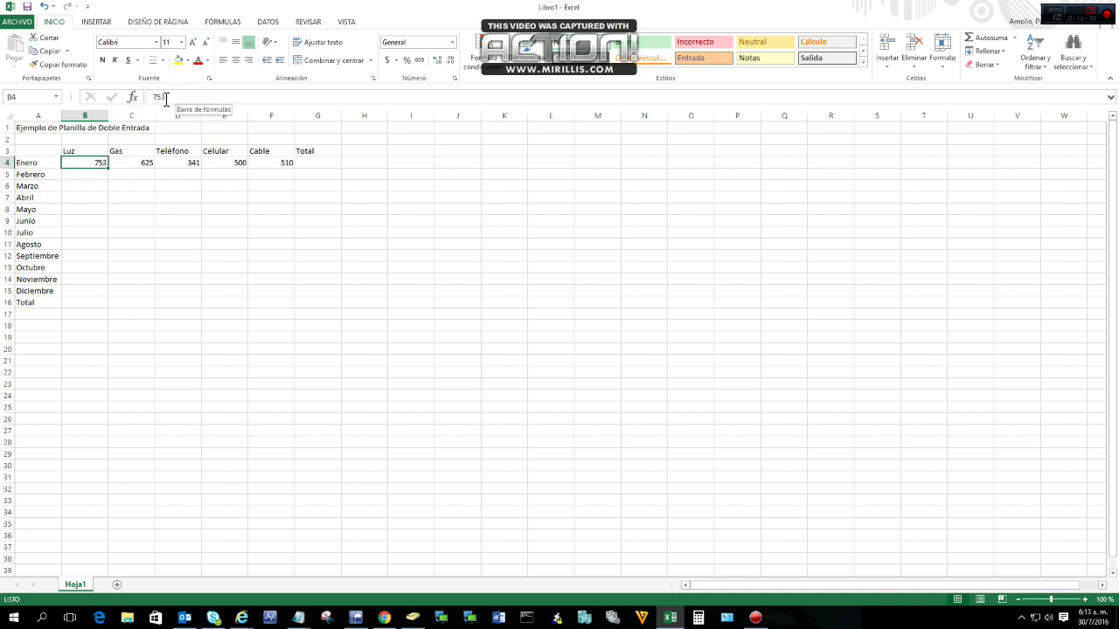
click(163, 152)
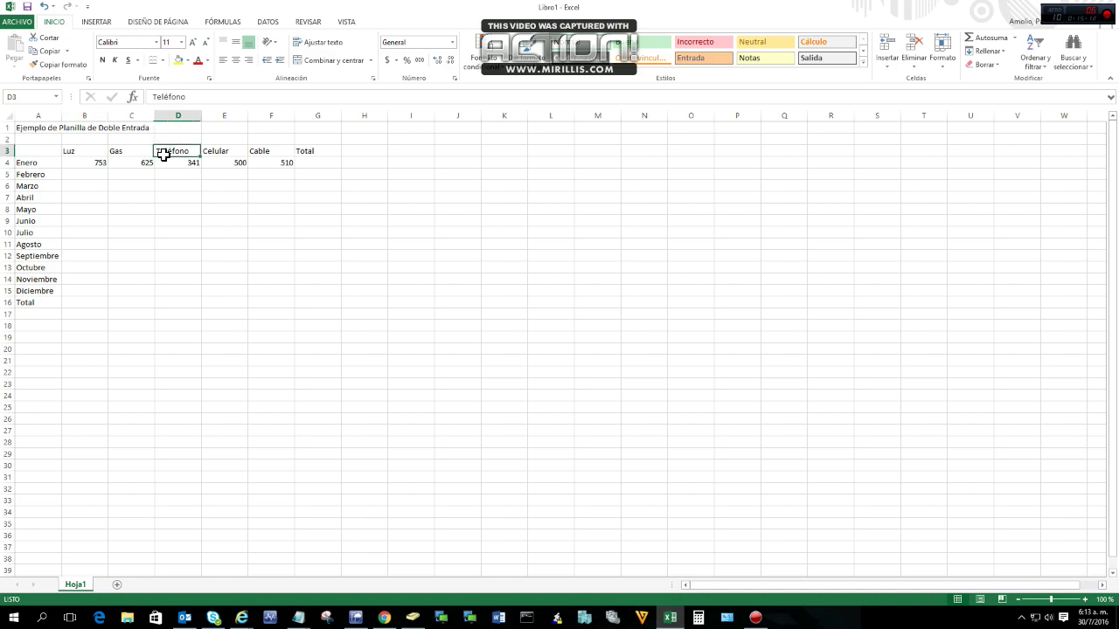
click(33, 196)
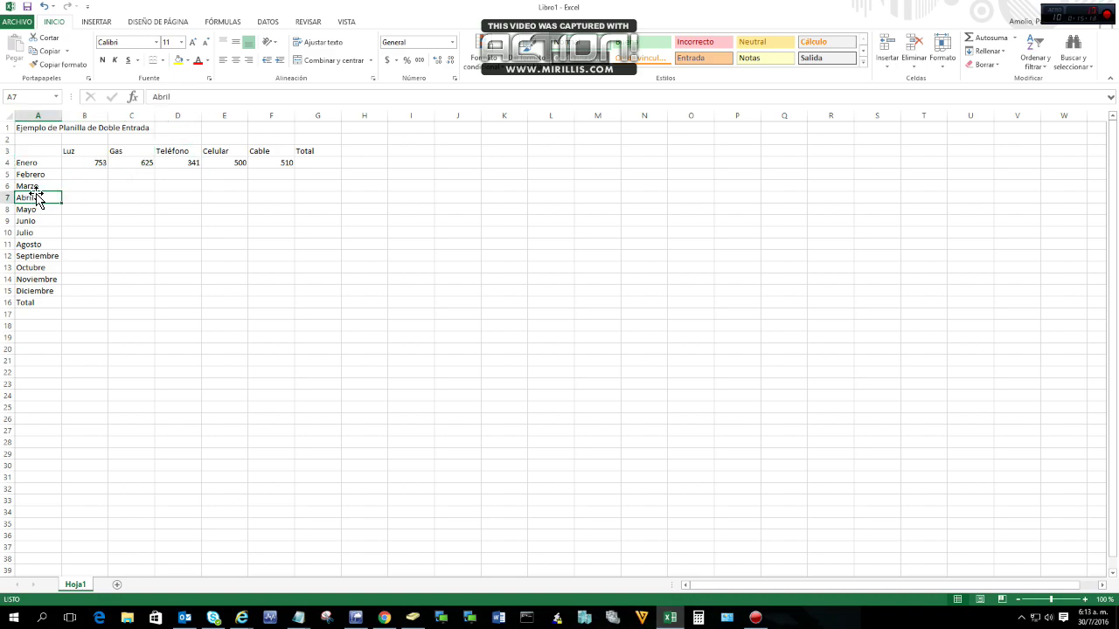
click(106, 166)
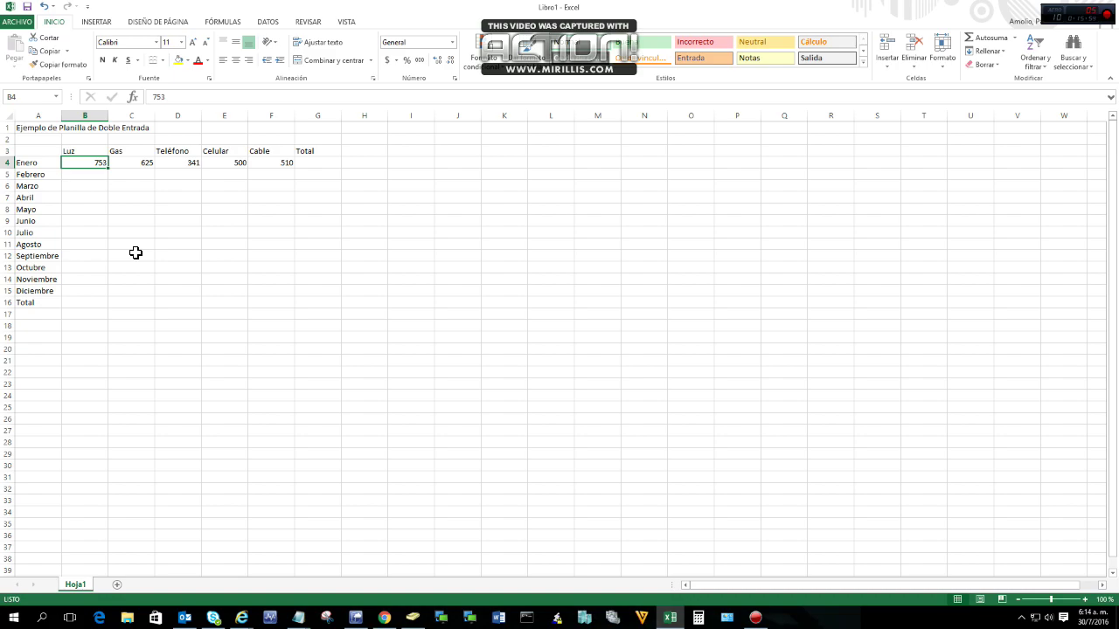
Step: Enter the formula =753+625+341+500+510 as the Enero total in cell G4
key(Right)
key(Right)
key(Right)
key(Right)
key(Right)
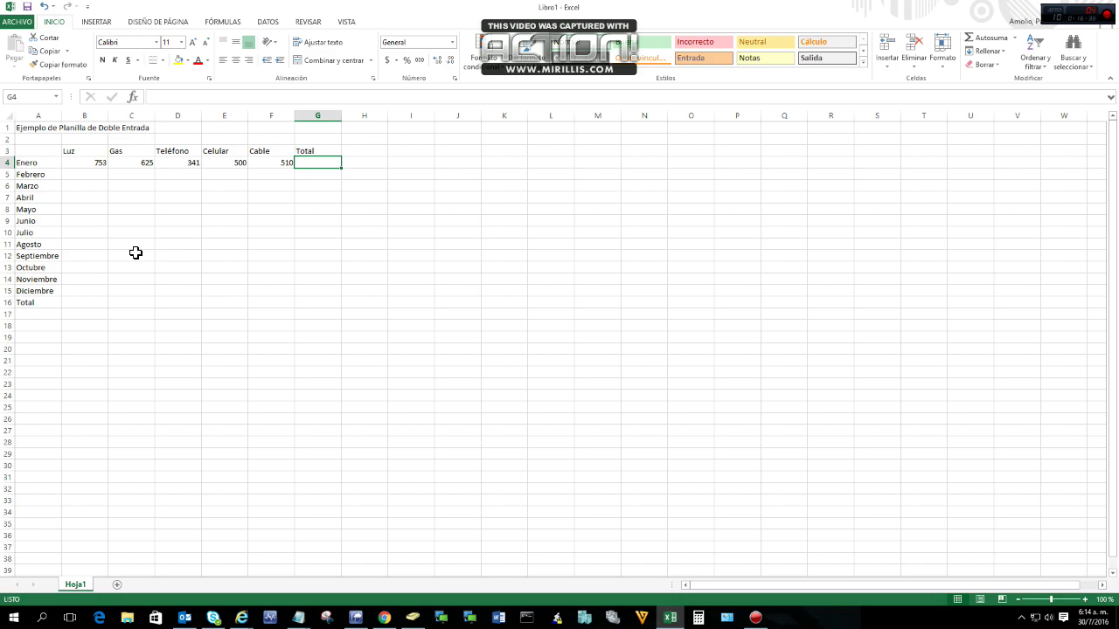
text(=)
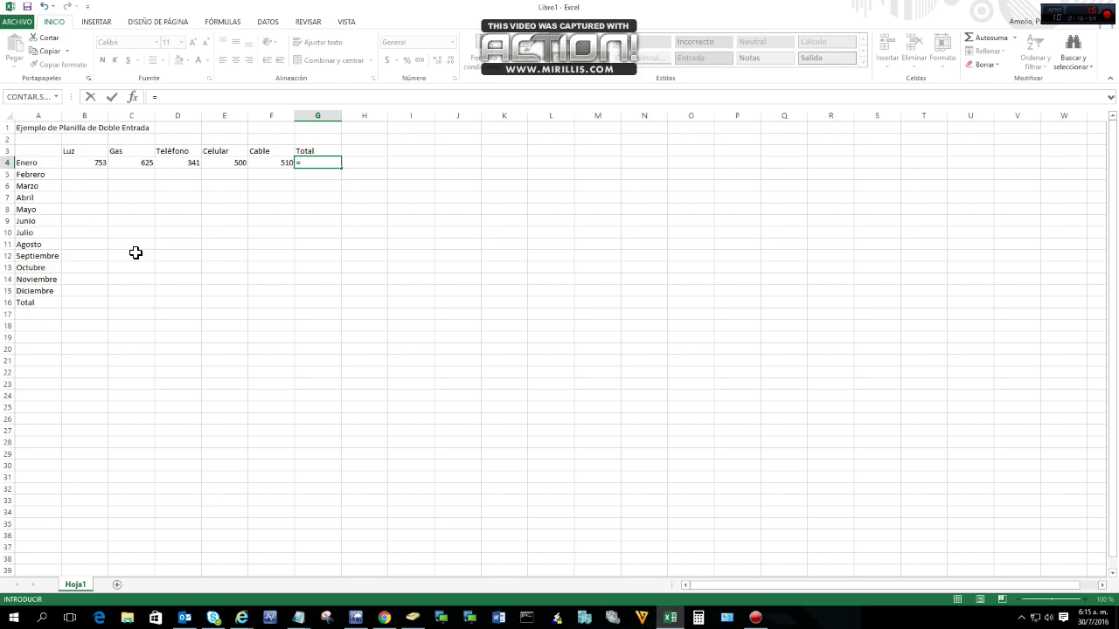
text(753+625+341+500+510)
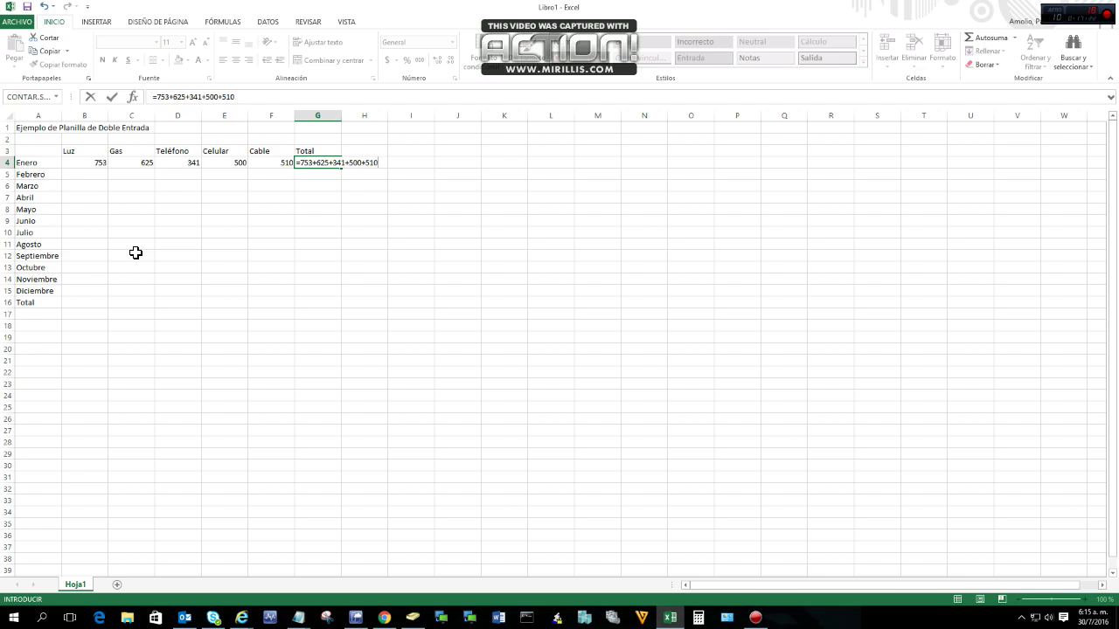
key(Return)
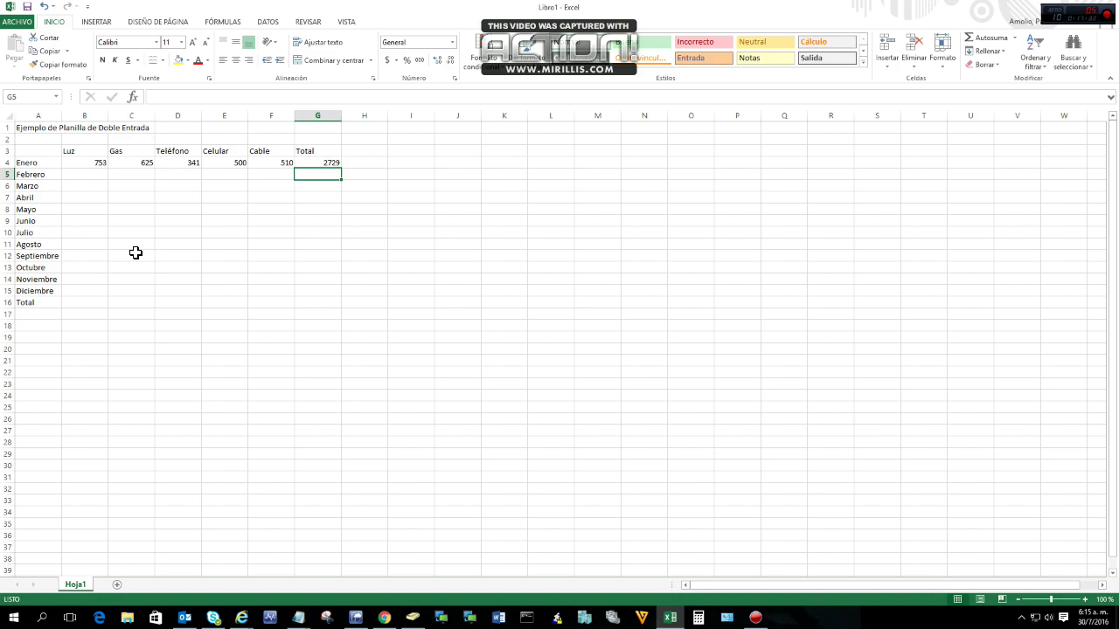
Step: Change the Enero amount for Luz in cell B4 to 968
key(Left)
key(Left)
key(Left)
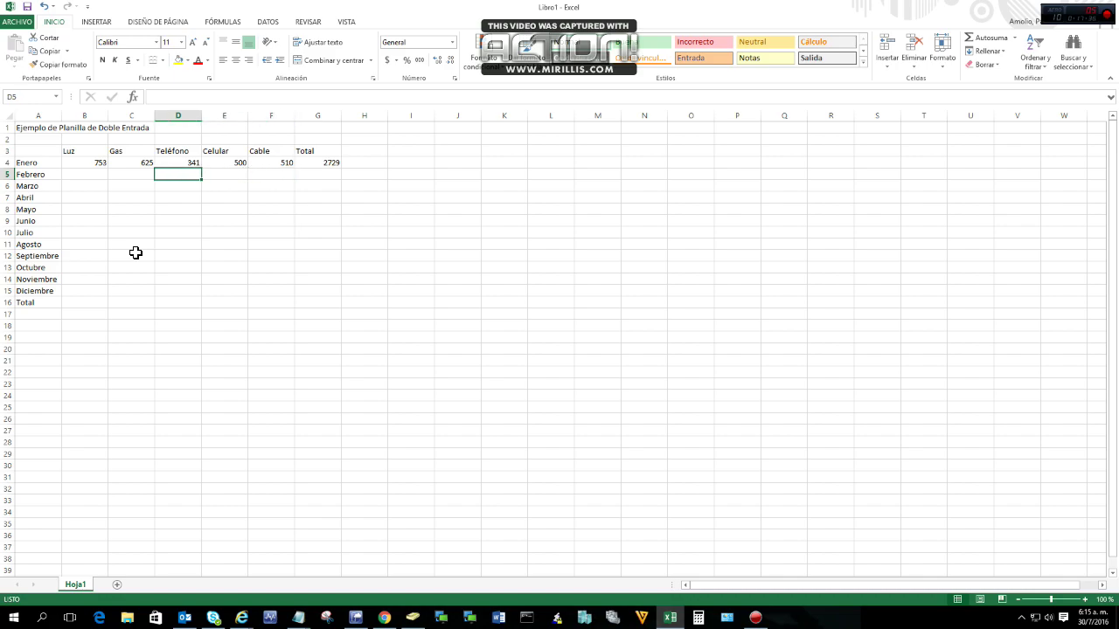
key(Up)
key(Left)
key(Left)
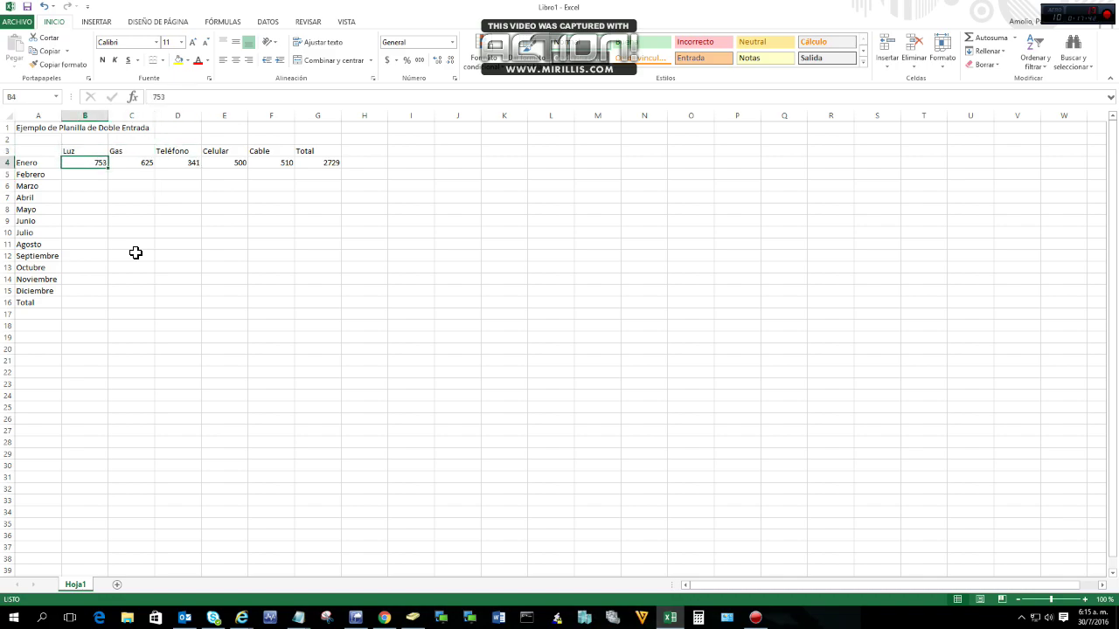
text(968)
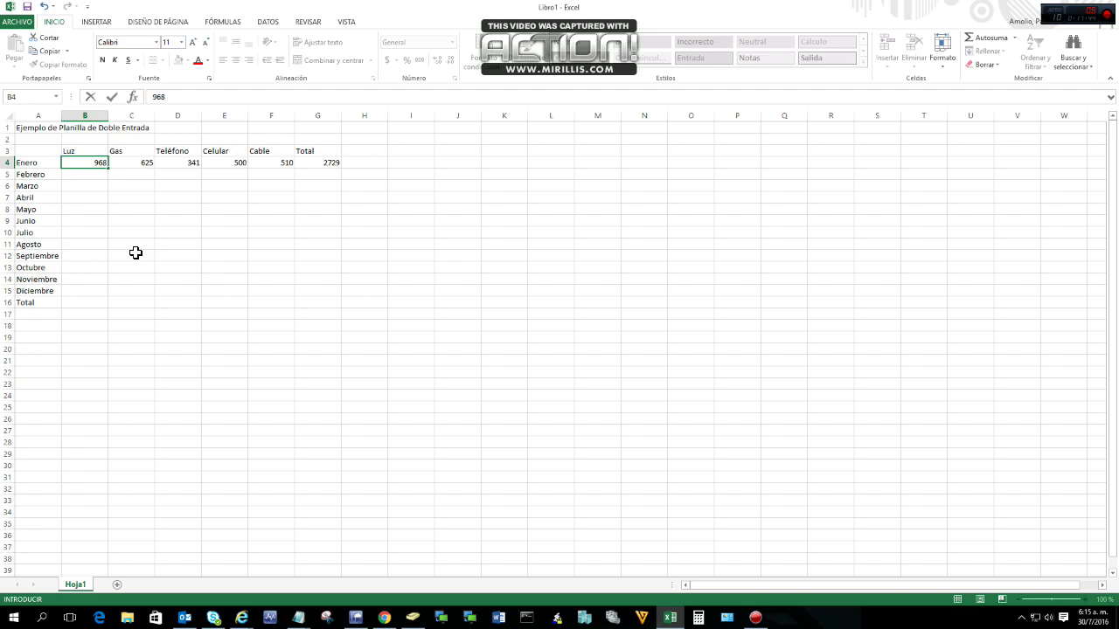
key(Return)
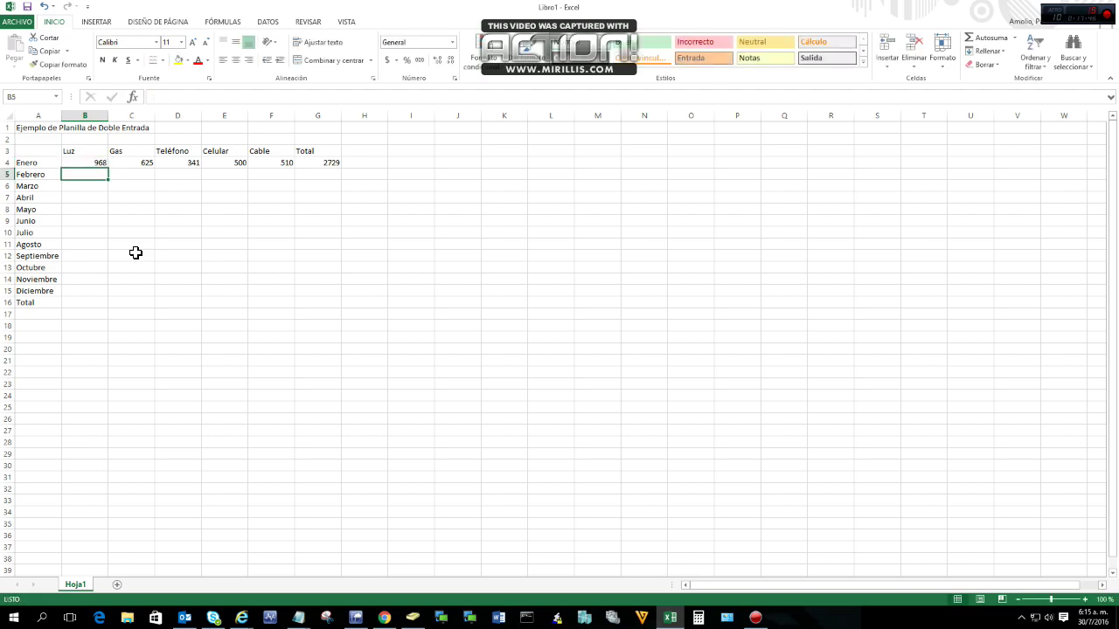
Step: Examine the Enero total in cell G4 and its formula against the changed Luz amount
key(Right)
key(Right)
key(Up)
key(Up)
key(Right)
key(Right)
key(Right)
key(Right)
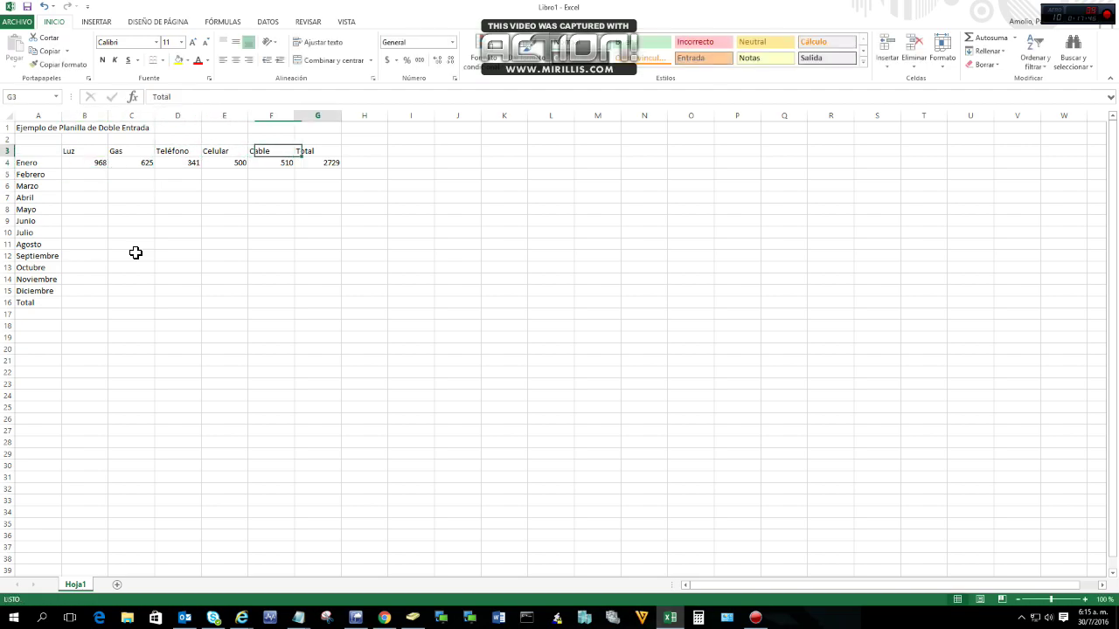
key(Left)
key(Down)
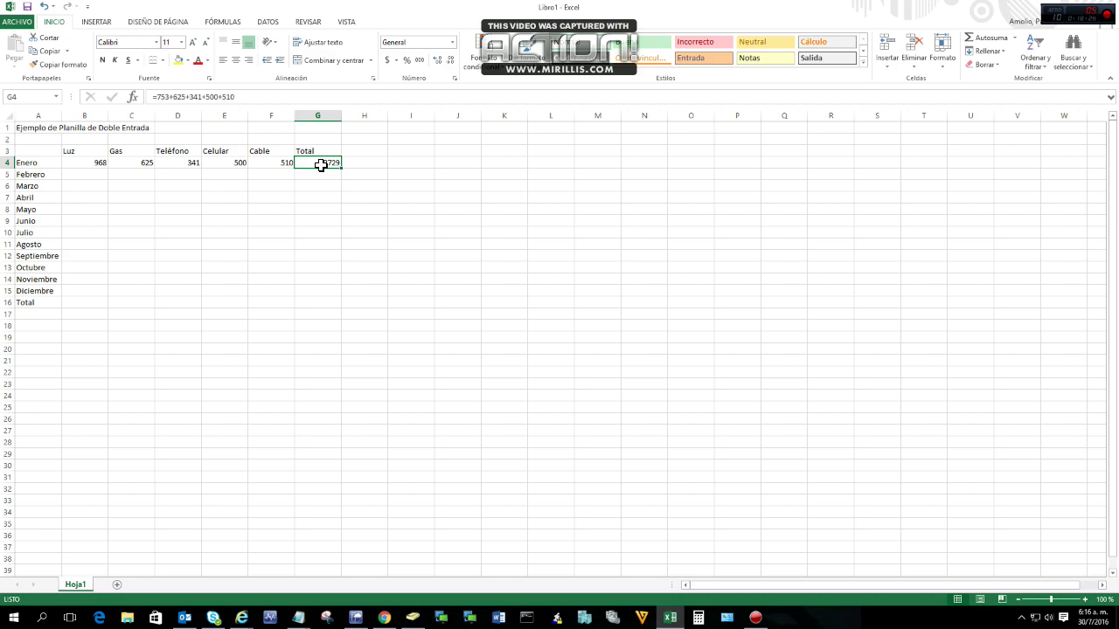
Step: Replace the Enero total in G4 with the cell-reference formula =B4+C4+D4+E4+F4, briefly trying F5 as its last reference
key(Delete)
text(=)
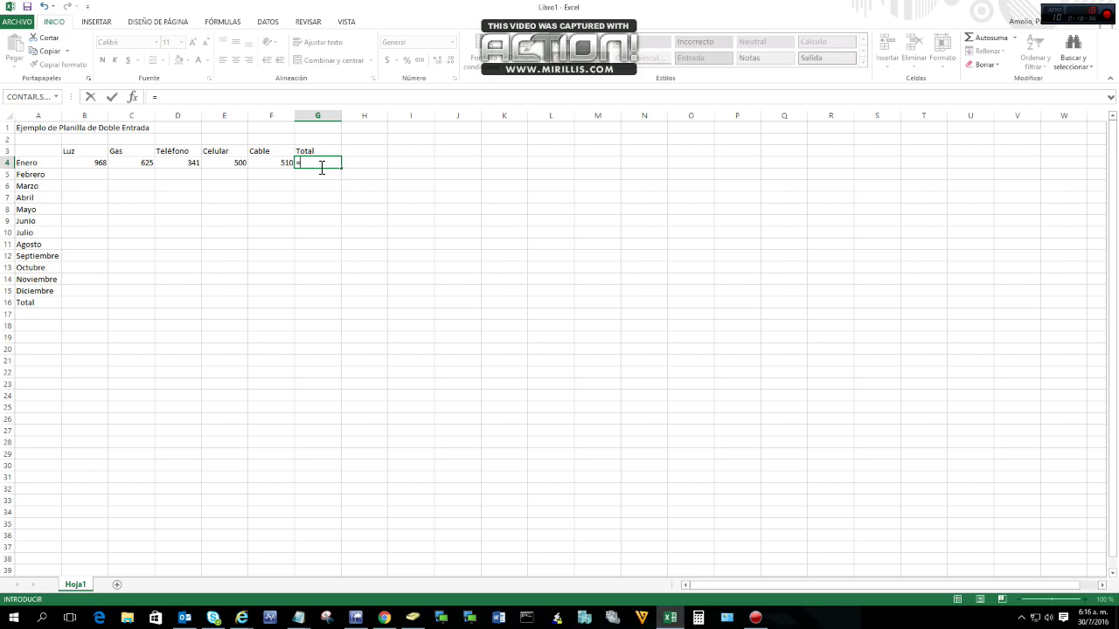
text(b4)
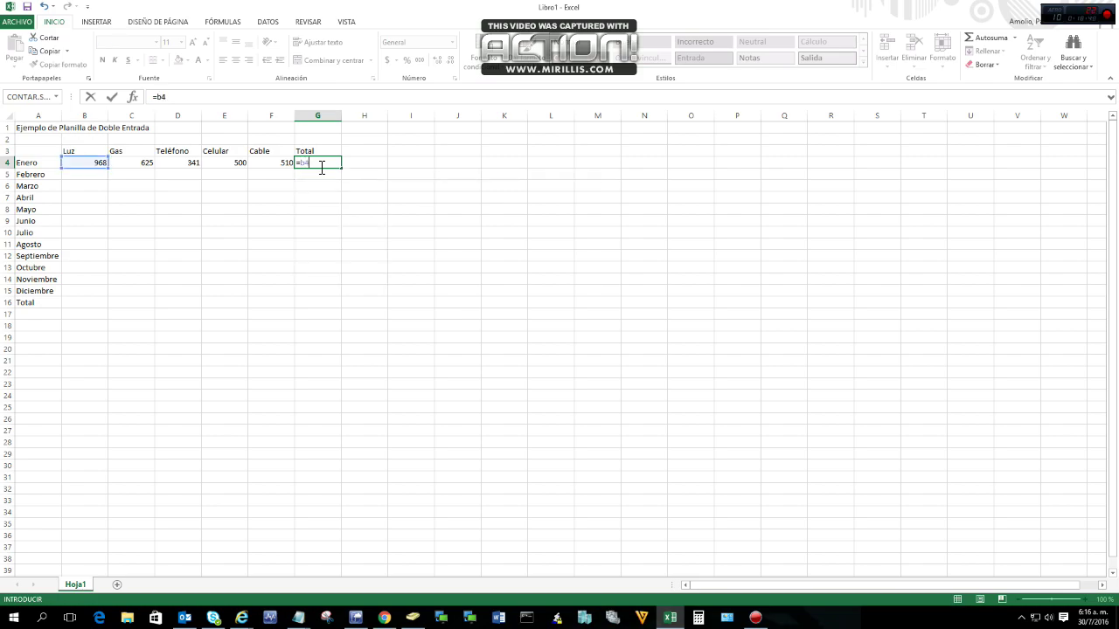
text(+c4+d4+e4)
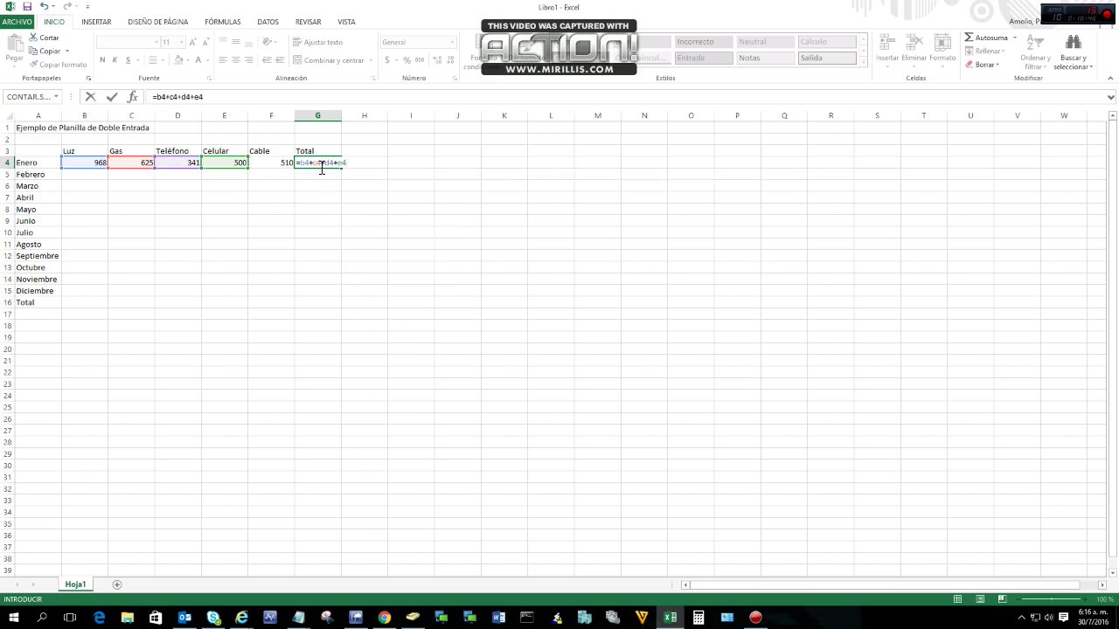
text(+f4)
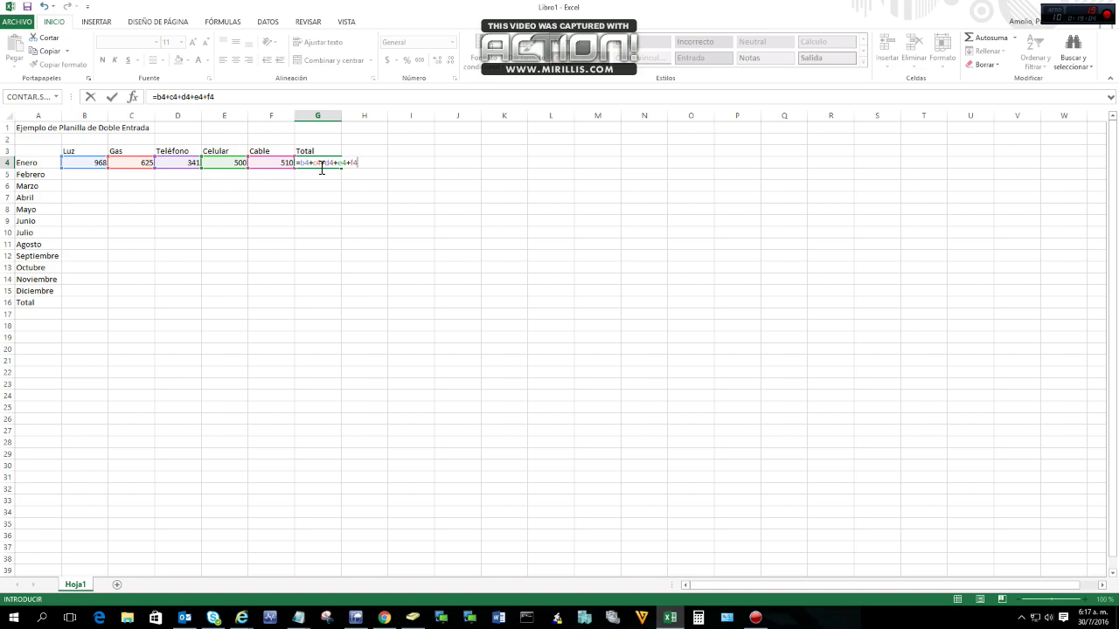
key(BackSpace)
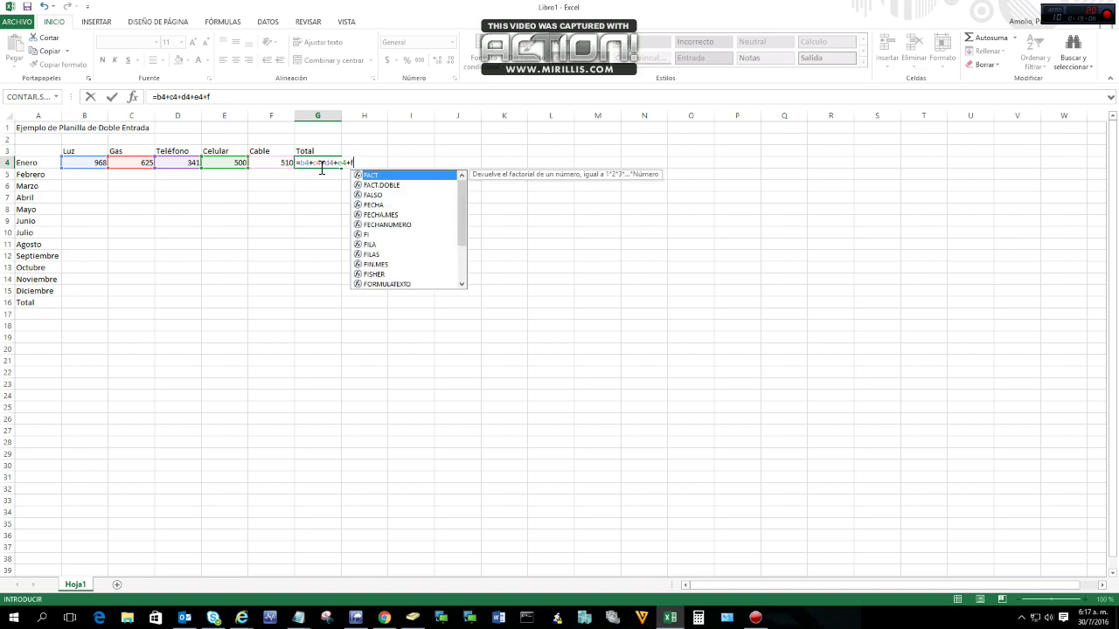
text(5)
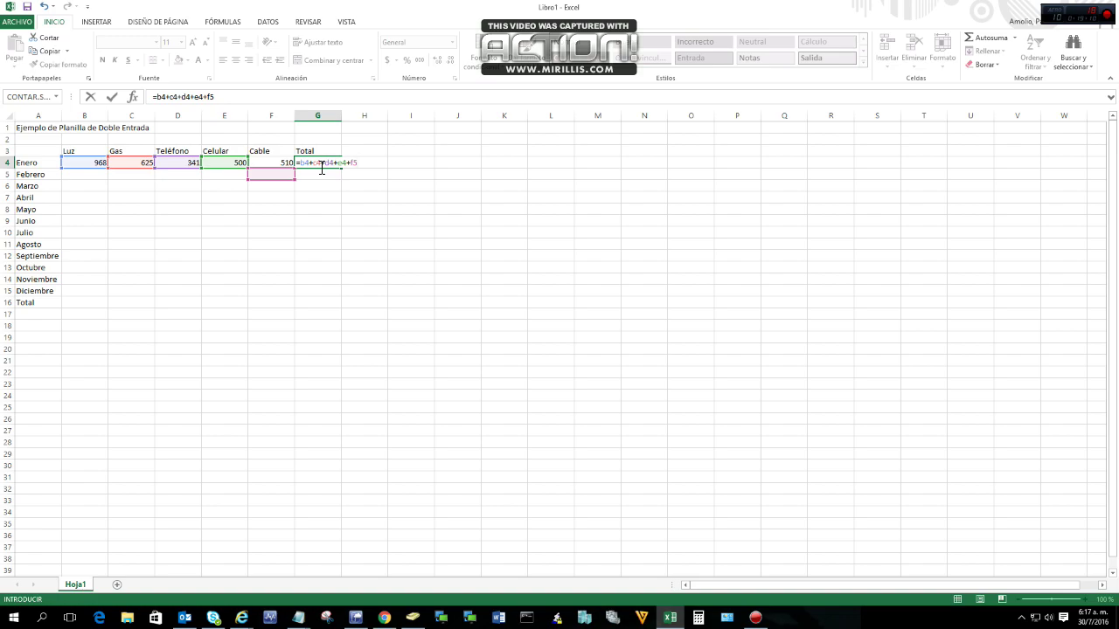
key(BackSpace)
text(4)
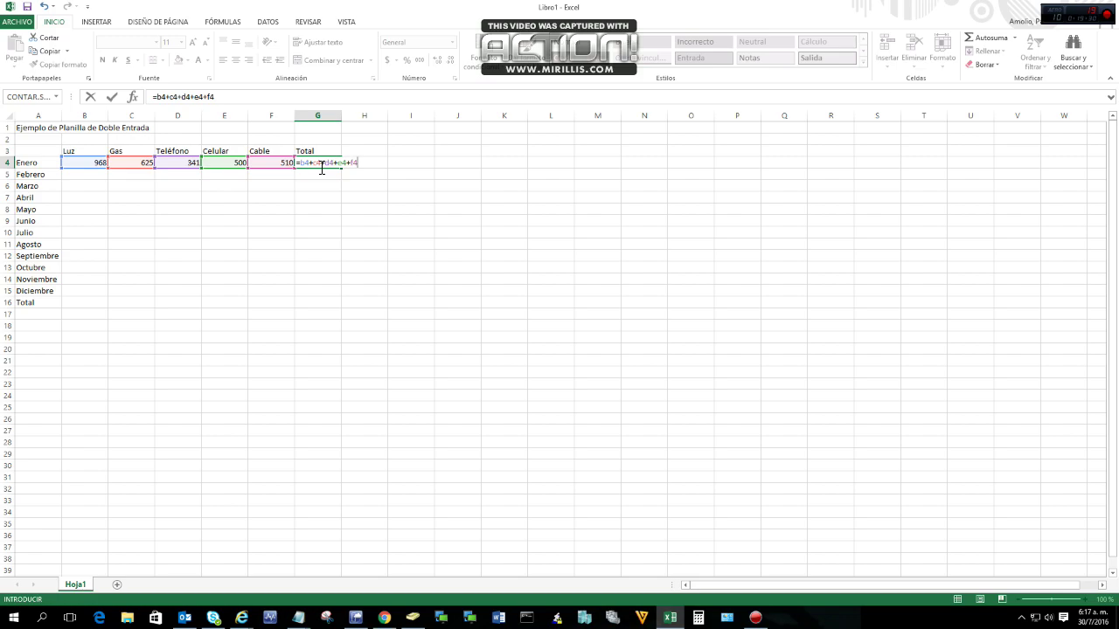
key(Return)
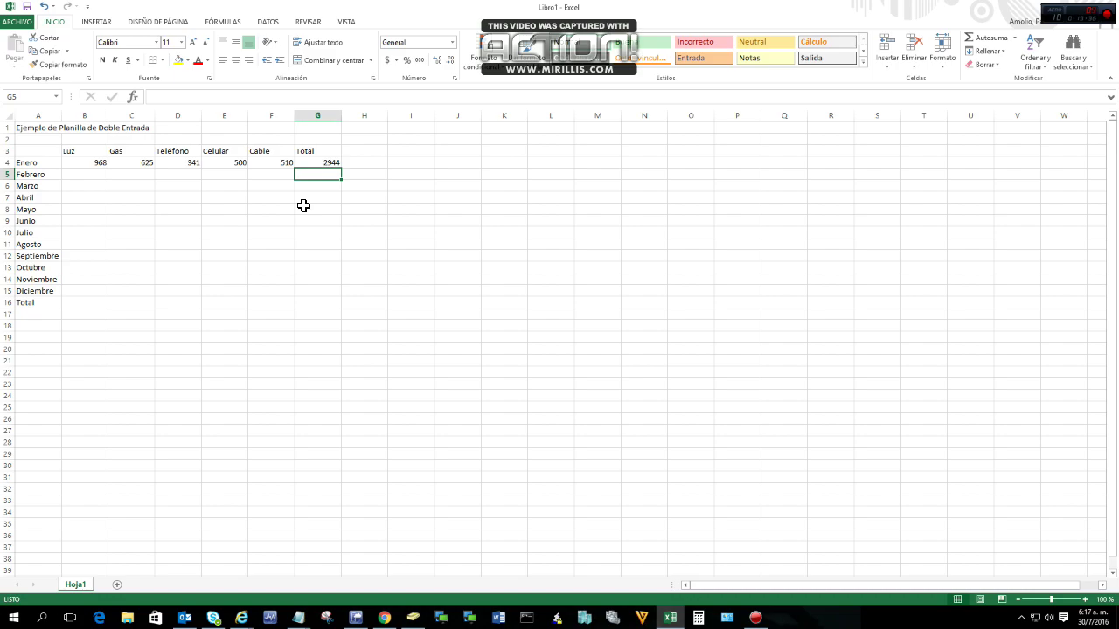
Step: Compare the formula in cell G4 with the plain value in cell F4 in the formula bar
key(Left)
key(Up)
key(Right)
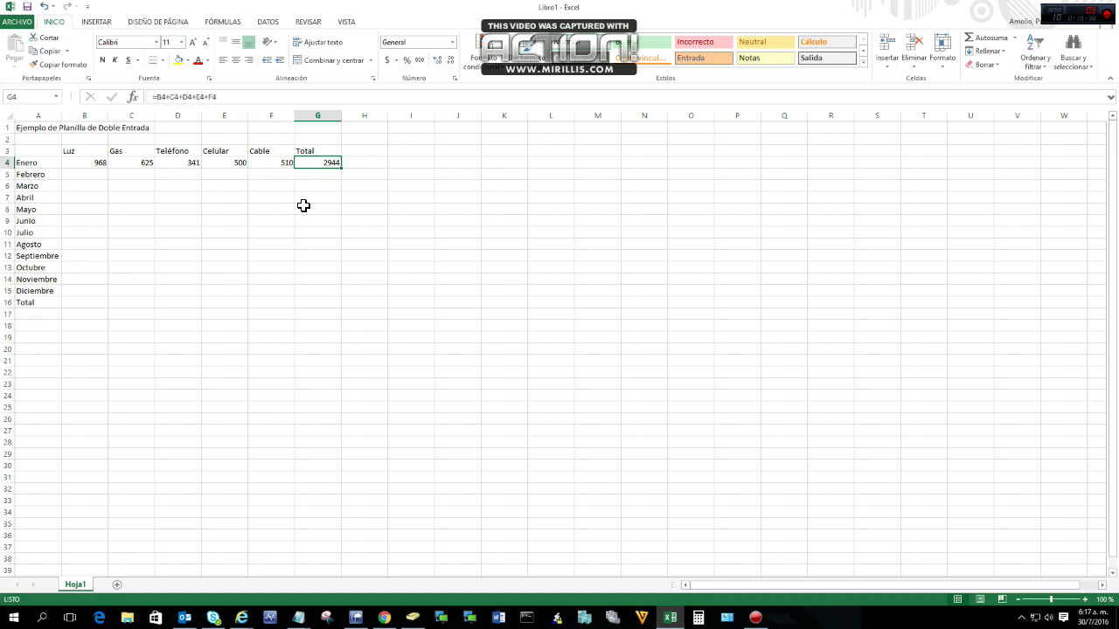
key(Left)
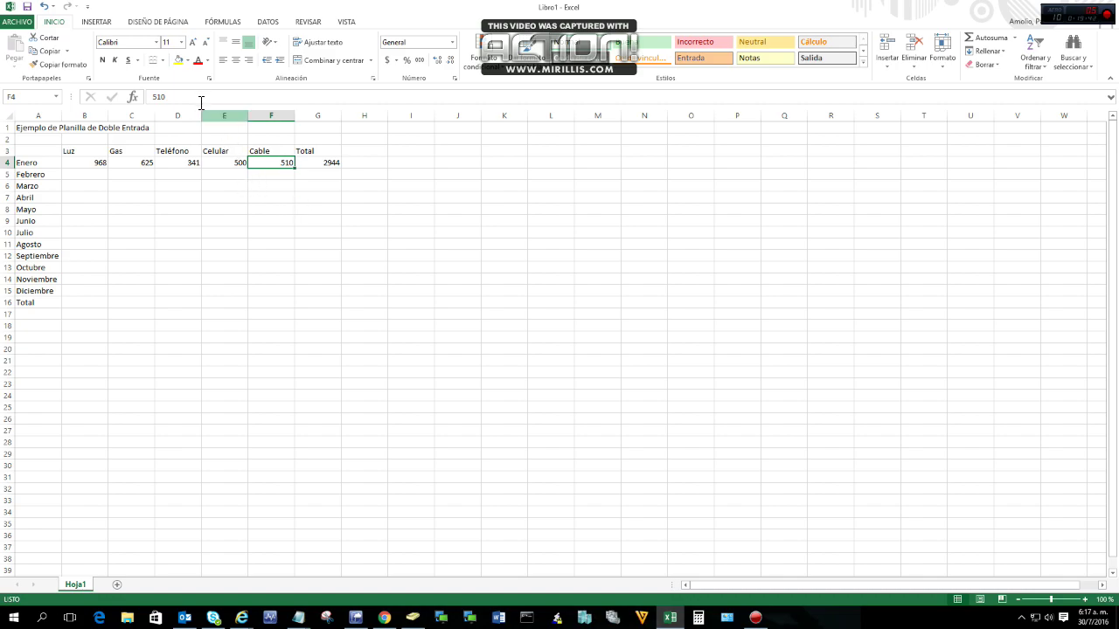
key(Right)
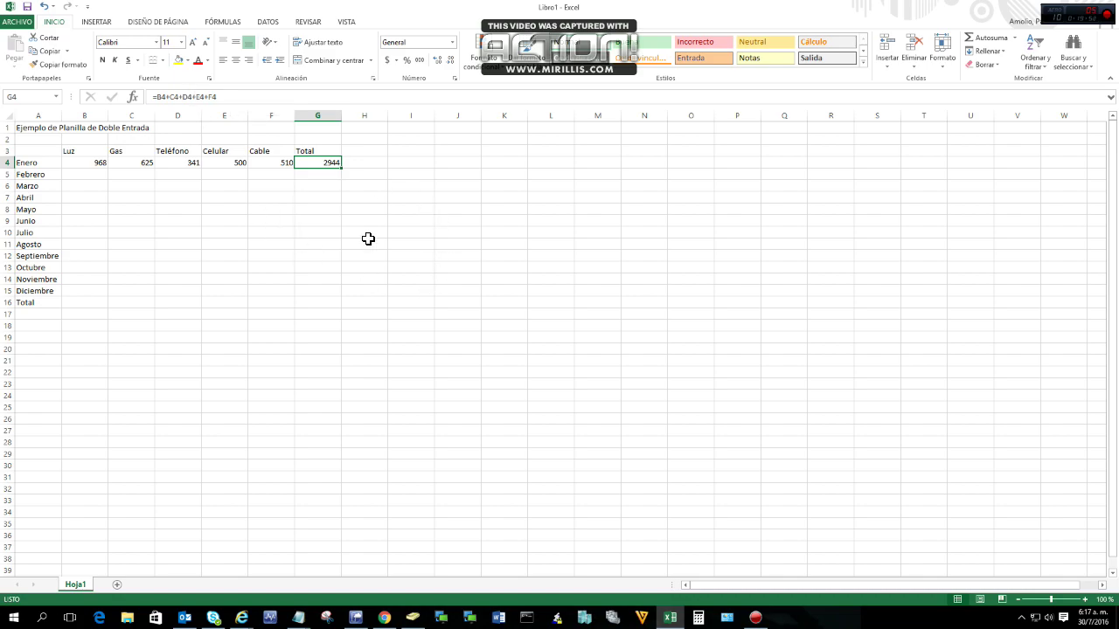
Step: Change the Enero amount for Luz in B4 to 650 and check the total in G4
click(93, 164)
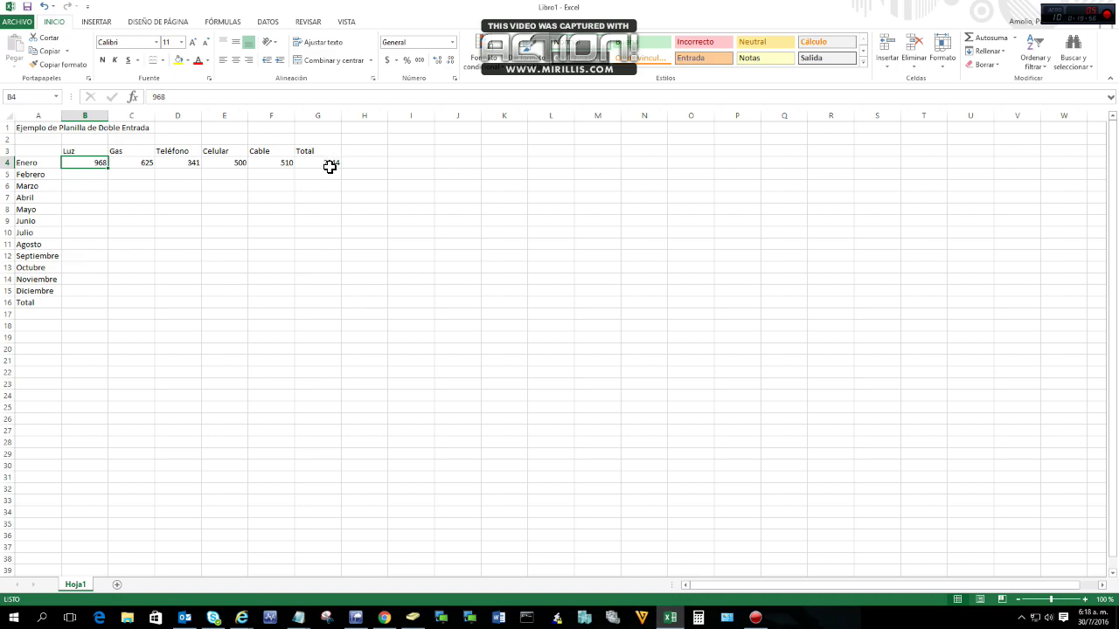
text(650)
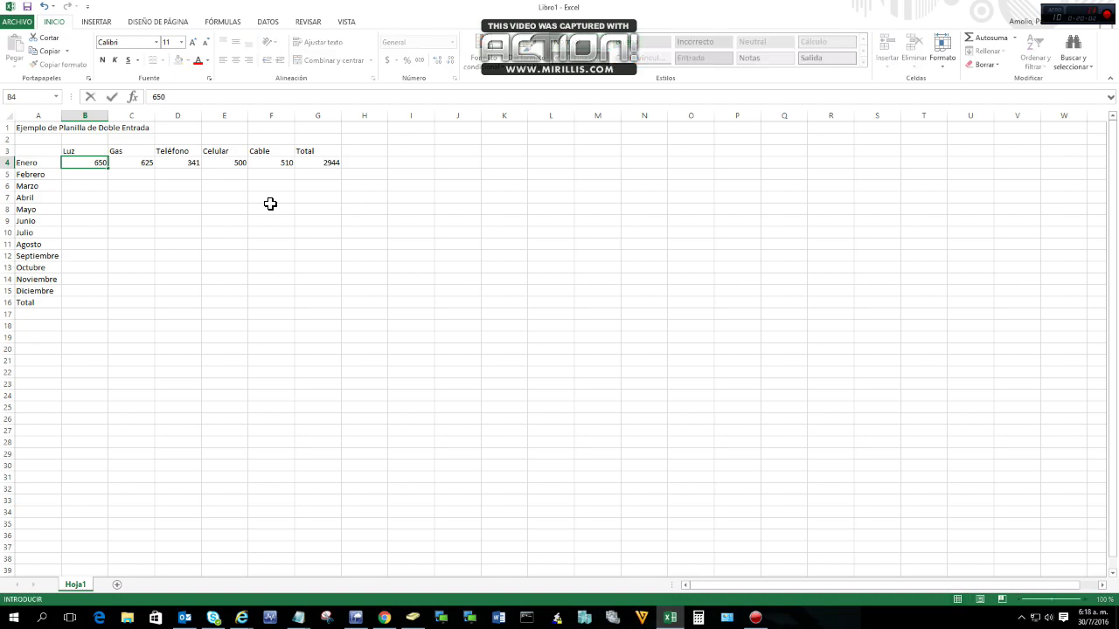
key(Return)
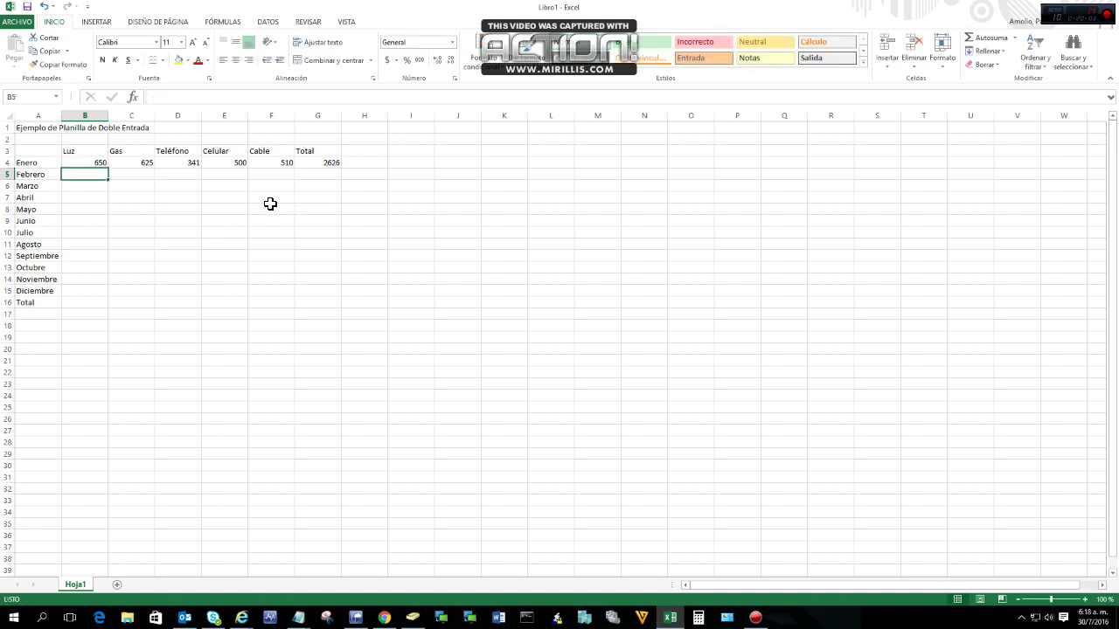
click(315, 164)
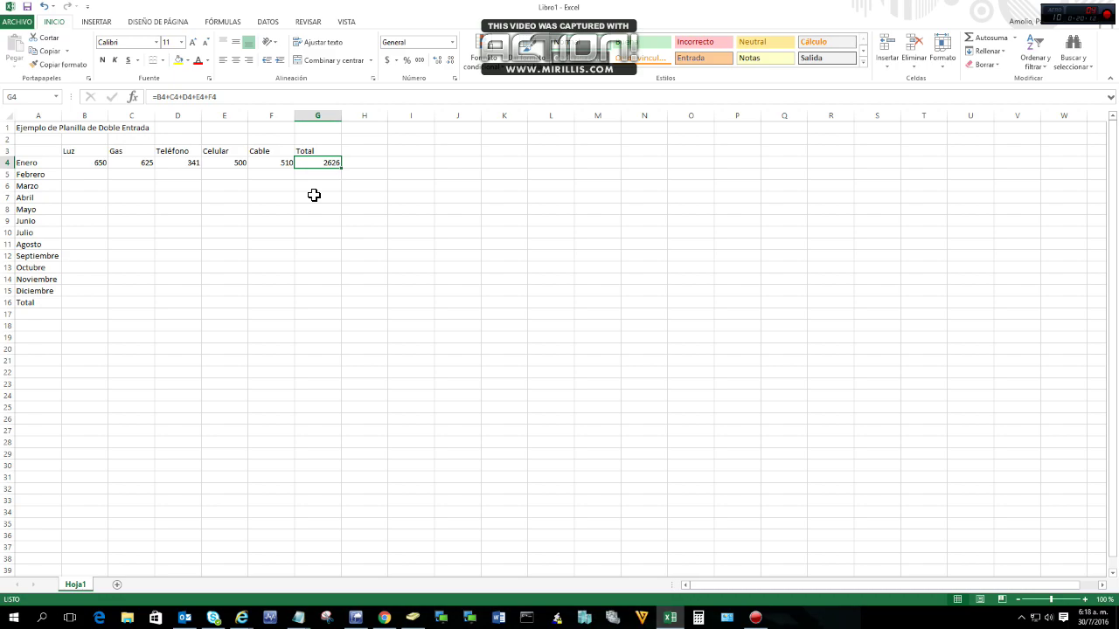
Step: Clear the five Enero amounts in cells B4 through F4 one by one, and check the total in G4
key(Left)
key(Left)
key(Left)
key(Left)
key(Left)
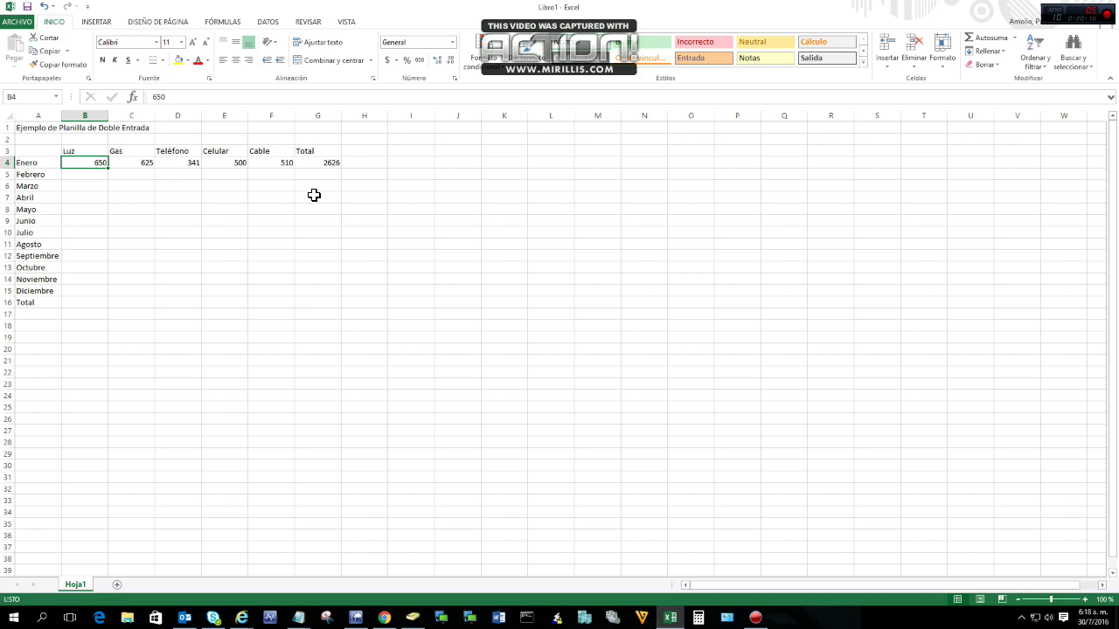
key(Delete)
key(Right)
key(Delete)
key(Right)
key(Delete)
key(Right)
key(Delete)
key(Right)
key(Delete)
key(Right)
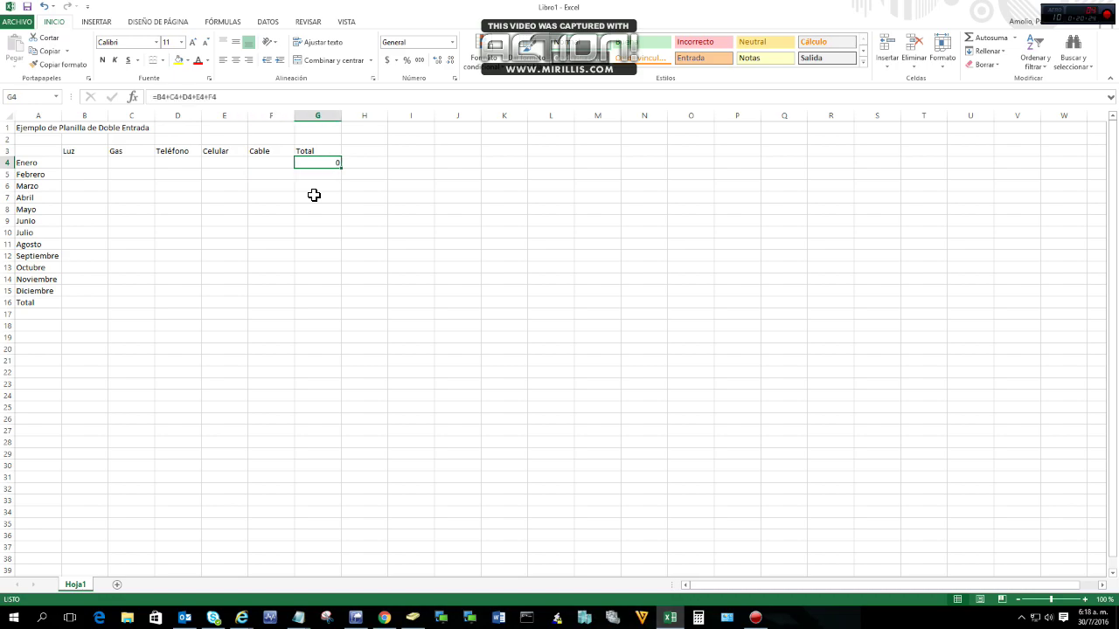
Step: Enter new Enero amounts 780, 458, 289, 365 and 600 in cells B4 through F4
key(Left)
key(Left)
key(Left)
key(Left)
key(Left)
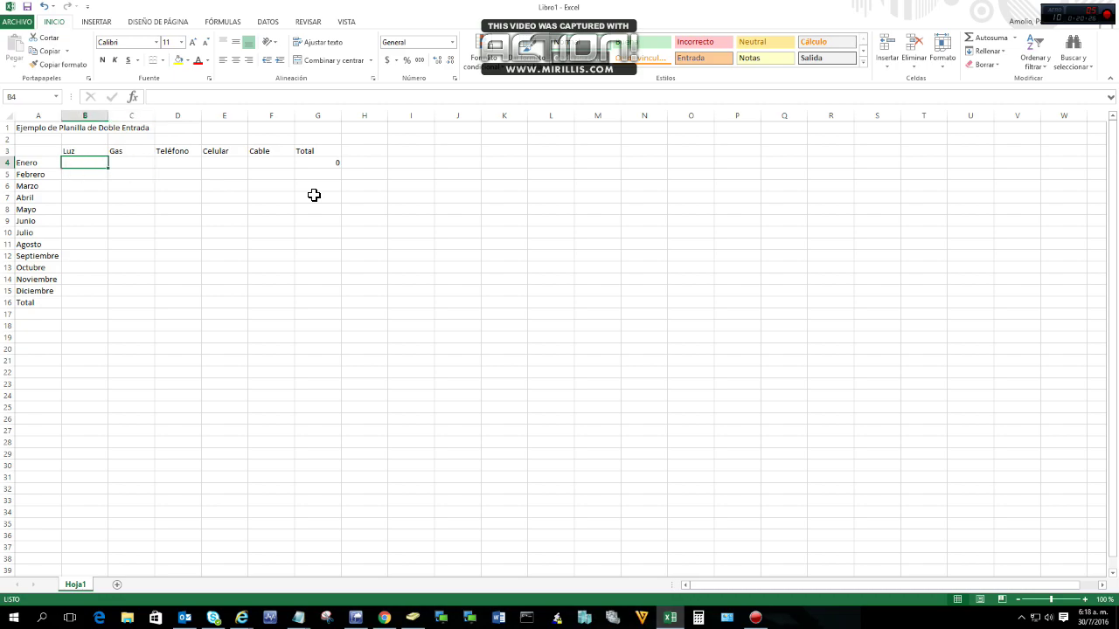
text(780)
key(Tab)
text(458)
key(Tab)
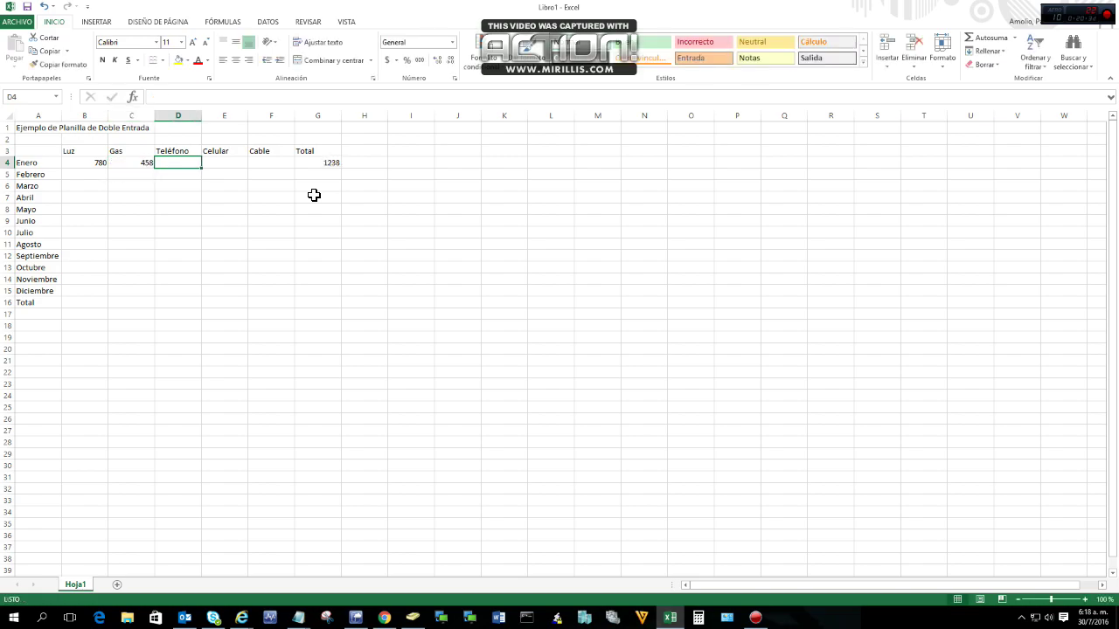
text(289)
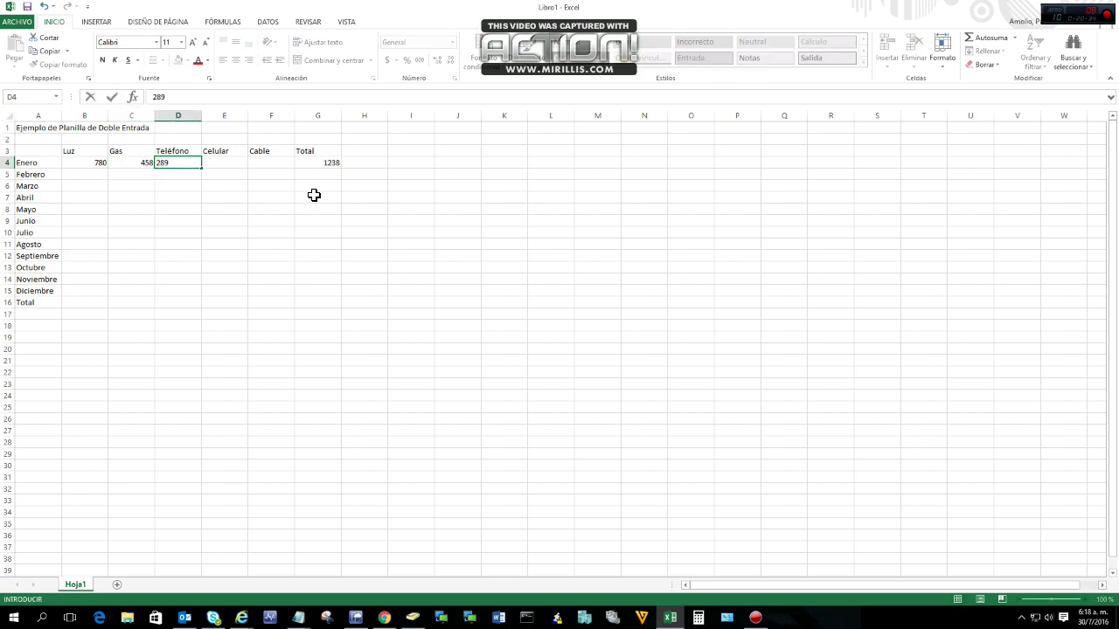
key(Tab)
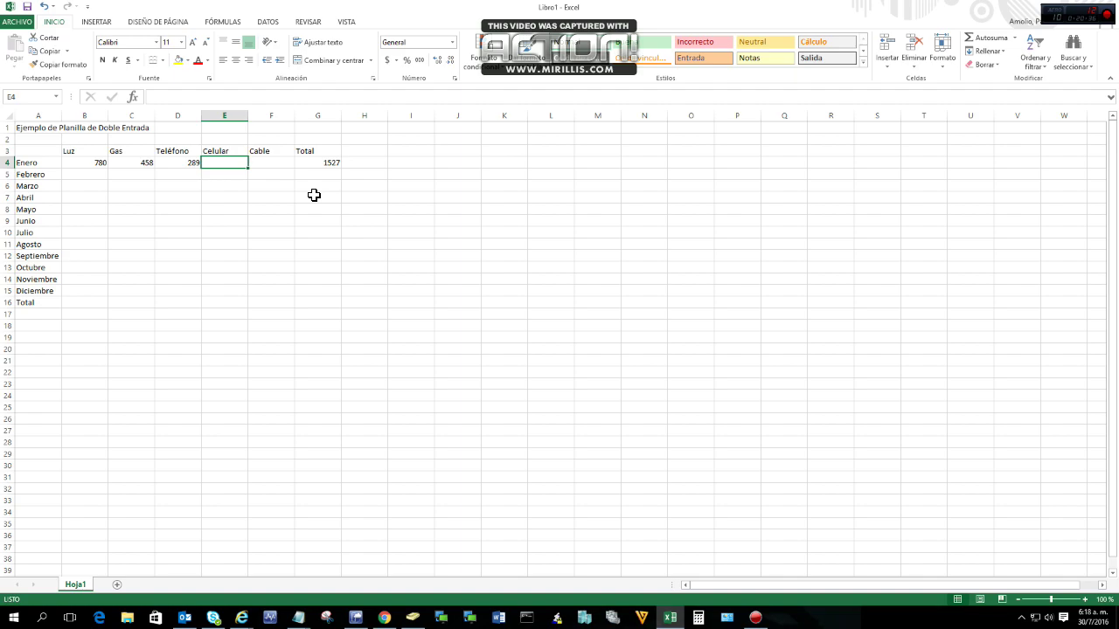
text(365)
key(Tab)
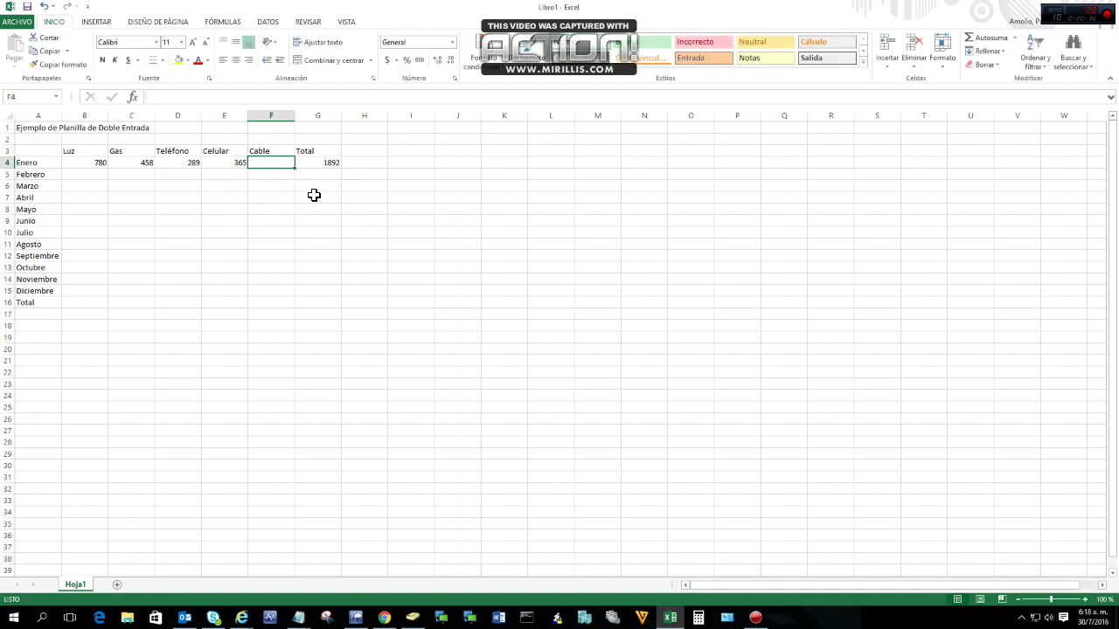
text(600)
key(Return)
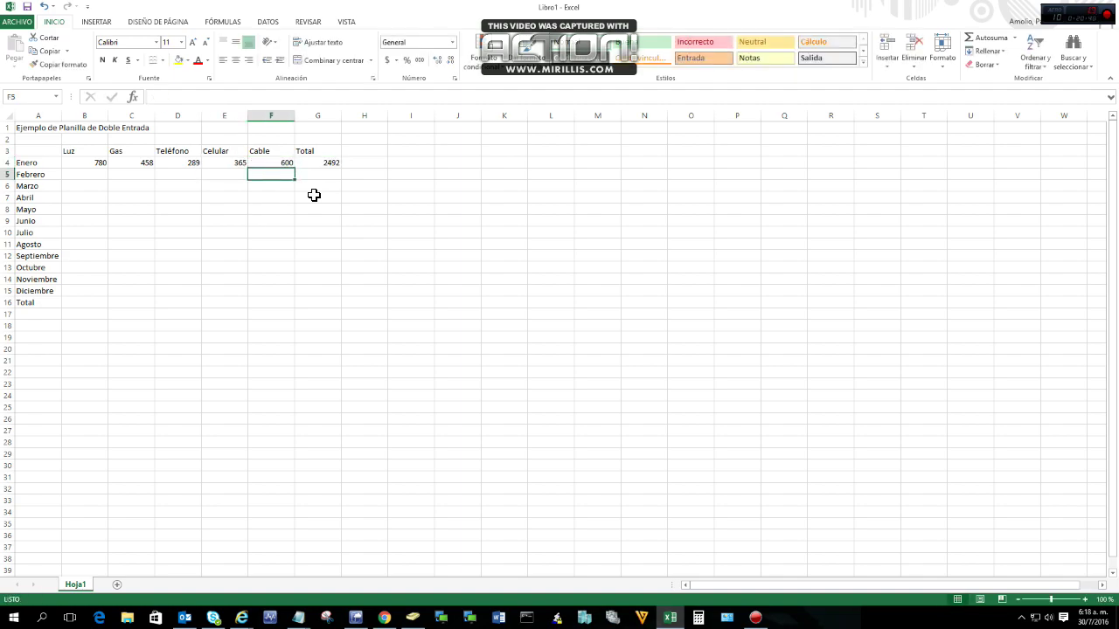
Step: Delete the Enero total formula from cell G4
key(Right)
key(Up)
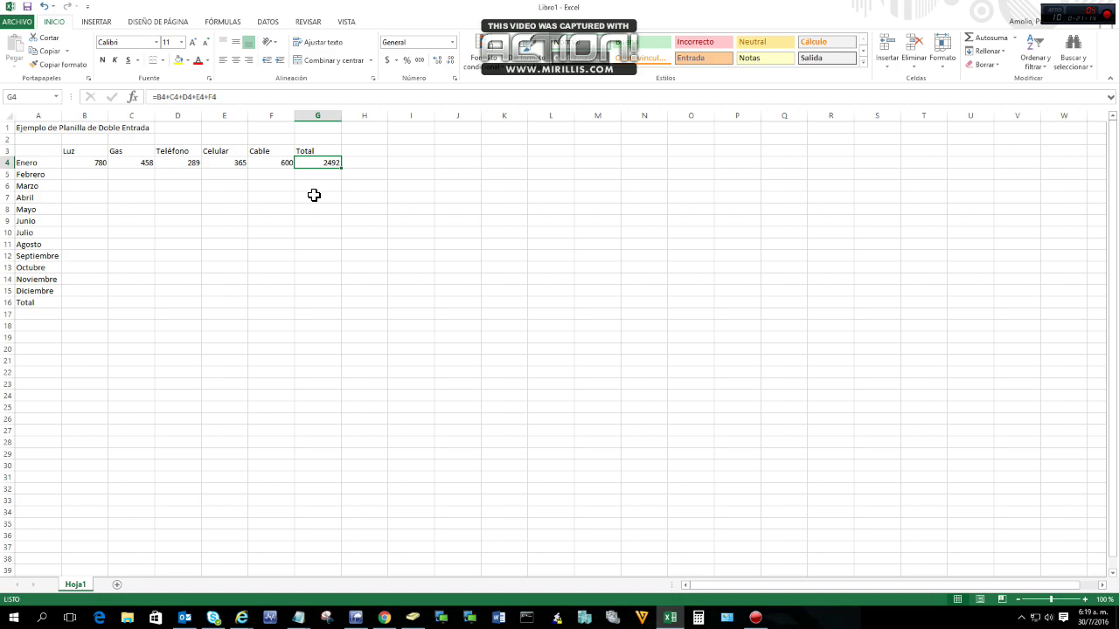
key(Delete)
Step: Highlight the amounts along the Enero row, down the Luz column and across the table, and reselect B4:F4
drag(87, 163, 288, 163)
drag(87, 163, 85, 300)
drag(90, 162, 257, 279)
click(250, 260)
drag(90, 164, 269, 175)
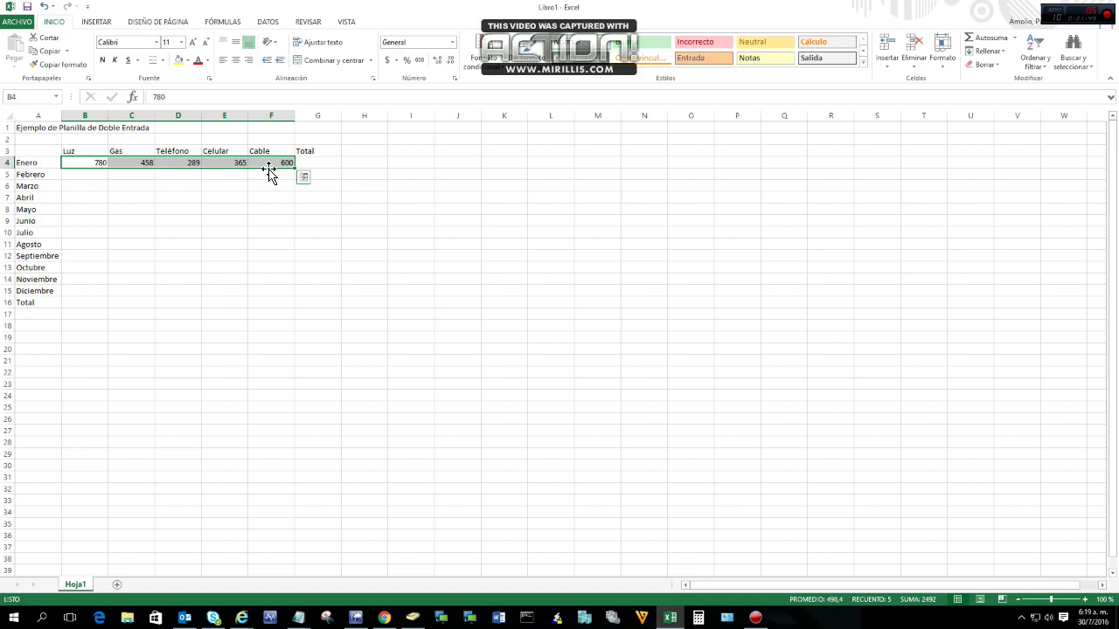
Step: Total the Enero amounts in cell G4 with the formula =SUMA(B4:F4)
click(321, 163)
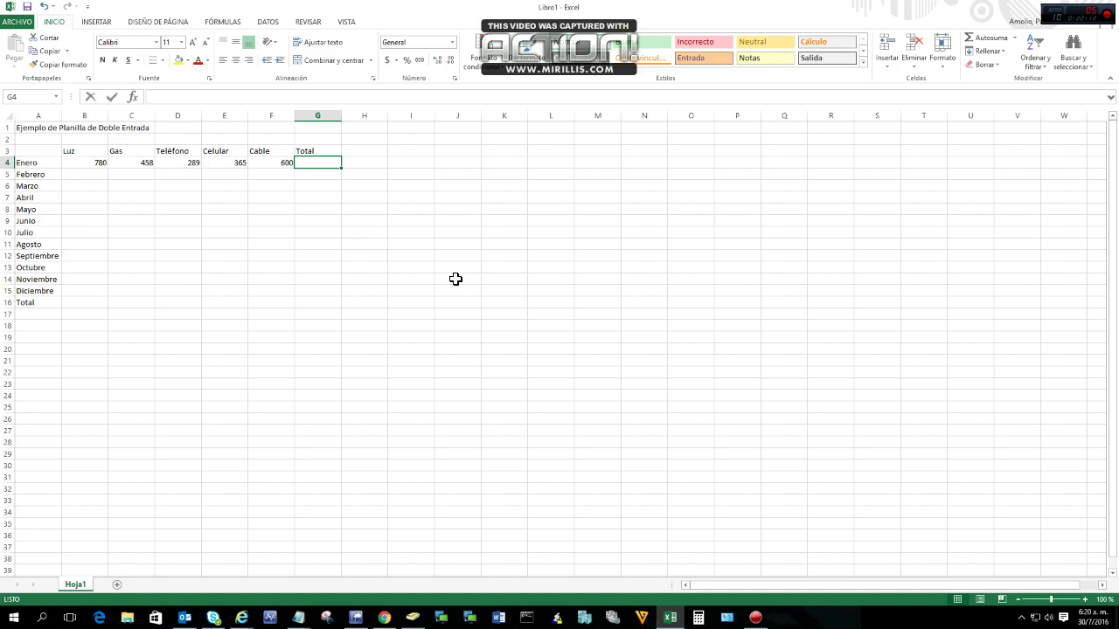
text(=)
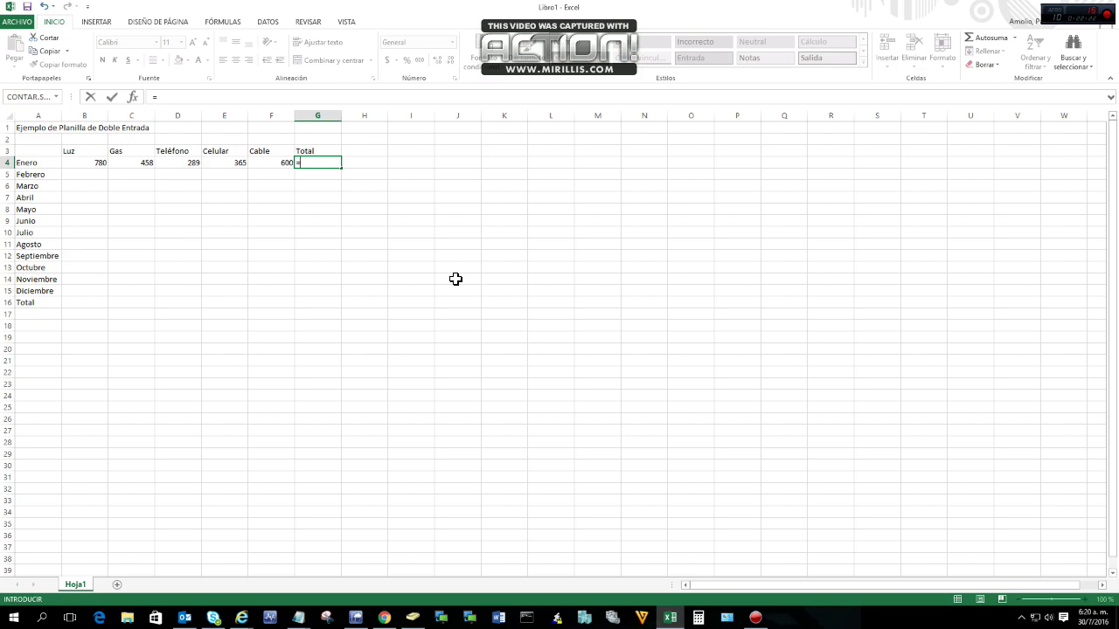
text(suma)
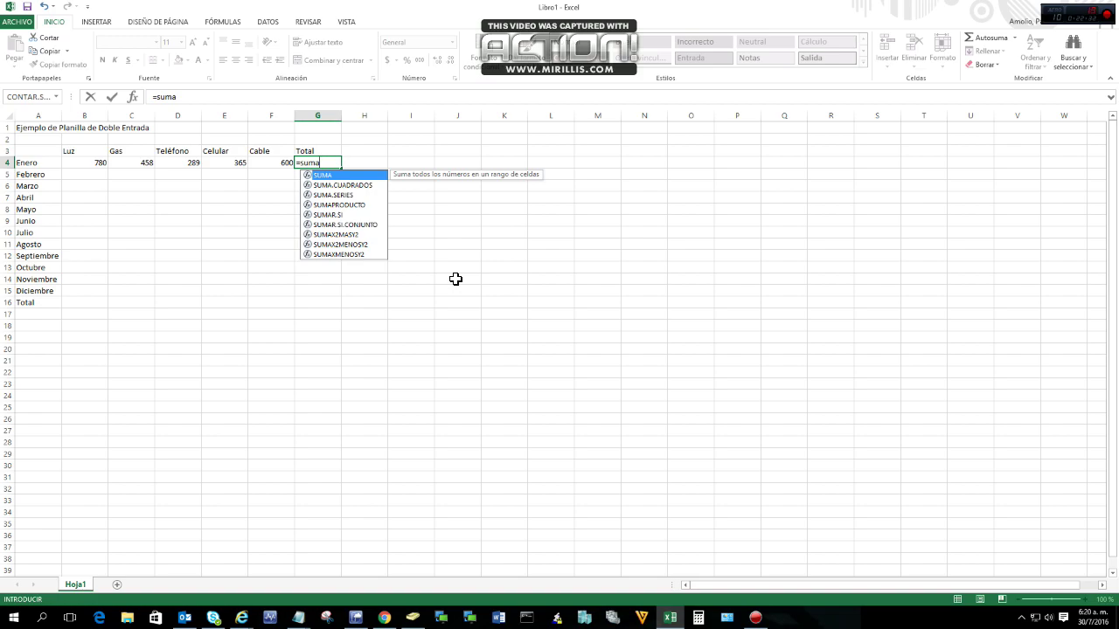
text(()
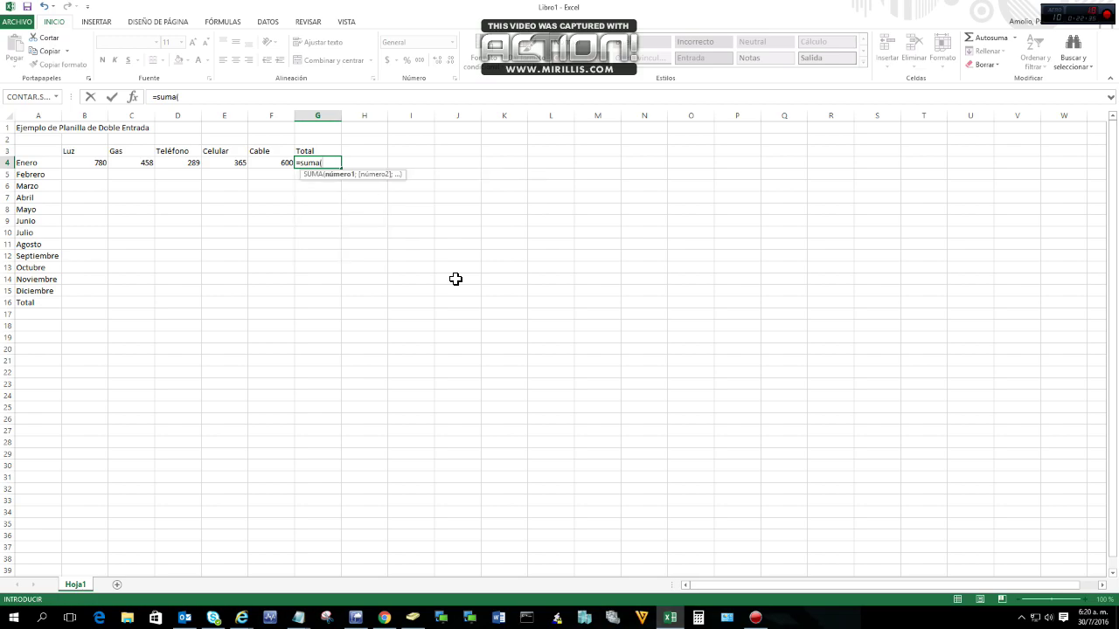
text(b4:)
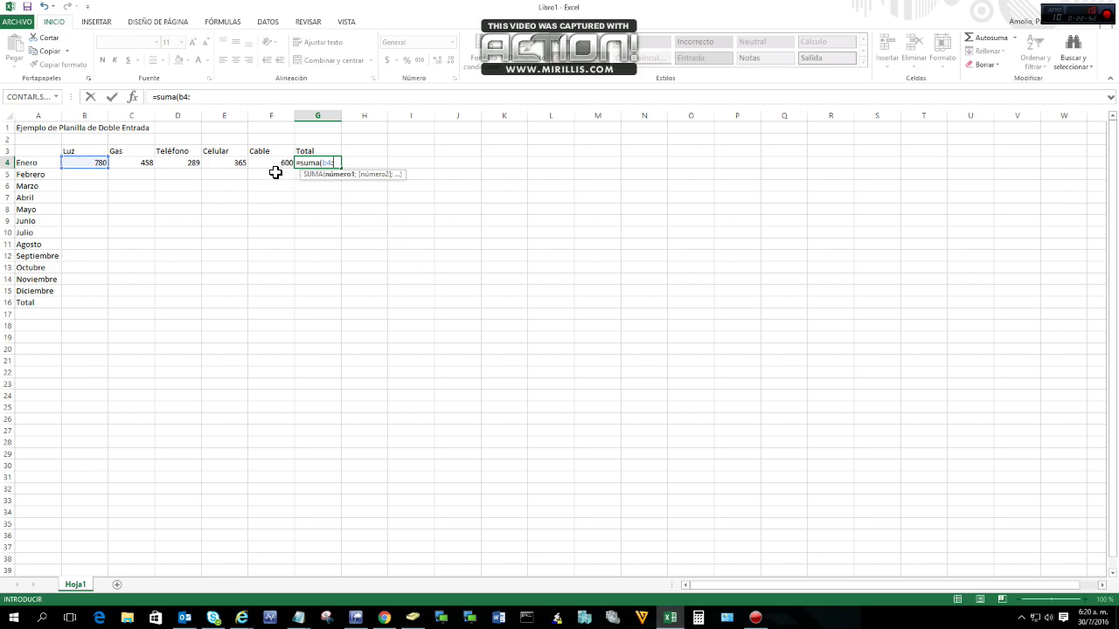
text(f4)
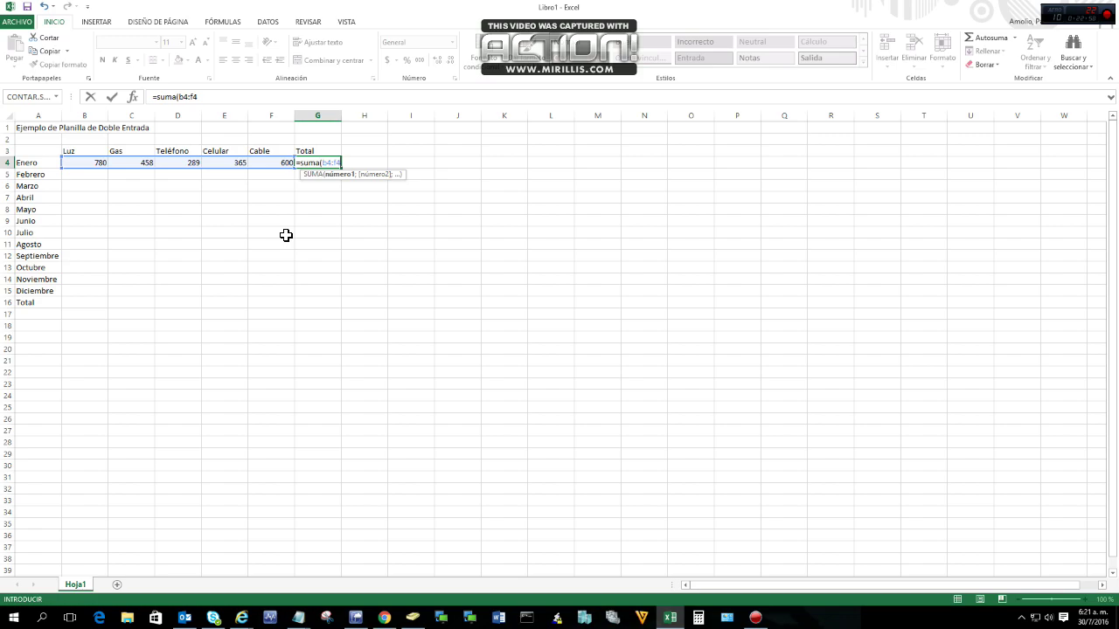
text())
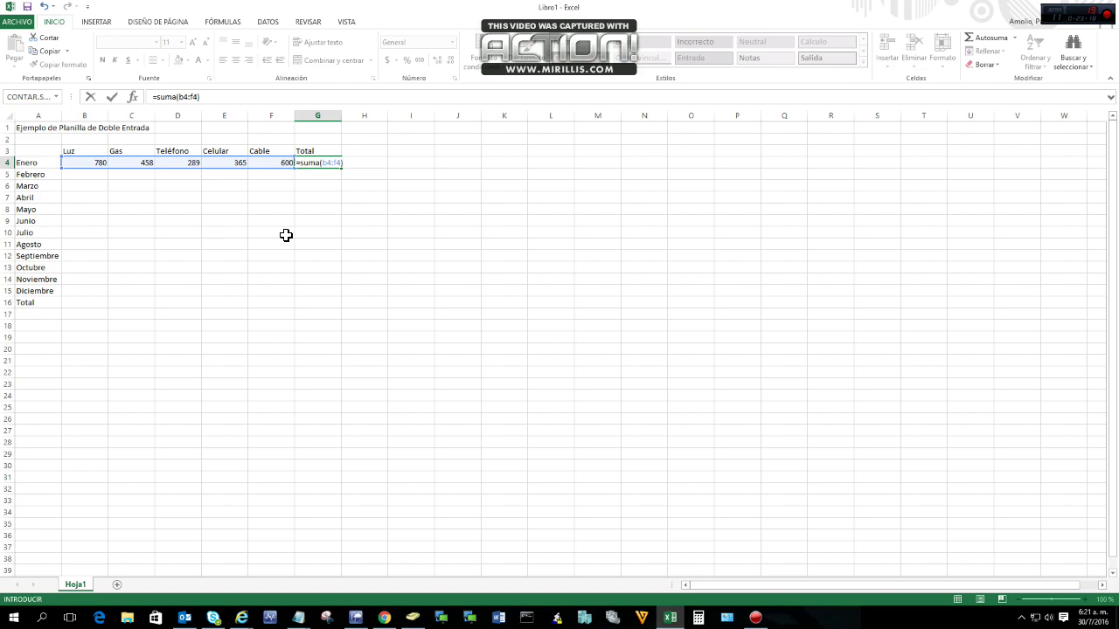
key(Return)
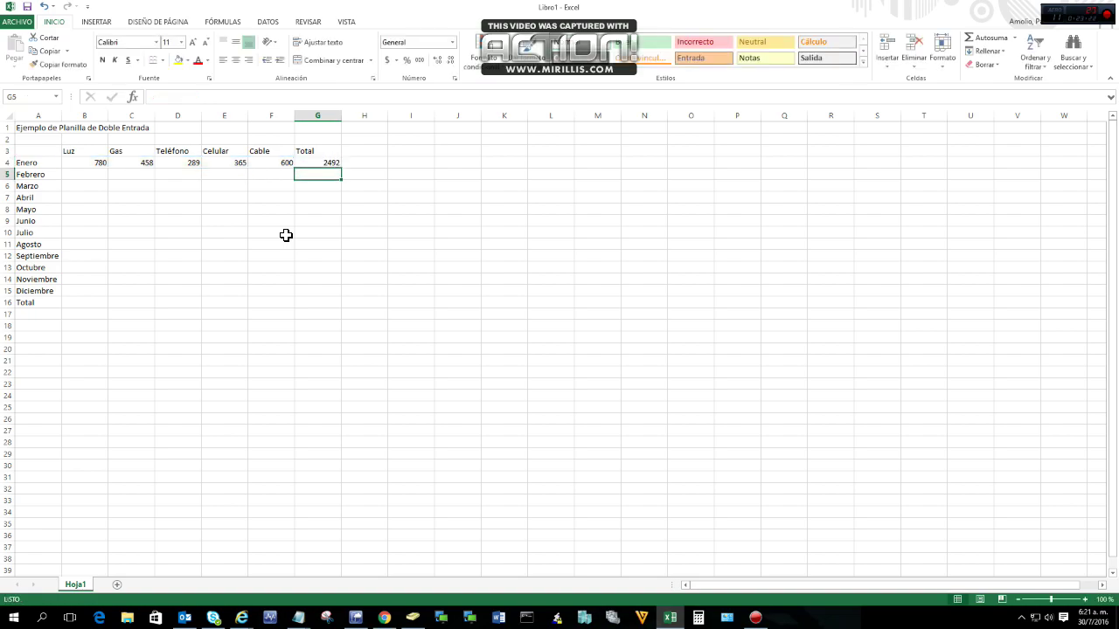
Step: Change the Enero Cable amount in F4 to 500 and check the total formula in G4
key(Left)
key(Up)
text(500)
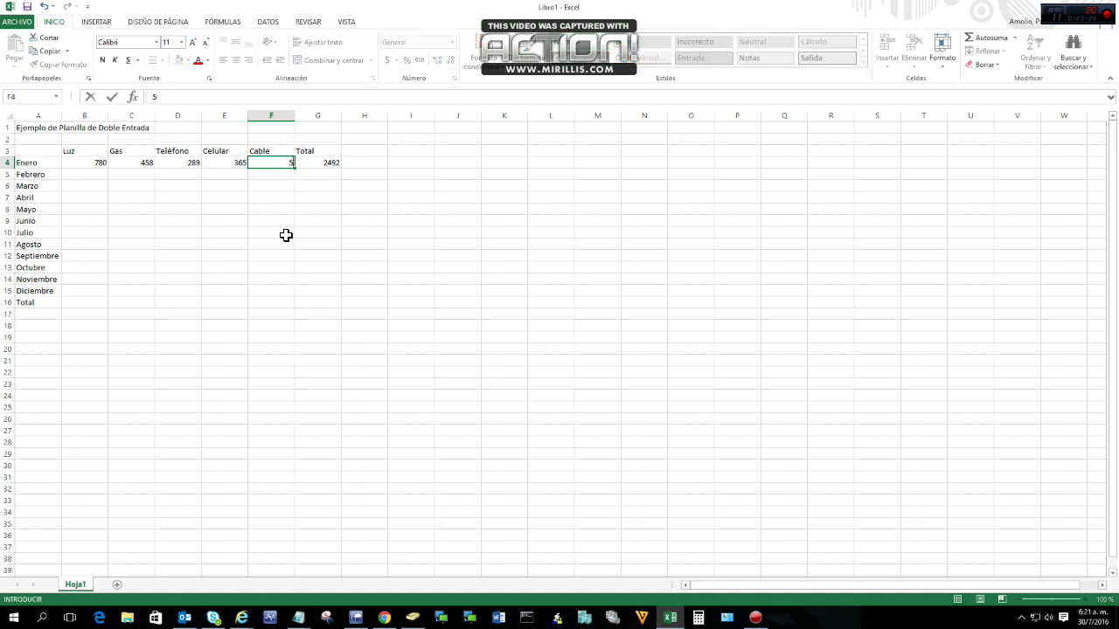
key(Return)
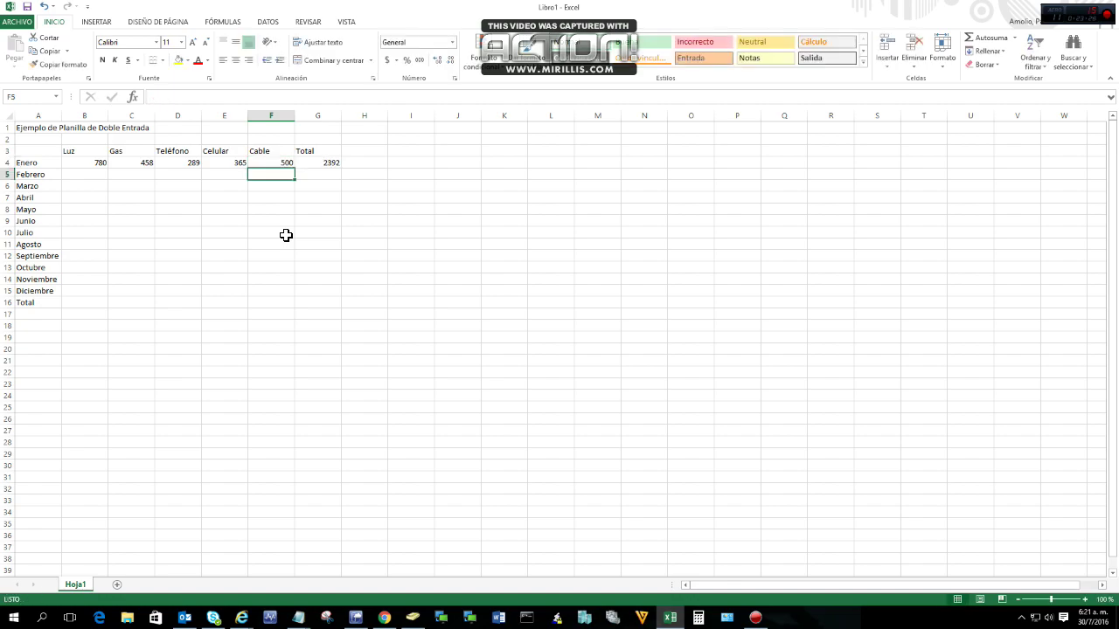
key(Right)
key(Up)
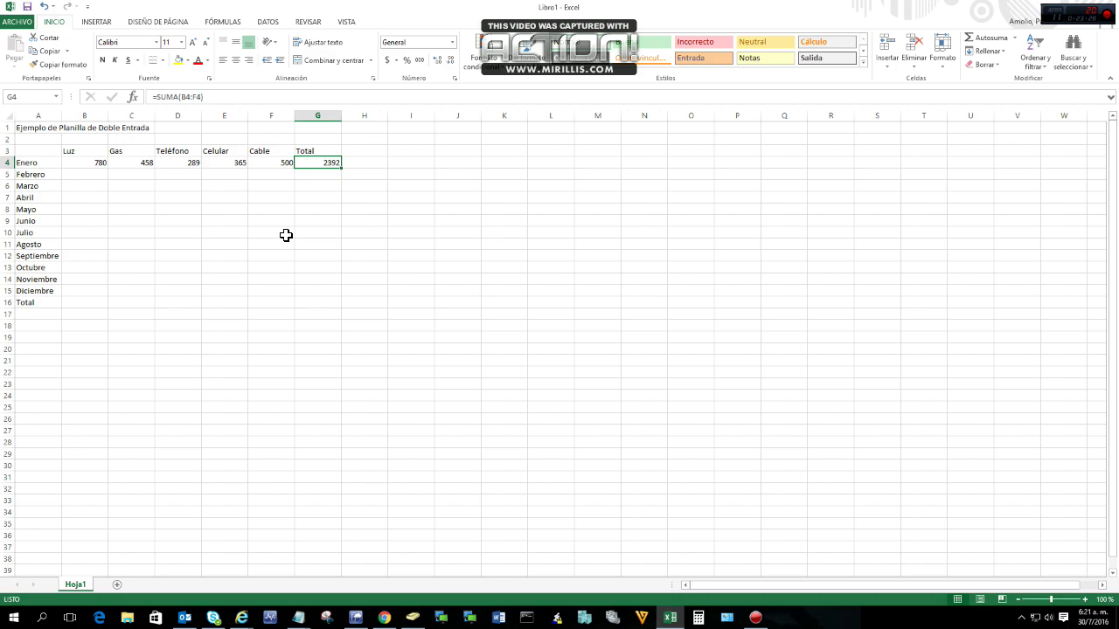
Step: Set the Enero Cable amount in cell F4 to 555
key(Left)
text(5)
key(Return)
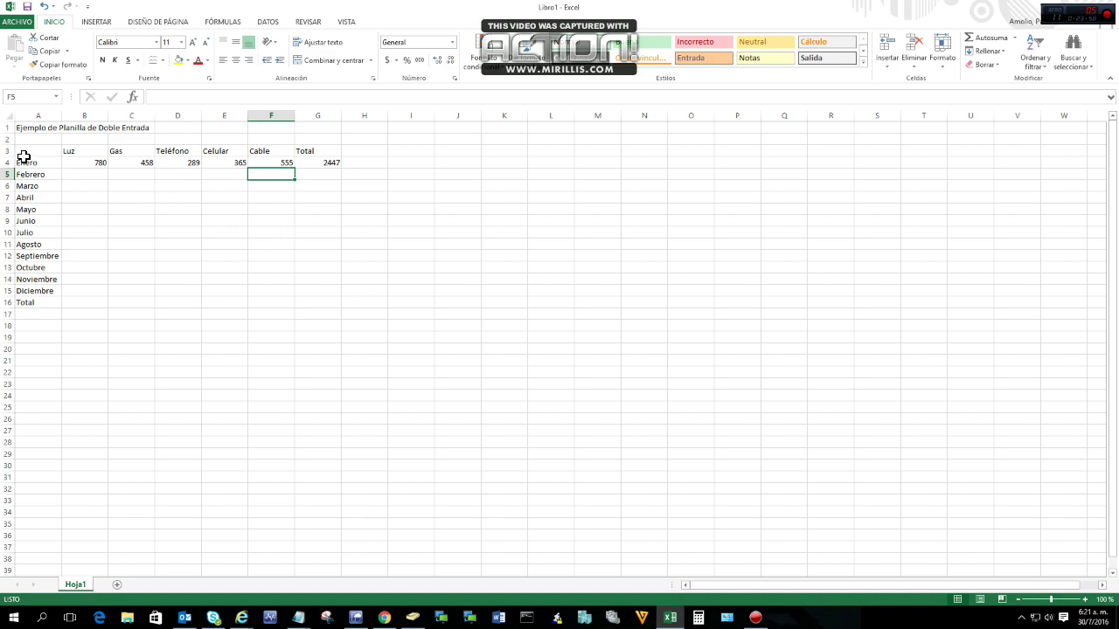
Step: Highlight the whole table, its month labels, its header row, the amounts area B4:F15 and the Total column in turn
drag(27, 150, 323, 312)
drag(26, 151, 30, 292)
drag(48, 149, 325, 151)
click(148, 199)
drag(92, 164, 271, 288)
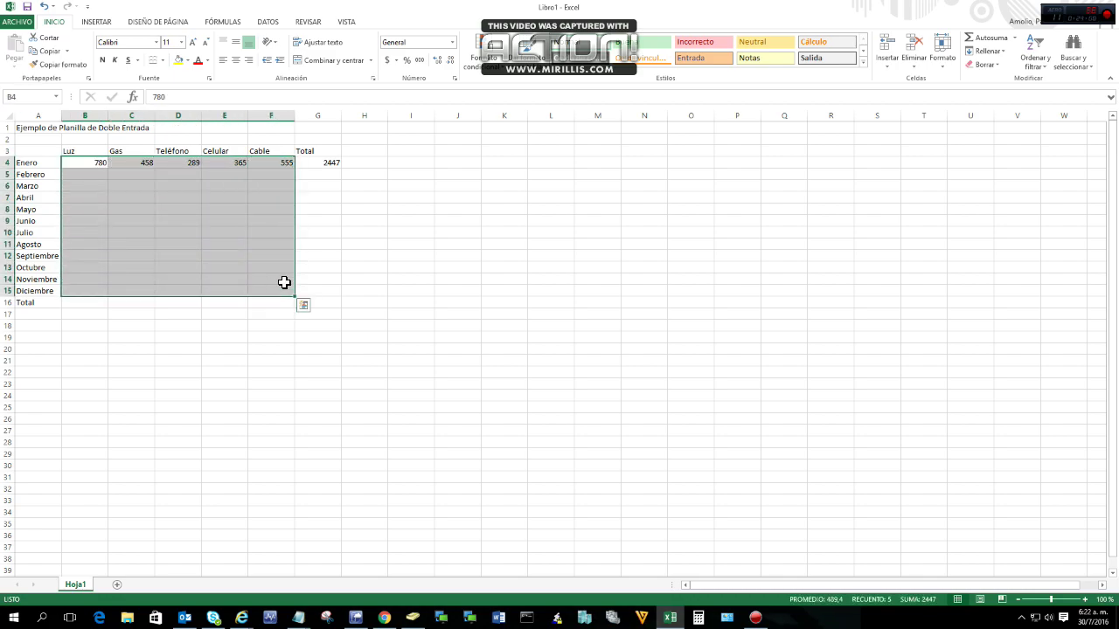
drag(322, 164, 316, 299)
click(383, 184)
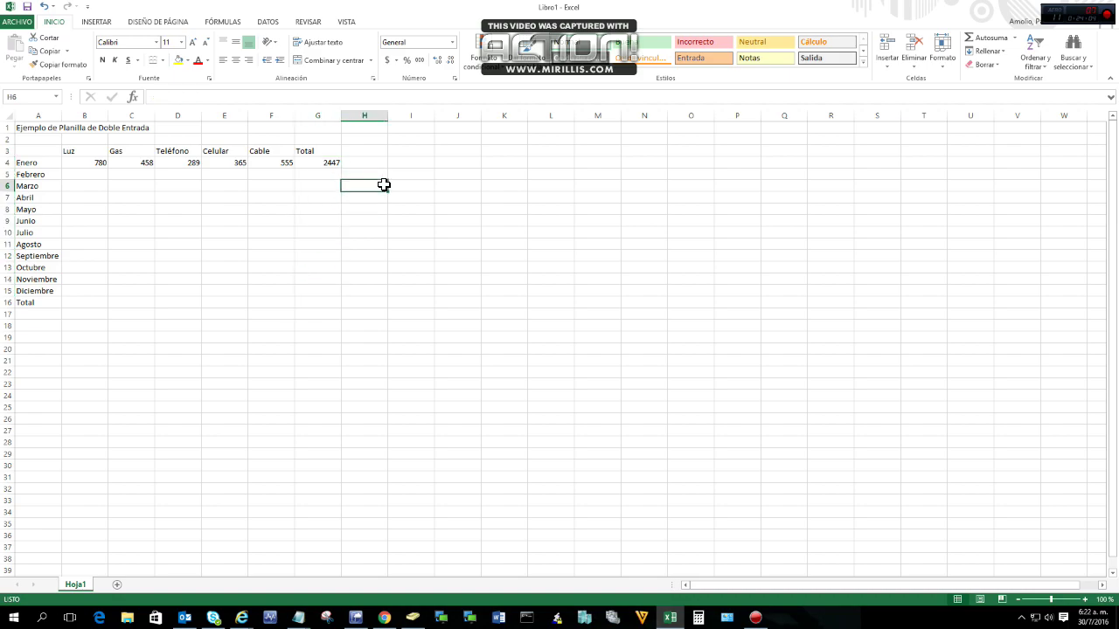
Step: Examine the total formula in G4, and go through the cells of the Total column and Total row that need formulas
key(Left)
key(Up)
key(Up)
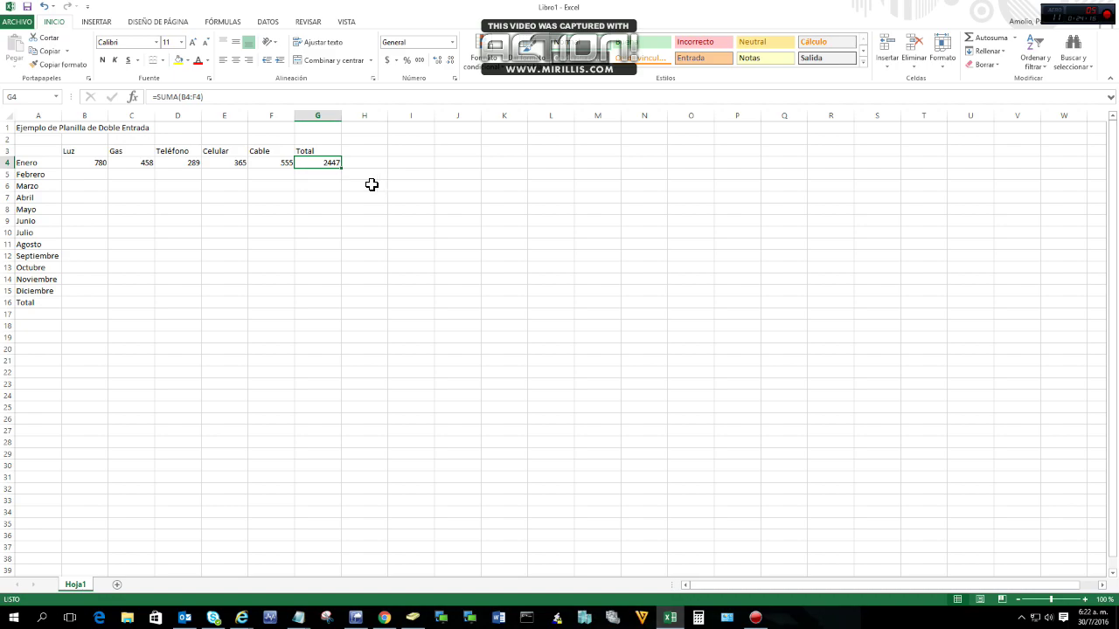
click(325, 174)
click(326, 188)
click(324, 200)
click(324, 209)
click(323, 222)
click(320, 242)
click(319, 257)
click(320, 269)
click(94, 304)
click(135, 303)
click(180, 303)
click(226, 302)
click(263, 302)
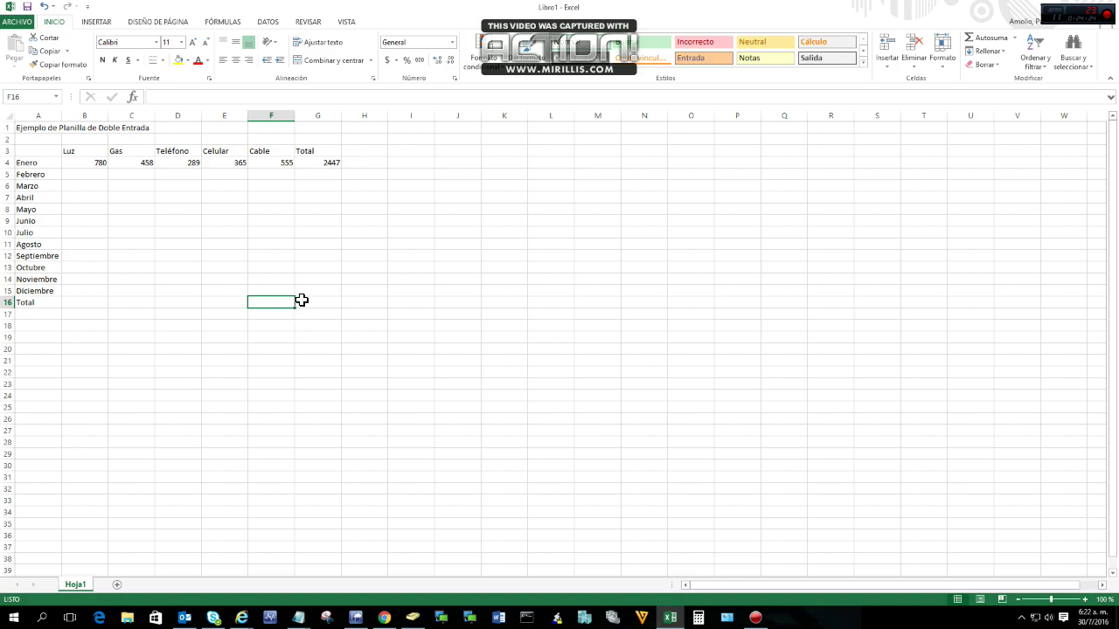
click(300, 301)
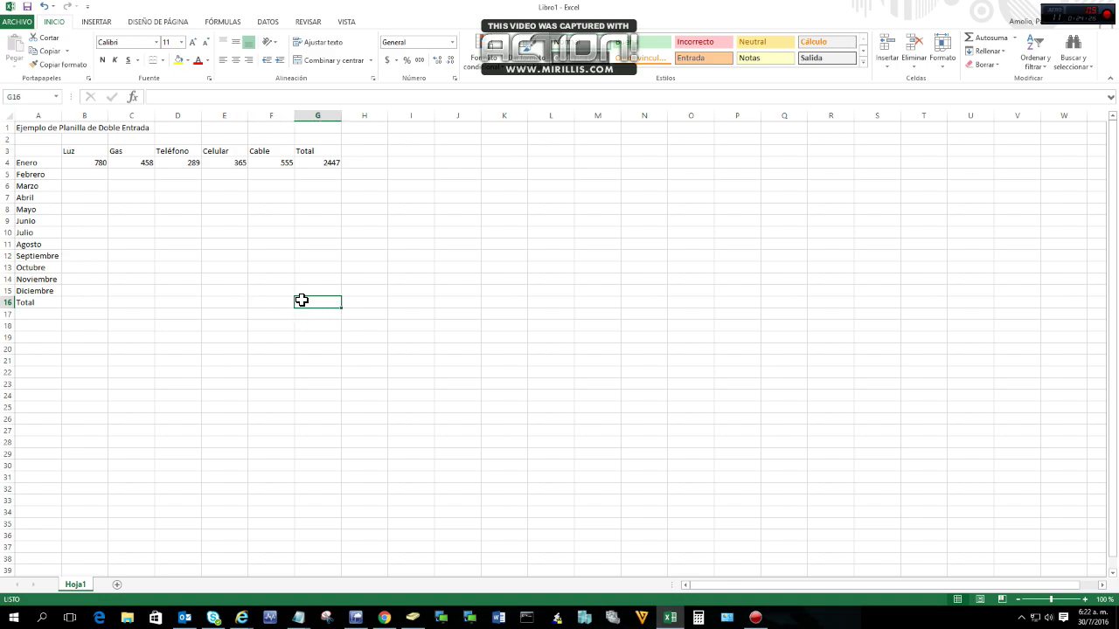
Step: Total the Febrero amounts in cell G5 with the formula =SUMA(B5:F5)
key(Up)
key(Up)
key(Up)
key(Up)
key(Up)
key(Up)
key(Up)
key(Up)
key(Up)
key(Up)
key(Up)
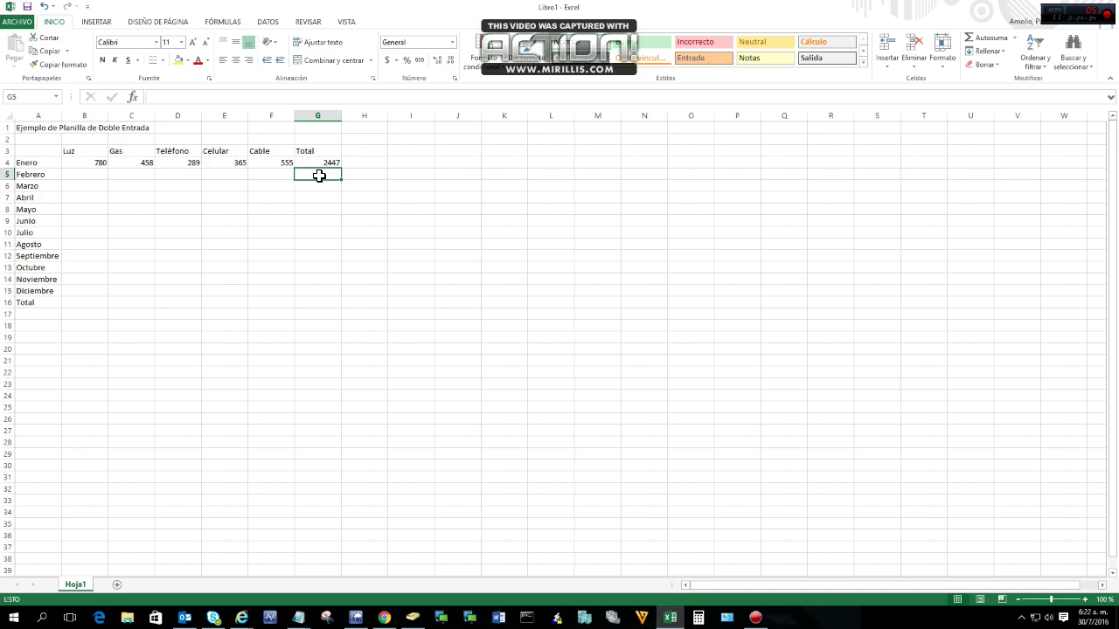
text(=su)
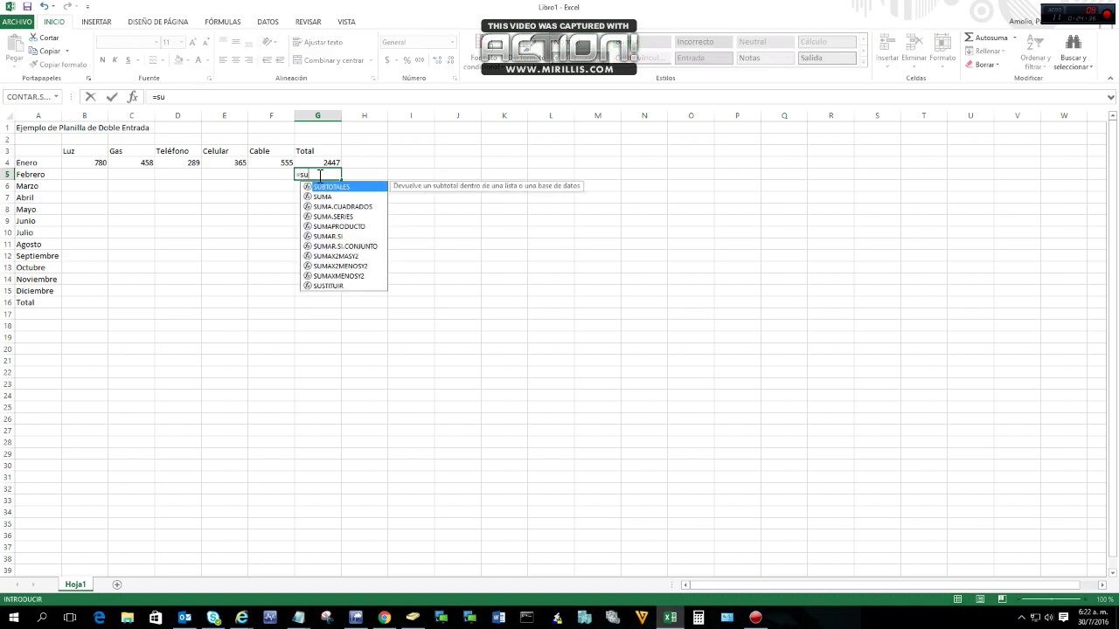
text(ma(b5)
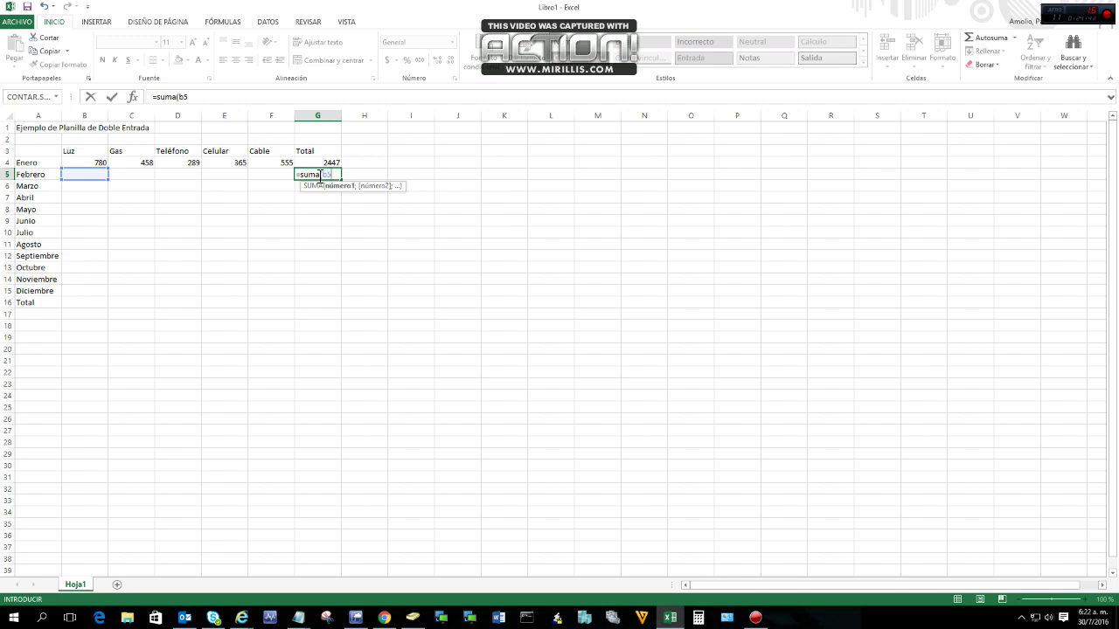
text(:f5)
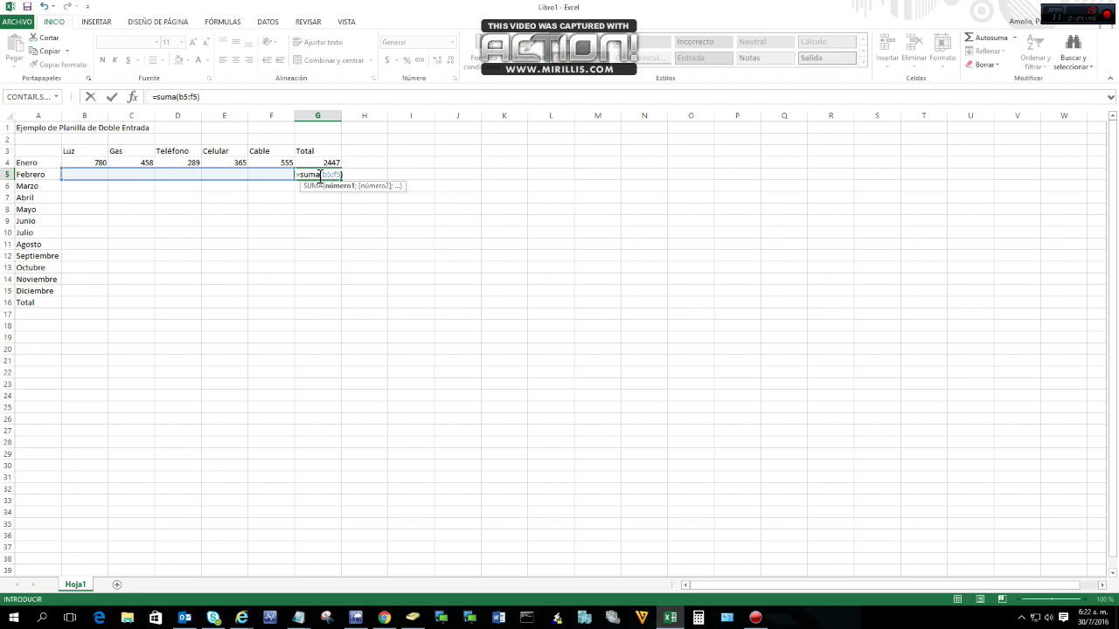
text())
key(Return)
Step: Enter the Febrero amounts 152 for Gas in C5 and 560 for Luz in B5
key(Left)
key(Left)
key(Left)
key(Left)
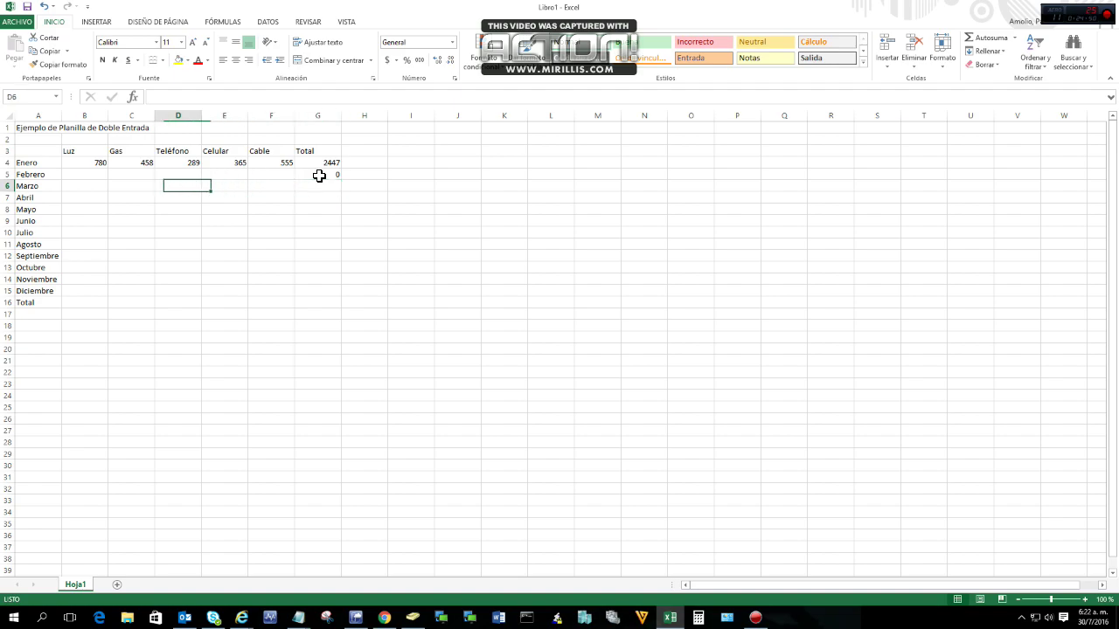
key(Up)
text(152)
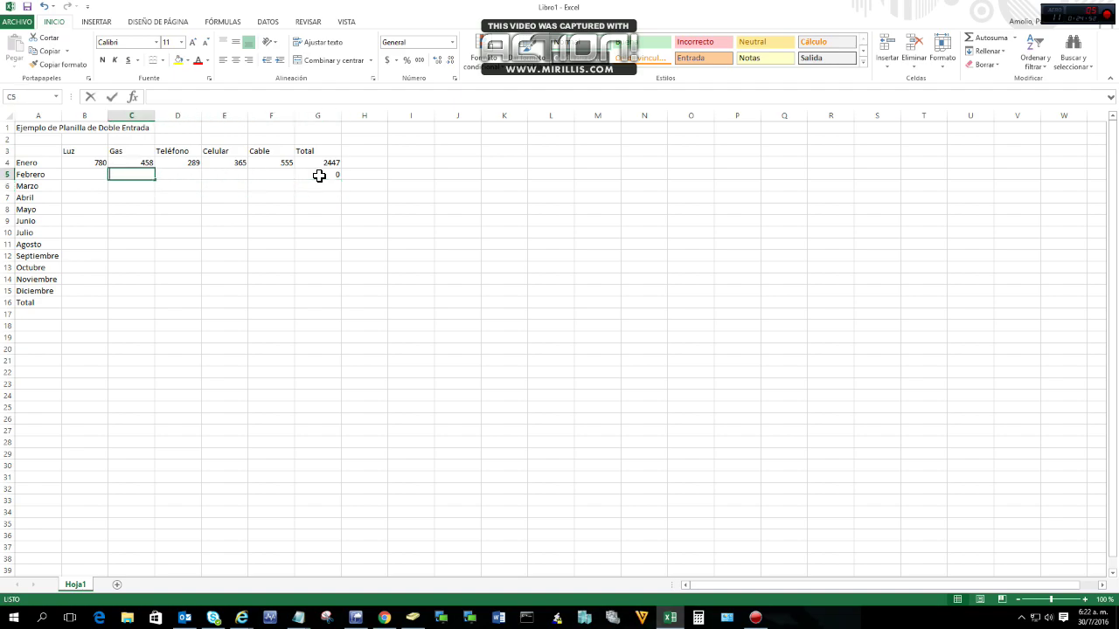
key(Return)
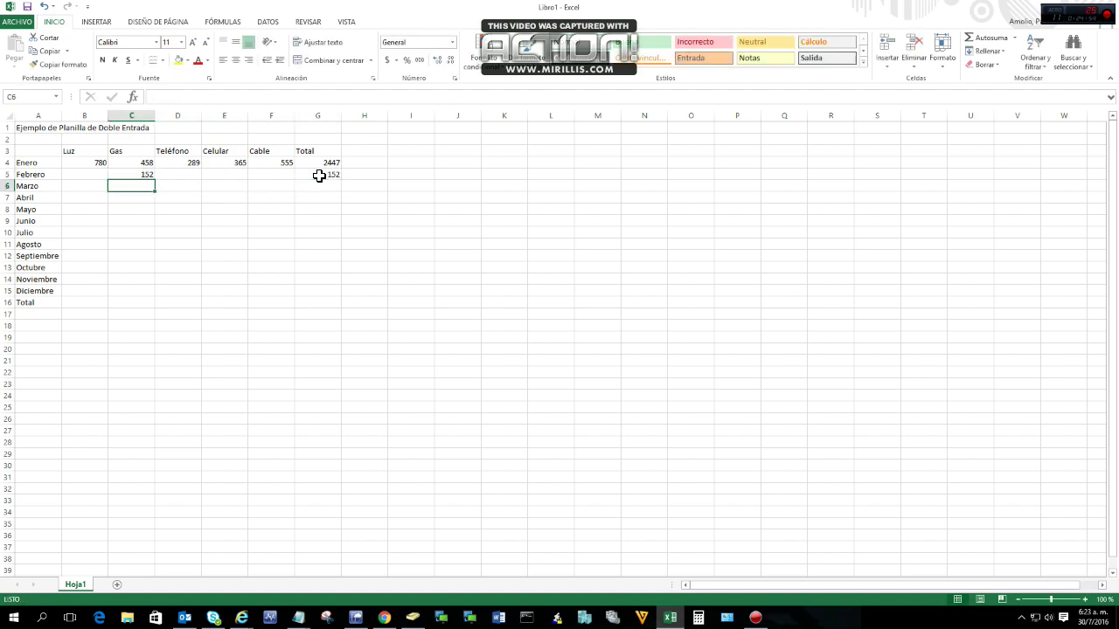
key(Left)
key(Up)
text(560)
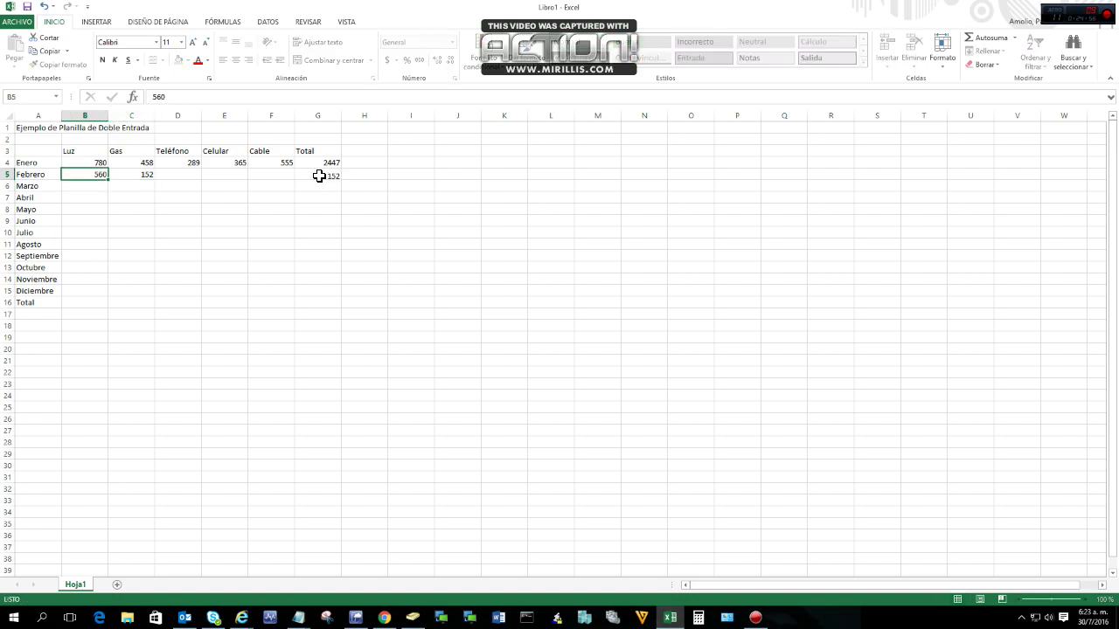
key(Return)
Step: Go over the Total column cells from Febrero down to Agosto and return to the Febrero total in G5
key(Right)
key(Right)
key(Right)
key(Right)
key(Right)
key(Right)
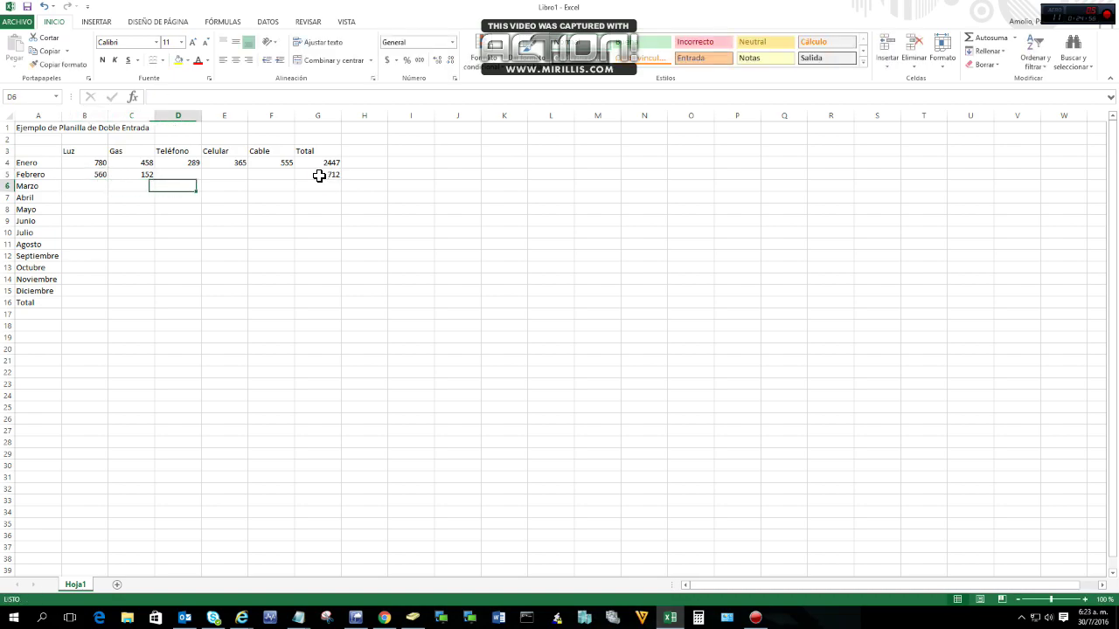
key(Up)
key(Left)
key(Down)
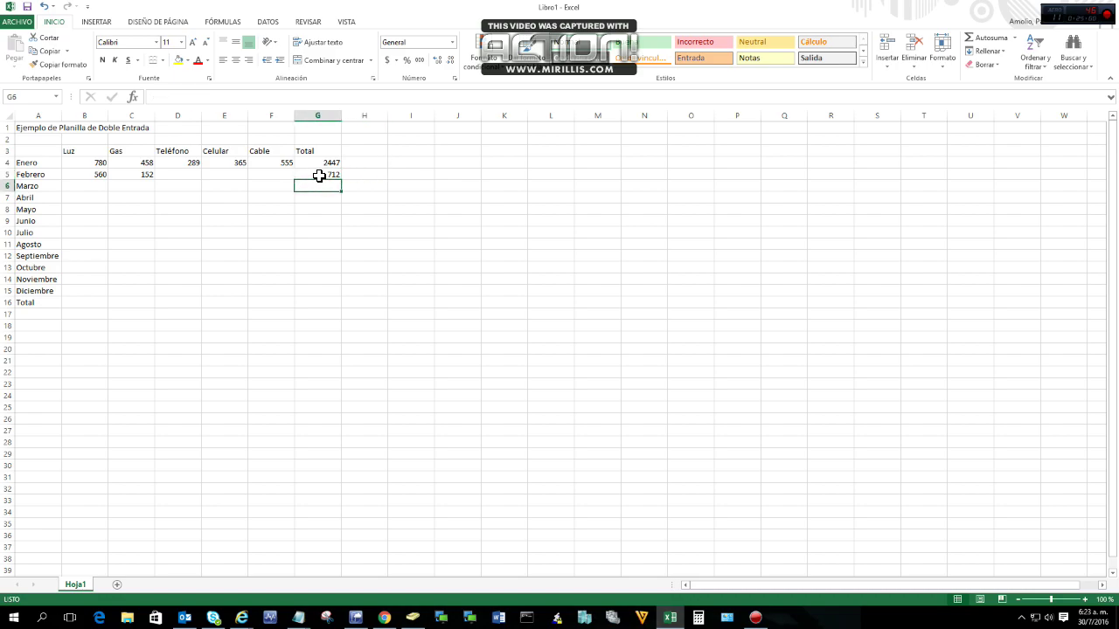
key(Up)
key(Down)
key(Down)
key(Down)
key(Down)
key(Down)
key(Down)
key(Down)
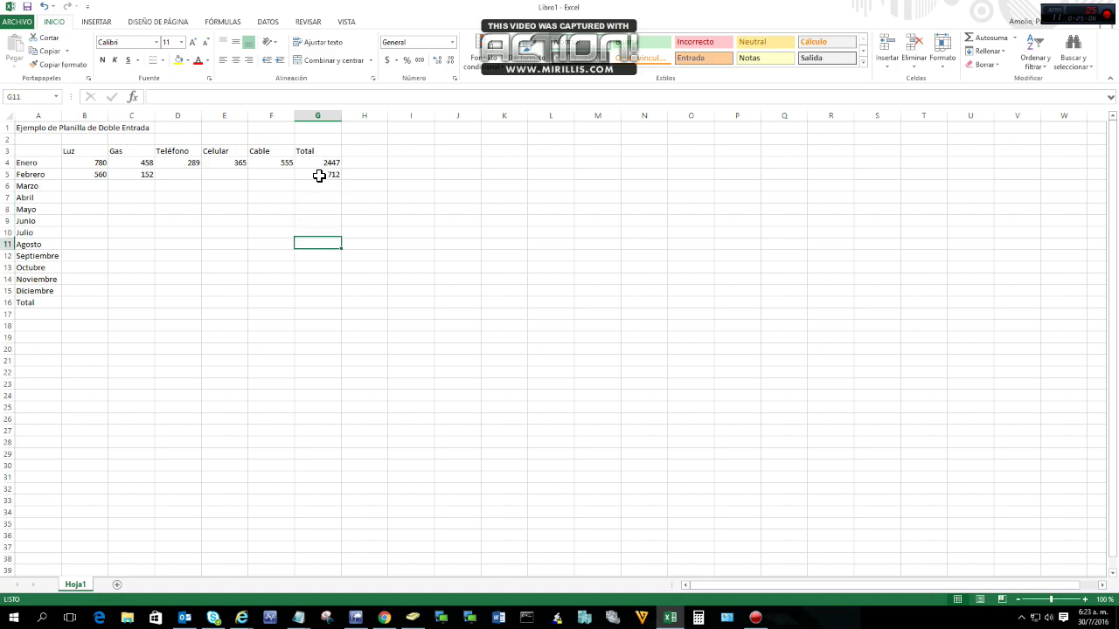
key(Up)
key(Up)
key(Up)
key(Up)
key(Up)
key(Up)
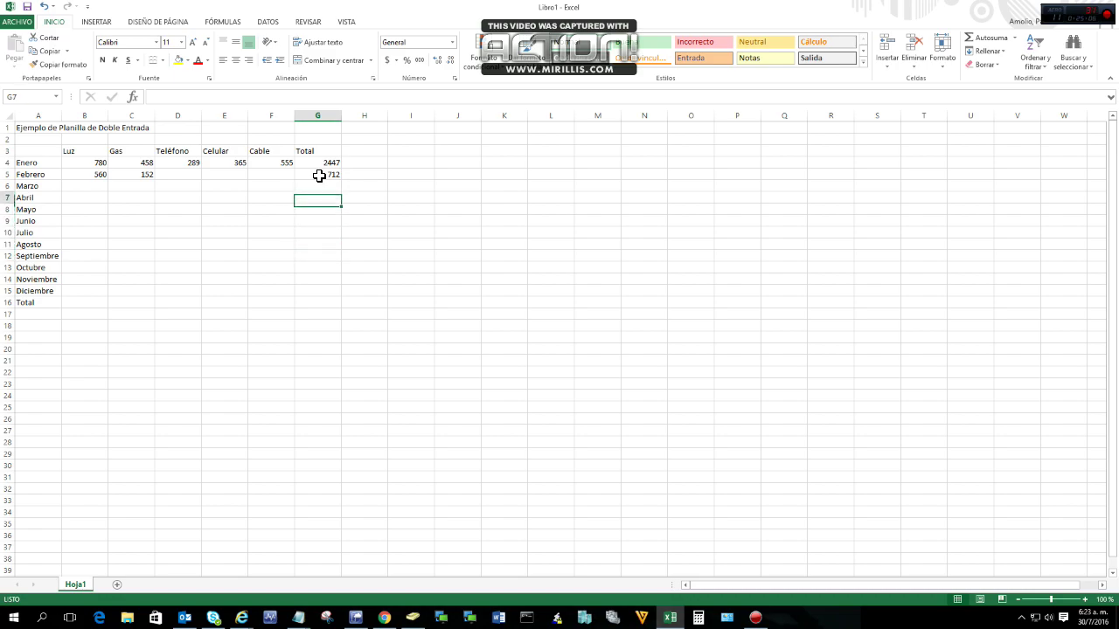
key(Up)
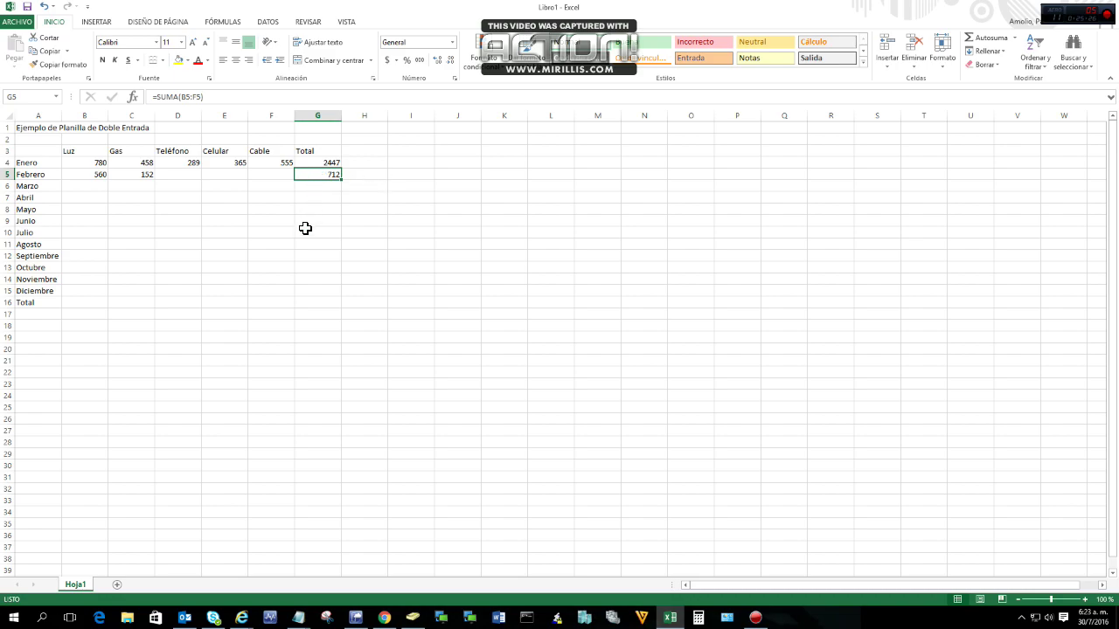
Step: Delete the Febrero total in G5 and fill the Enero total formula from G4 down through G15
key(Delete)
key(Up)
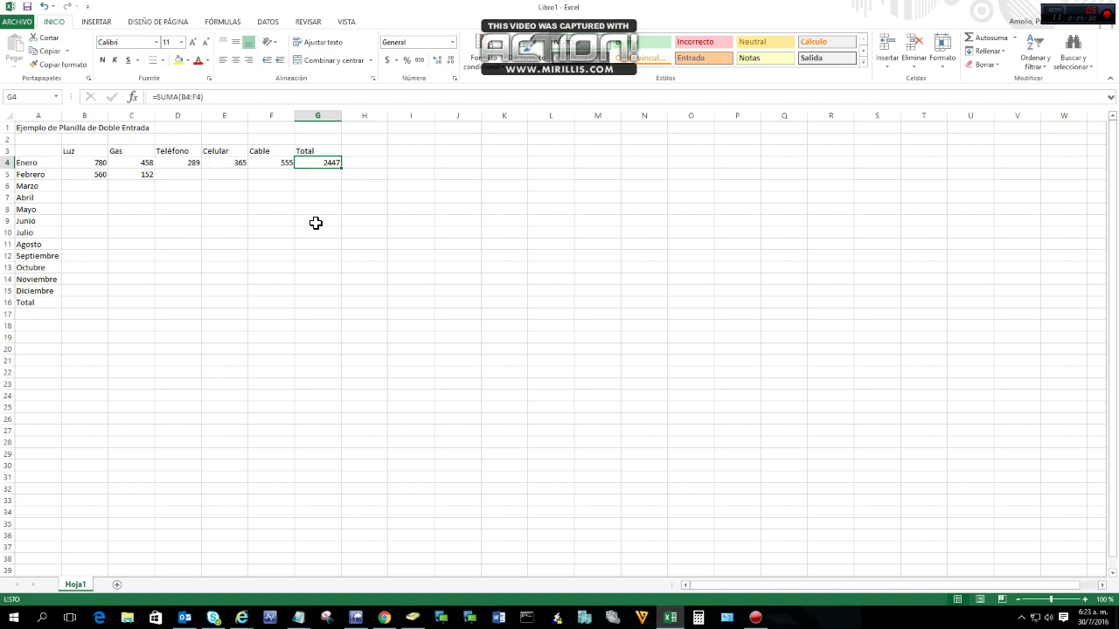
drag(343, 170, 332, 299)
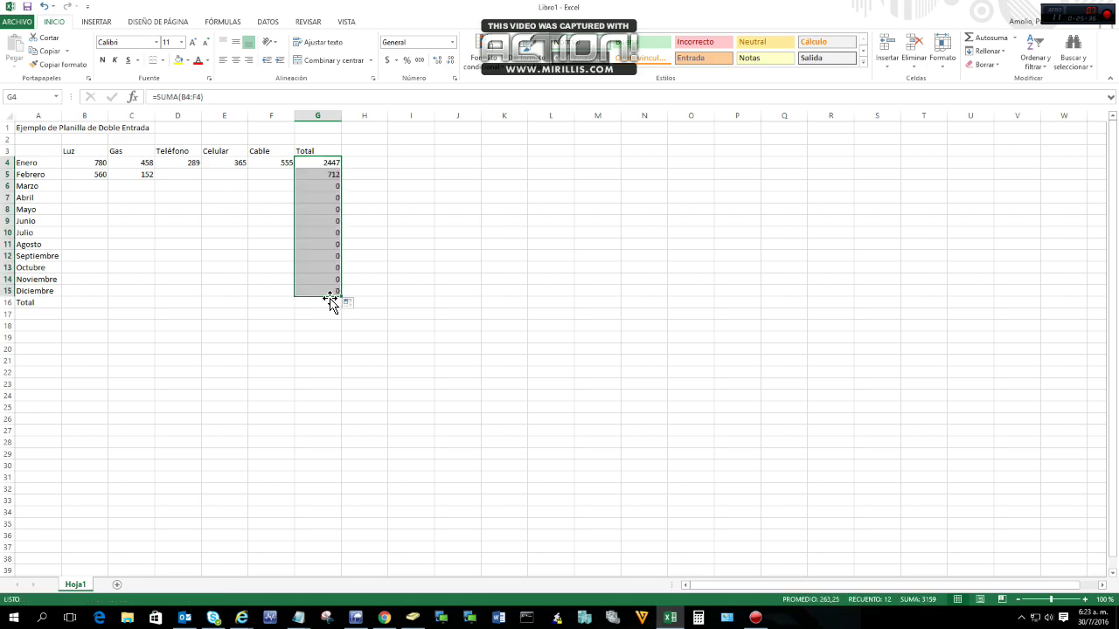
Step: Check the row references of the total formulas in the Total column from G4 to G8
click(321, 165)
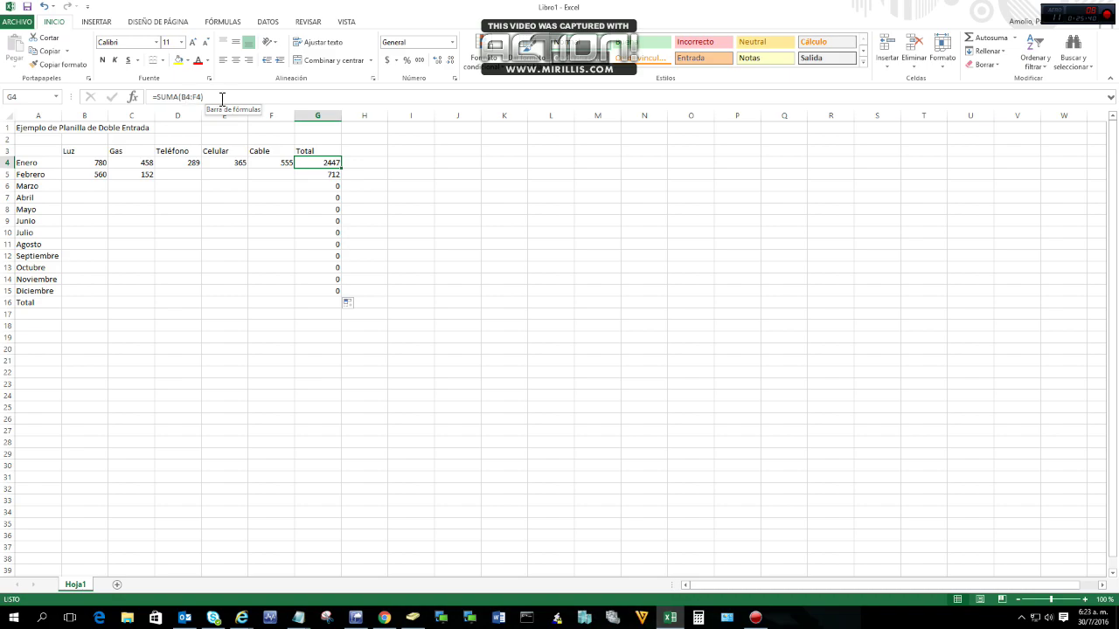
key(Down)
key(Down)
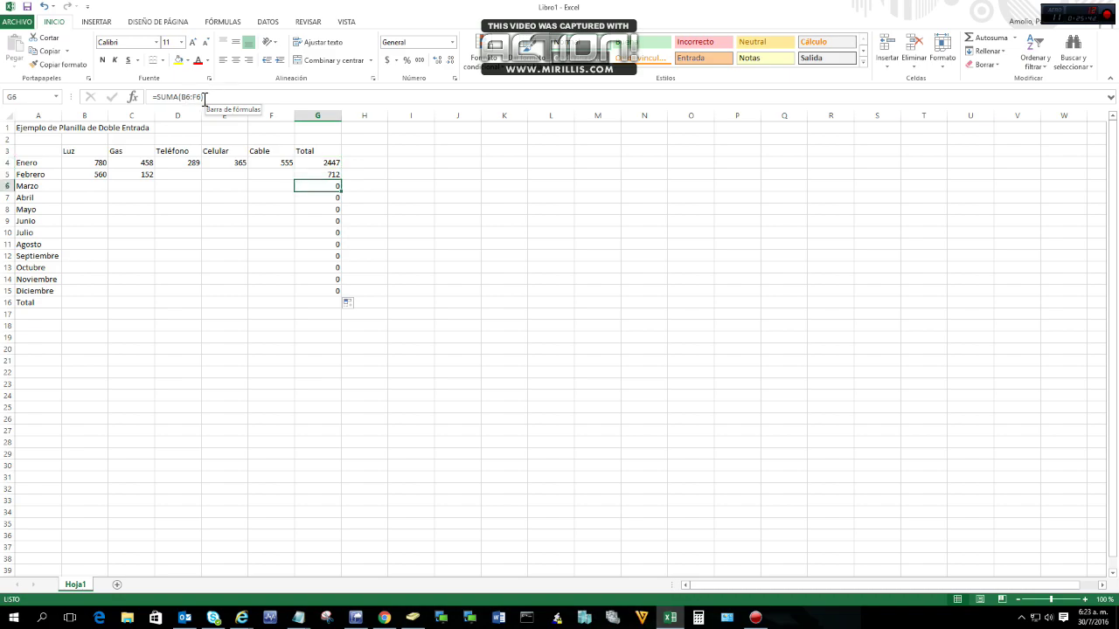
key(Down)
key(Down)
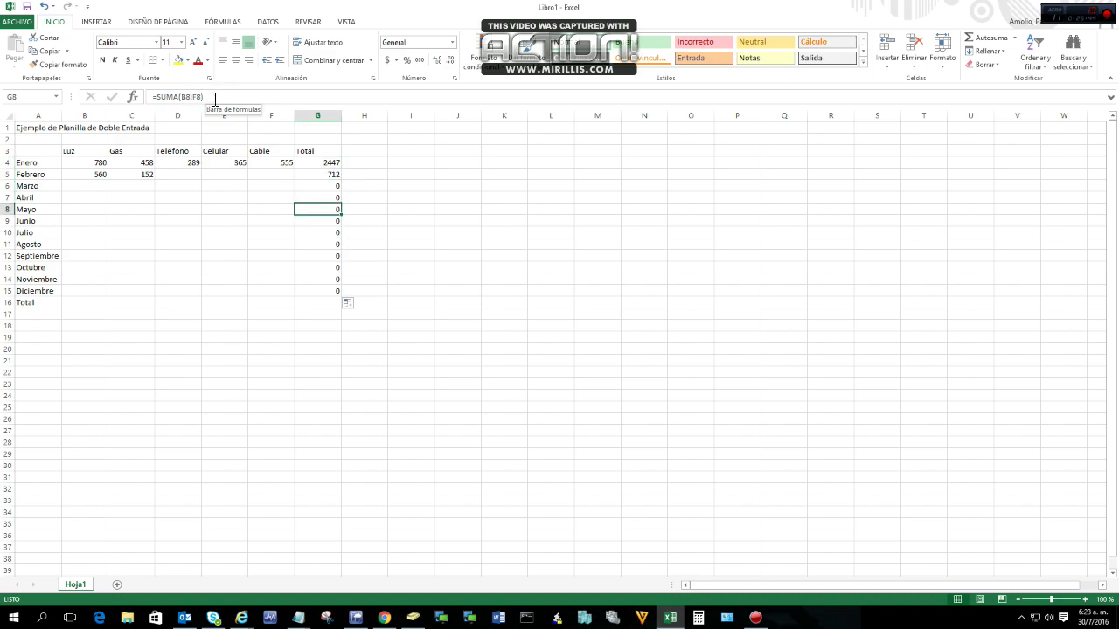
Step: Check the row references of the total formulas in the Total column from G9 down to G13
key(Down)
key(Down)
key(Down)
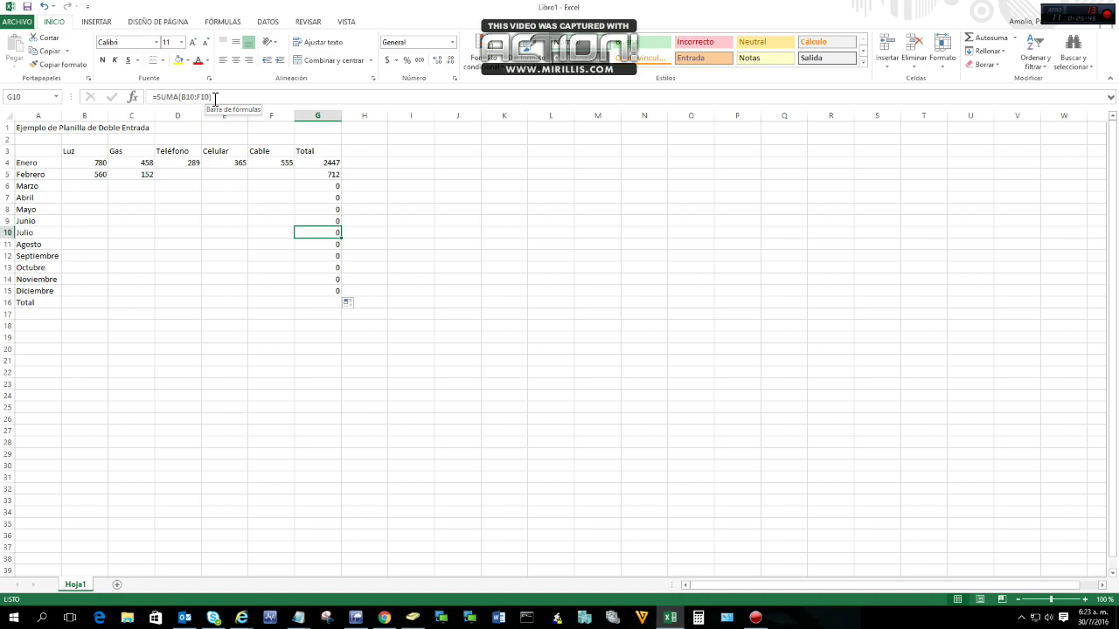
key(Down)
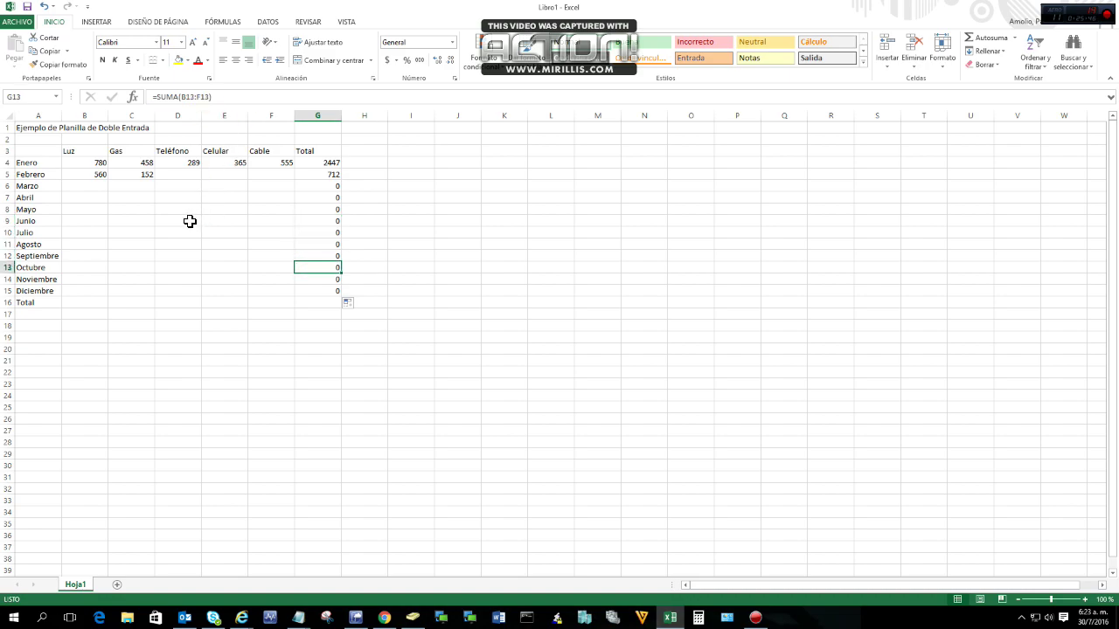
Step: Enter the Junio amounts 456 for Teléfono in D9 and 458 for Gas in C9
click(189, 220)
text(456)
key(Return)
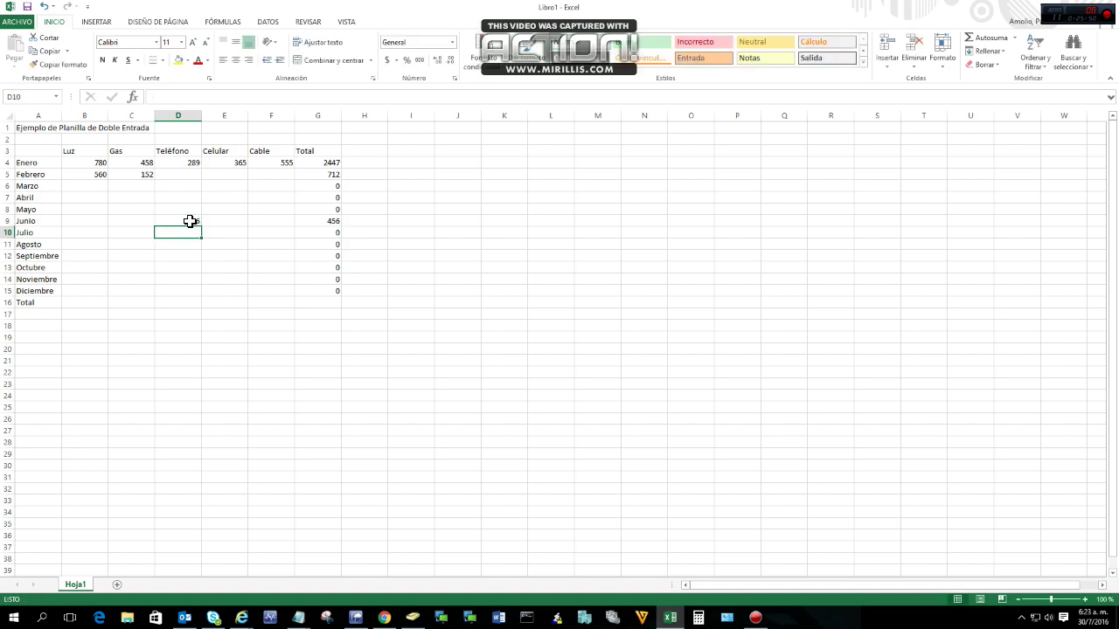
click(133, 223)
text(458)
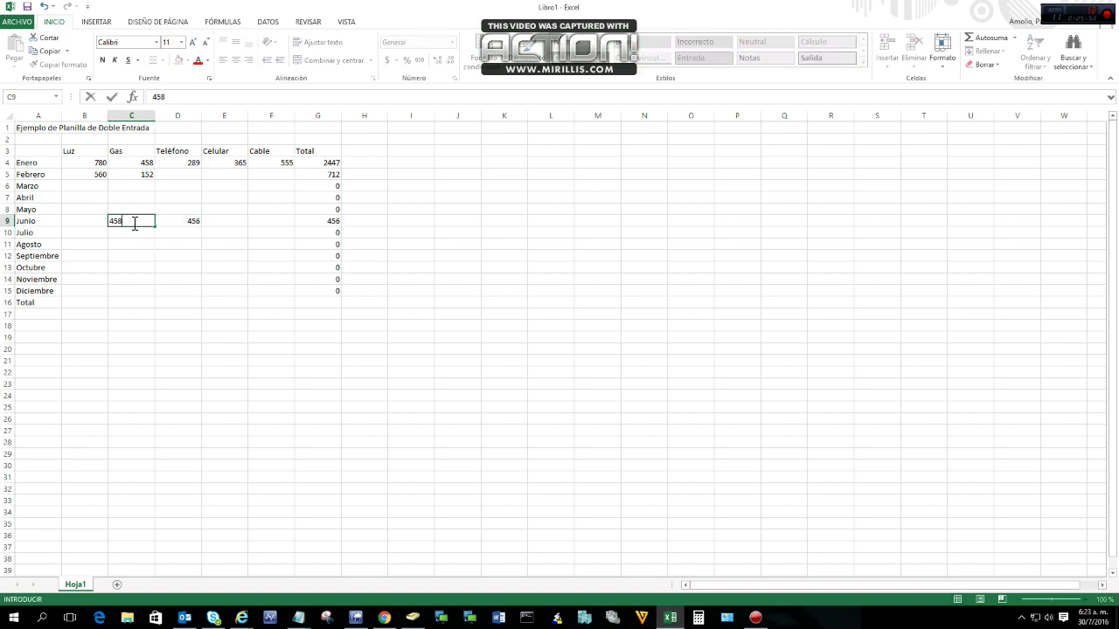
key(Return)
Step: Enter Gas amounts 236 for Julio in C10 and 897 for Agosto in C11, plus 555 for Agosto Cable in F11
text(236)
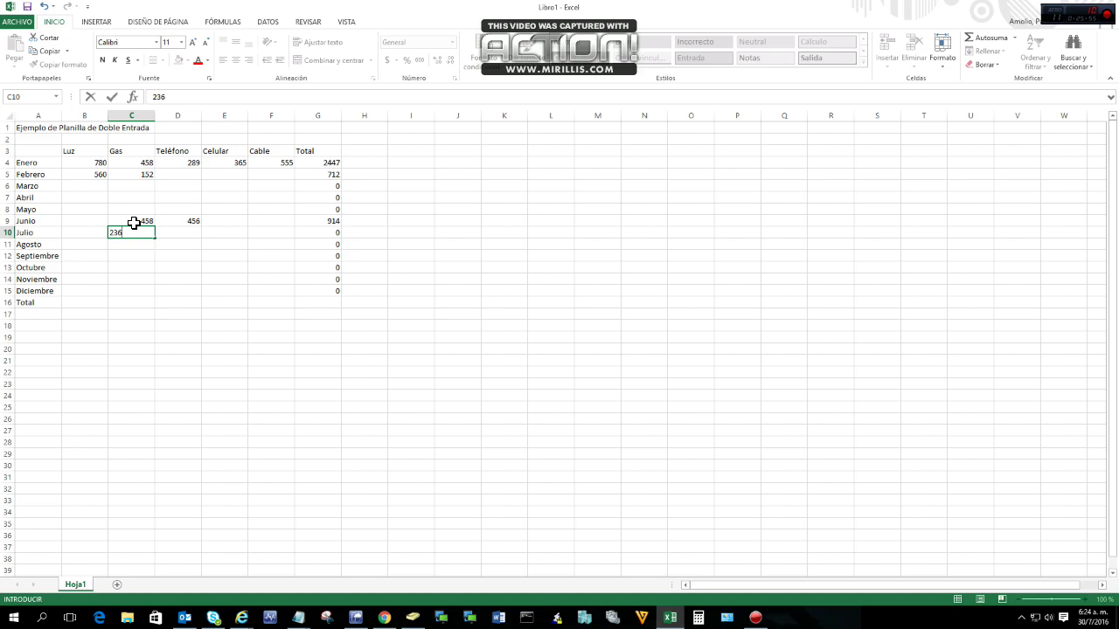
key(Return)
text(0)
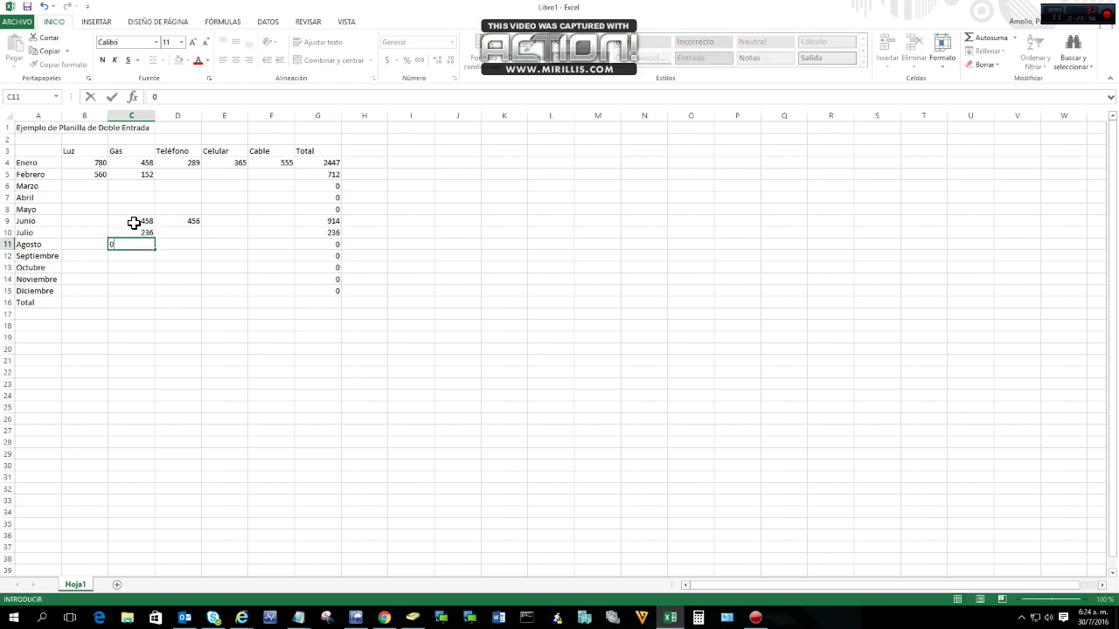
key(BackSpace)
text(897)
key(Tab)
key(Tab)
key(Tab)
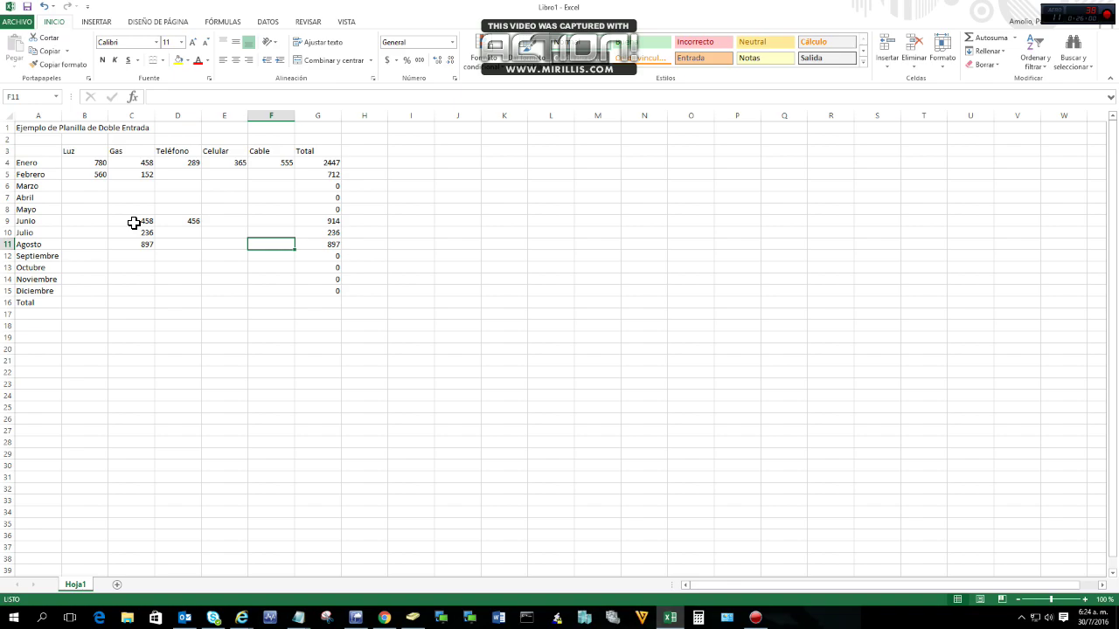
text(555)
key(Return)
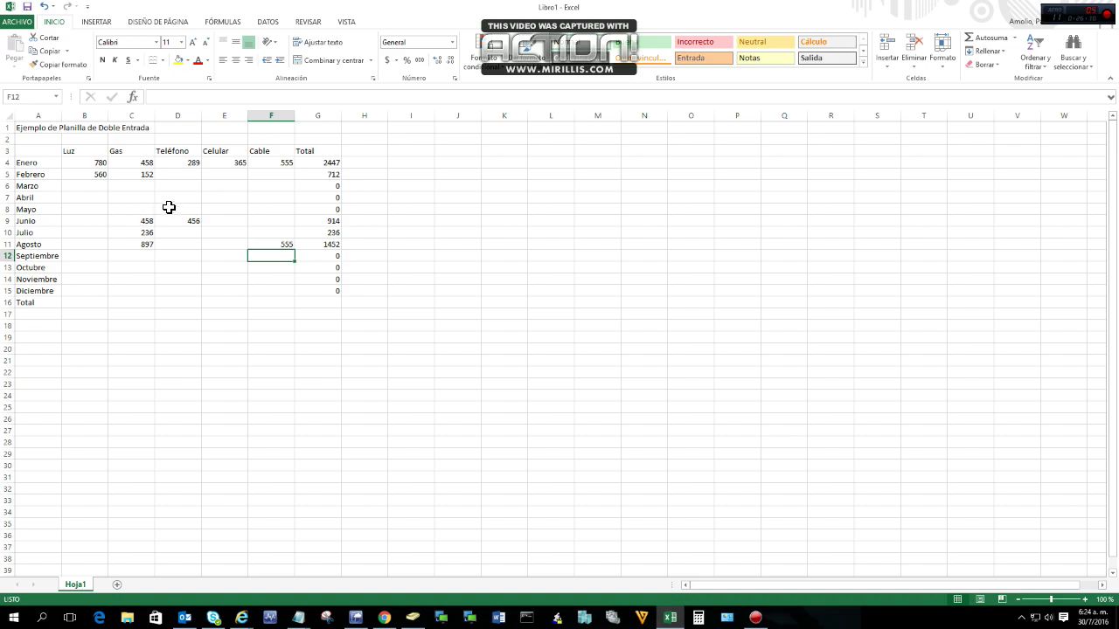
Step: Total the Luz column in B16 with the formula =SUMA(B4:B15)
click(317, 163)
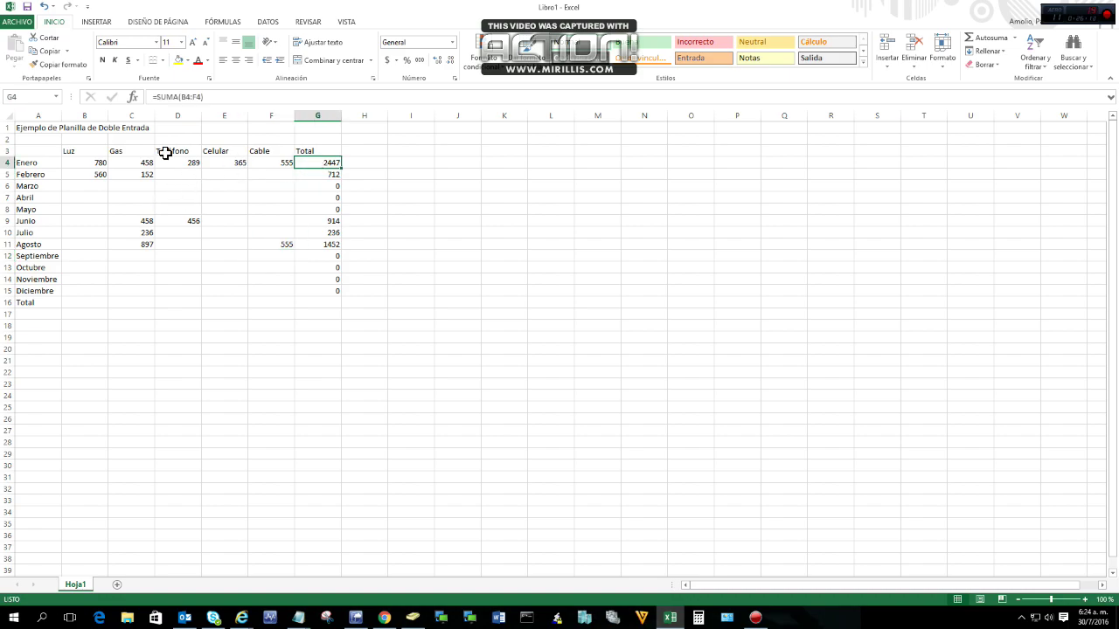
click(81, 304)
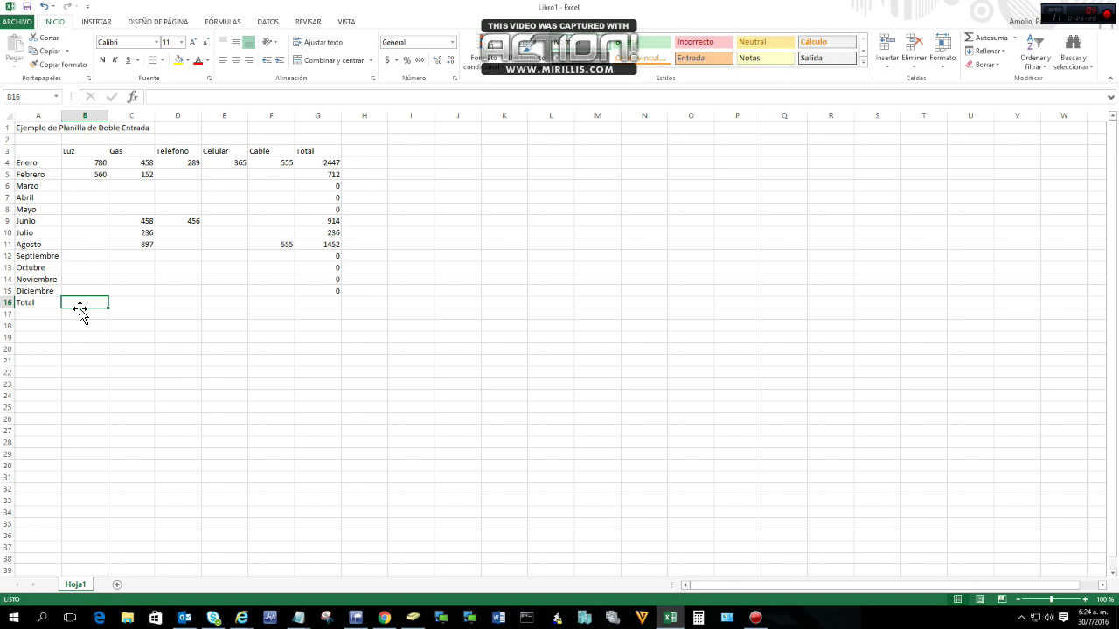
text(=suma)
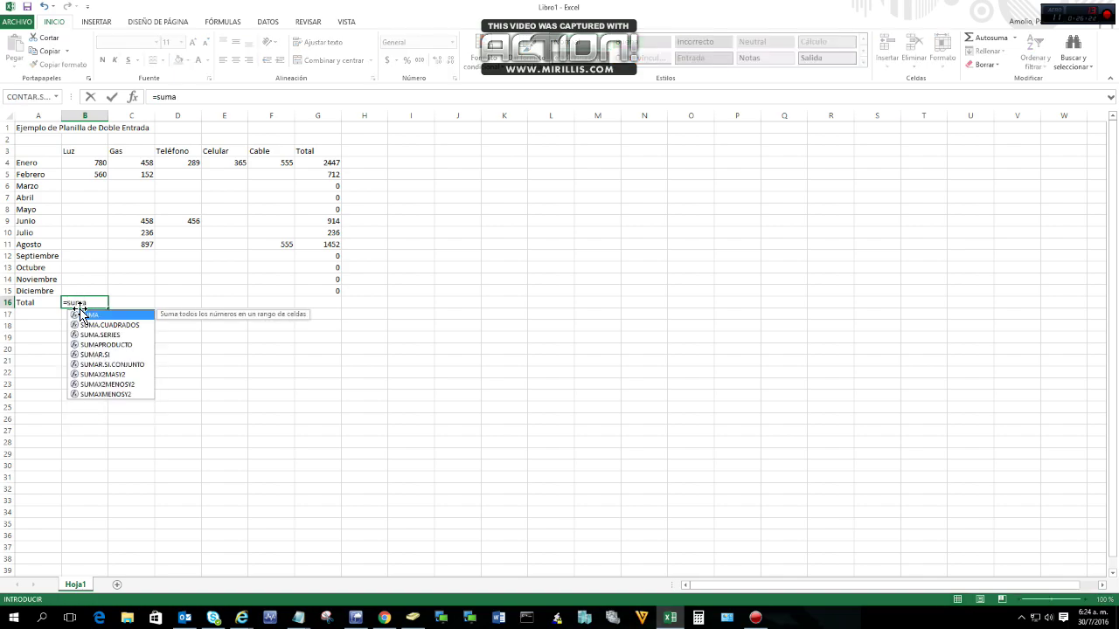
text(()
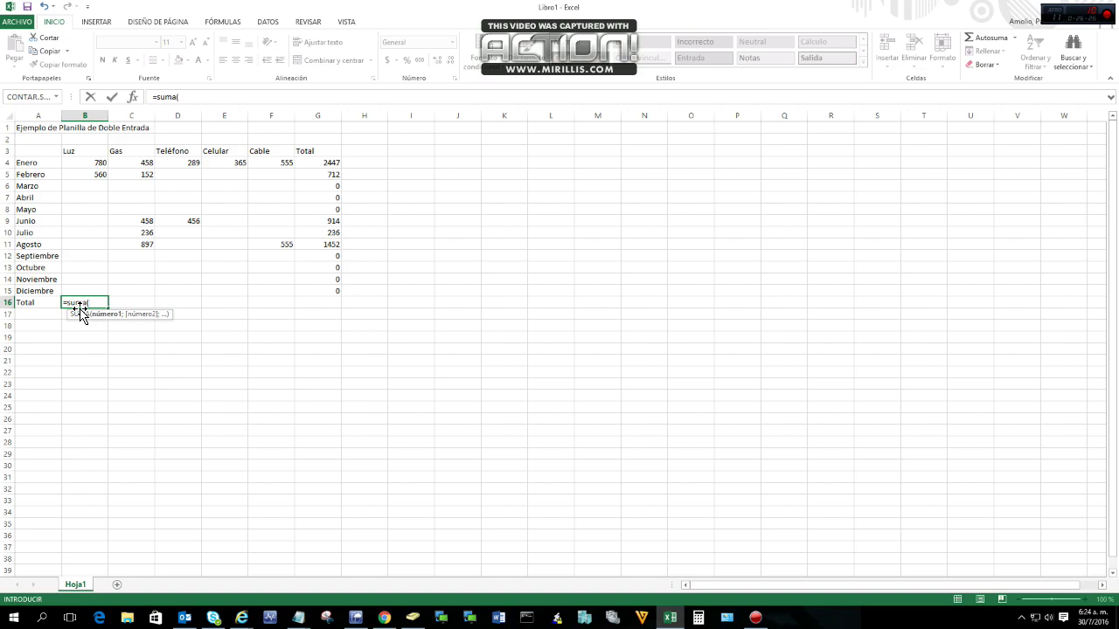
text(b4)
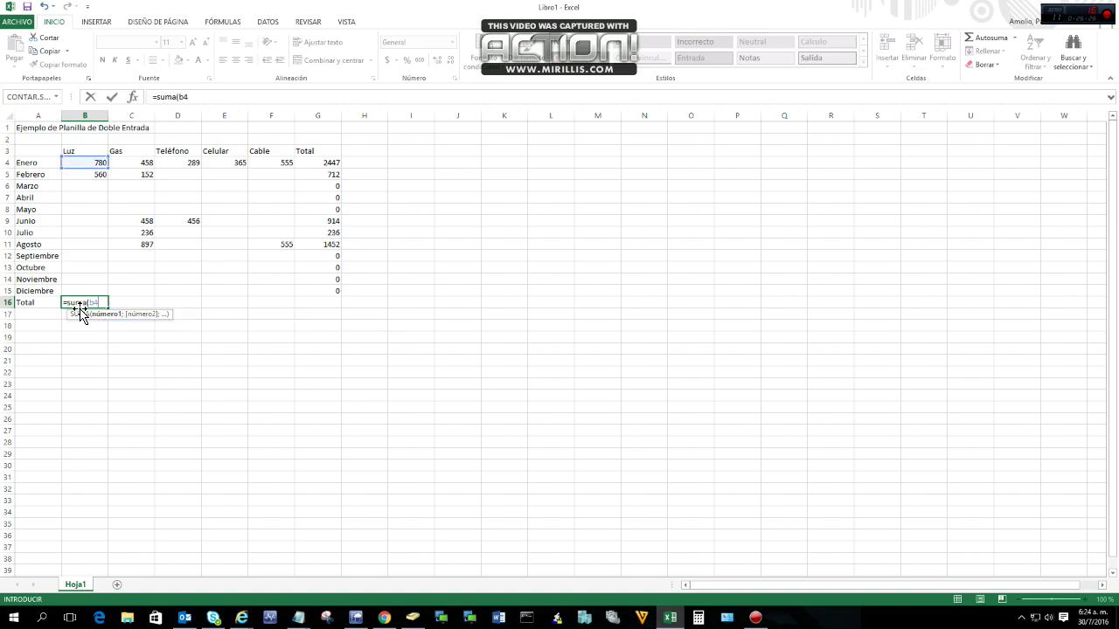
text(:b15)
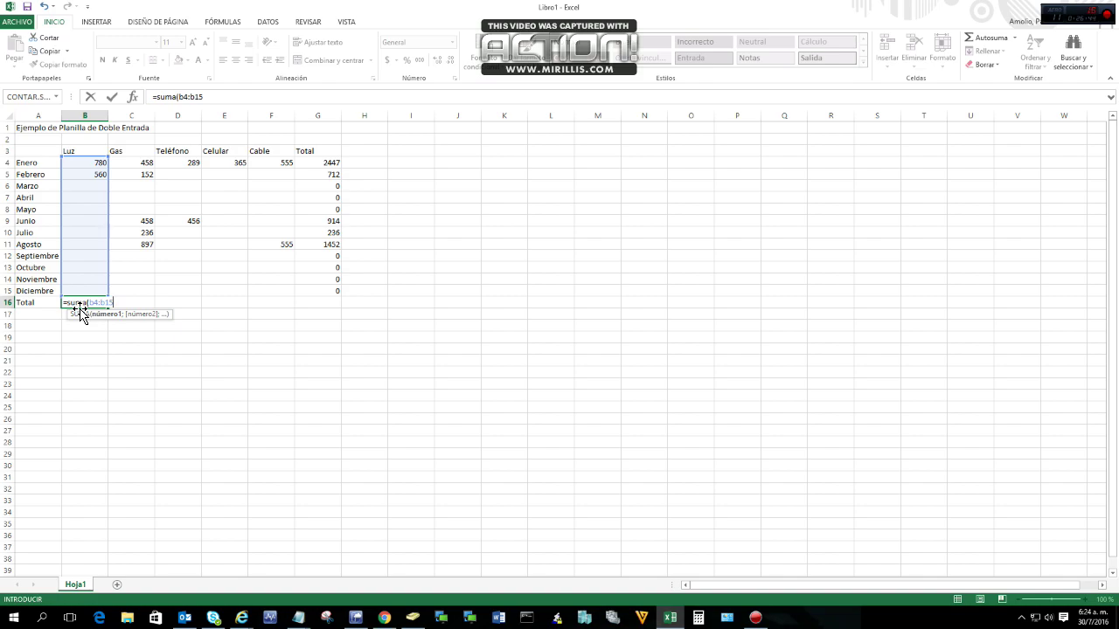
key(Return)
key(Up)
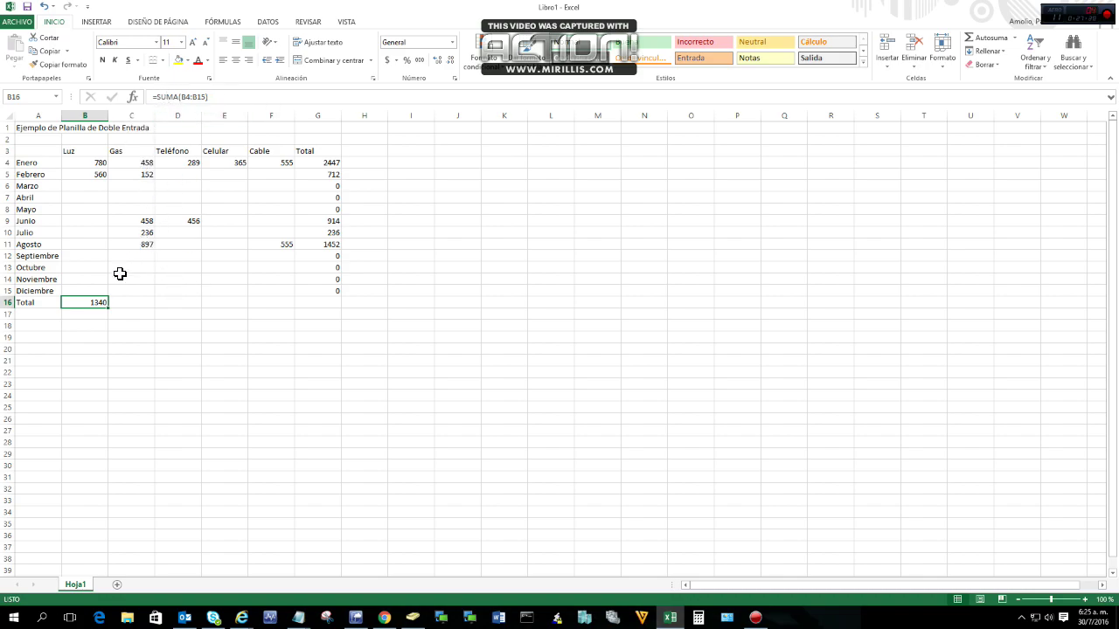
Step: Fill the Luz total formula from B16 across through G16 and check the column references of the copied formulas
drag(111, 310, 336, 304)
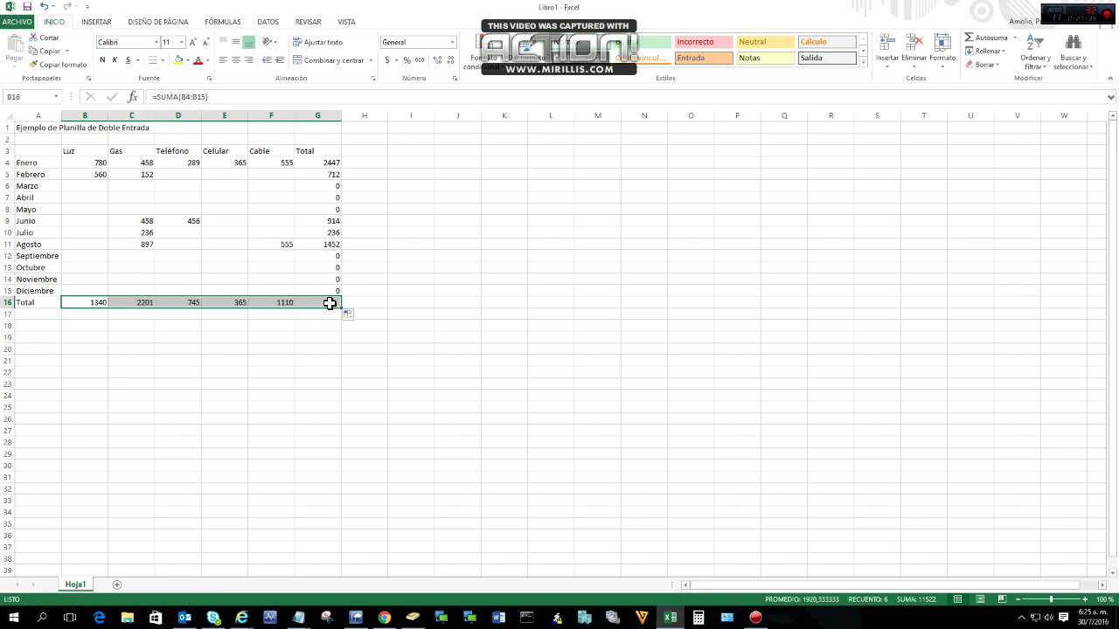
click(141, 303)
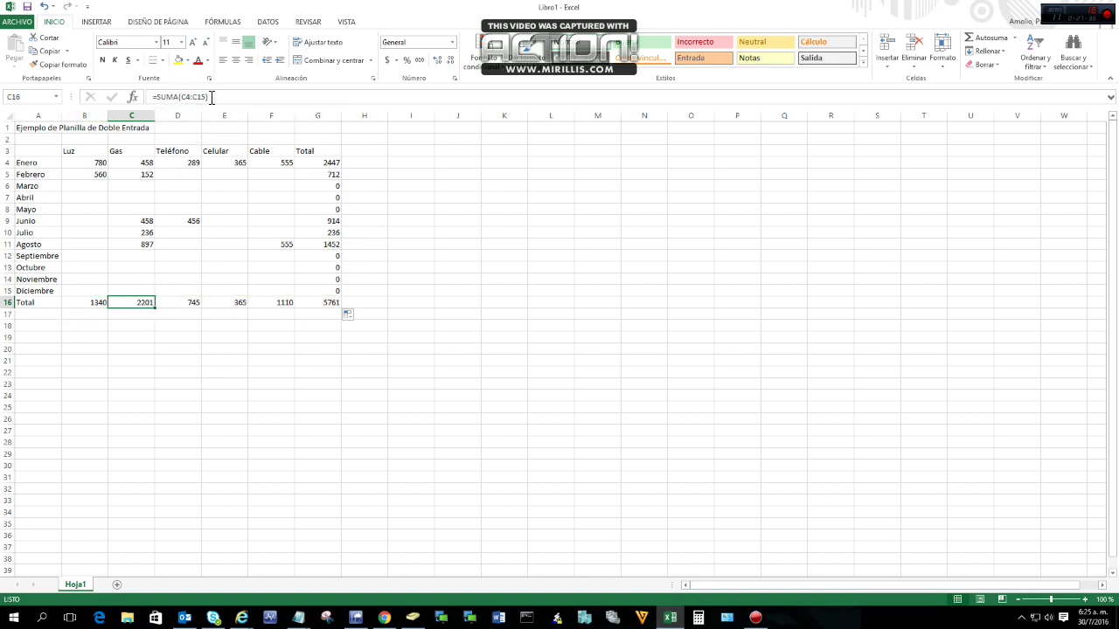
key(Right)
key(Right)
key(Right)
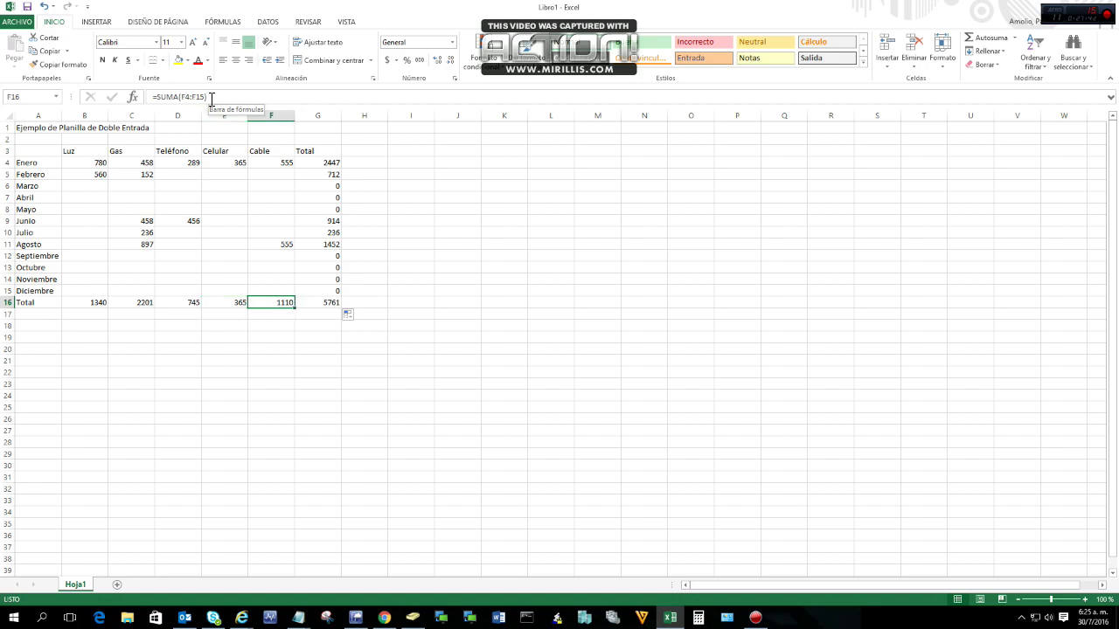
key(Right)
click(268, 361)
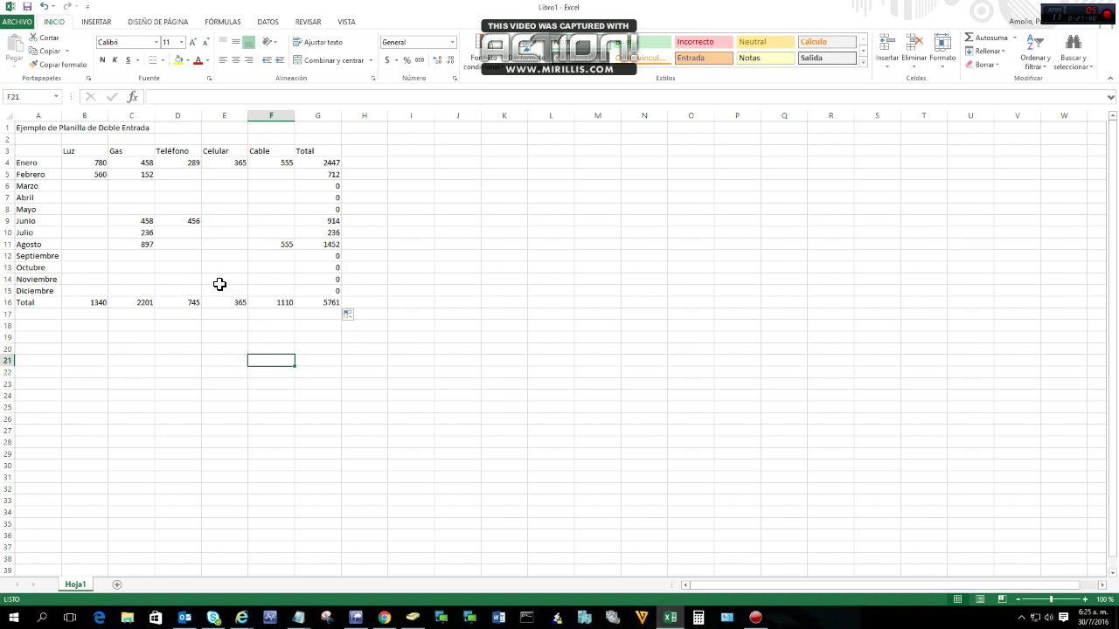
Step: Delete all monthly expense amounts in B4:F15, keeping the formulas in the Total column and Total row
click(90, 163)
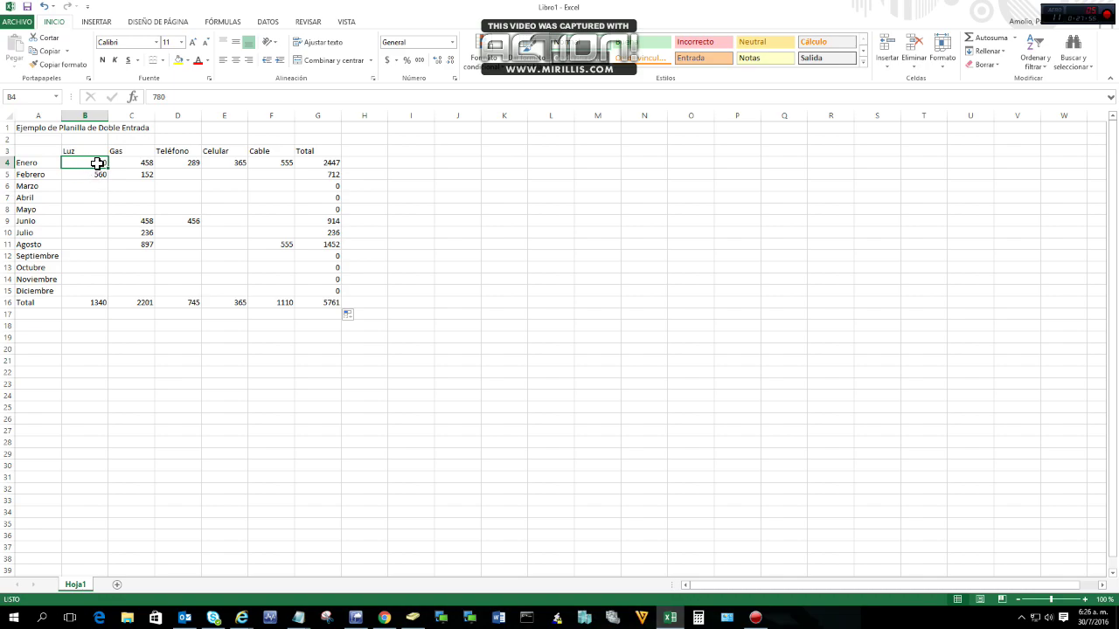
drag(99, 164, 274, 289)
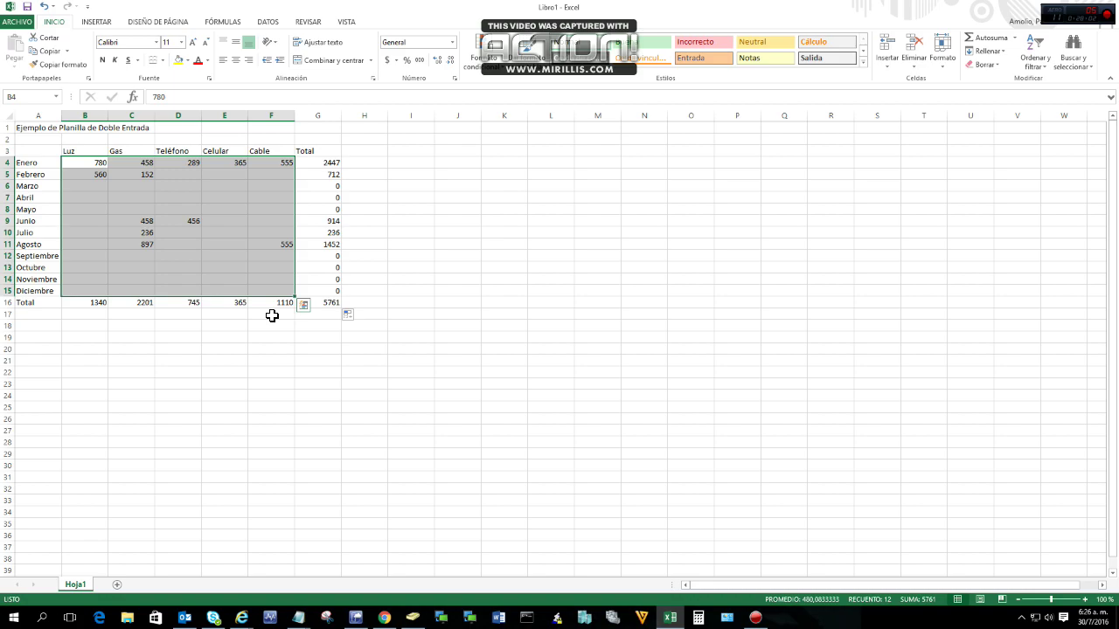
key(Delete)
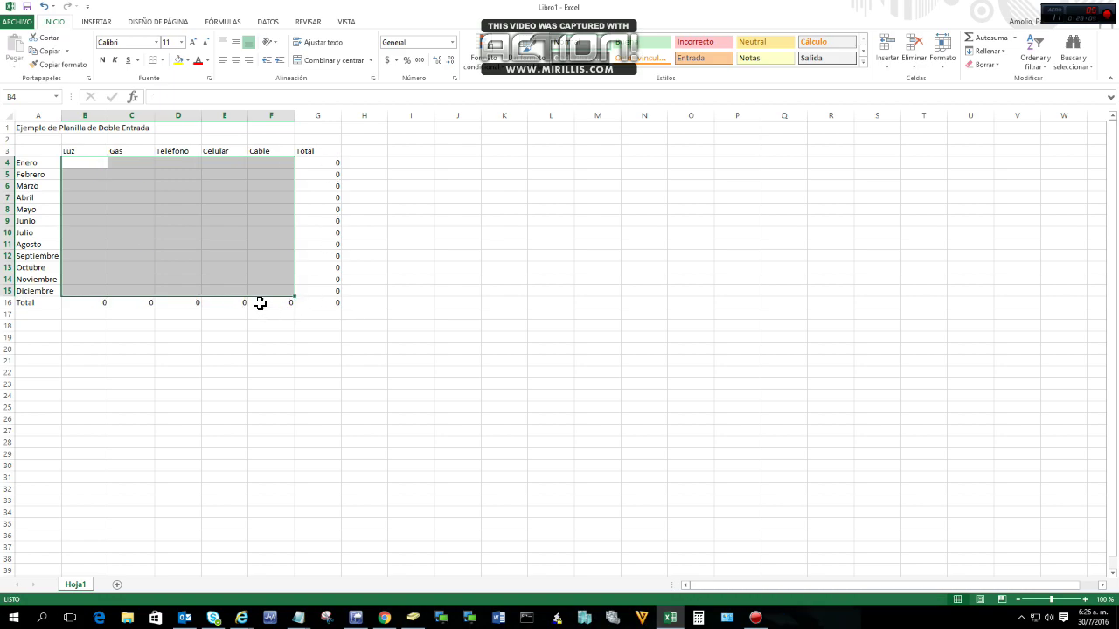
Step: Examine the data entry range B4:F15 and the SUMA formulas in the Total column and the Total row
click(96, 166)
click(319, 208)
click(320, 257)
click(271, 302)
click(137, 303)
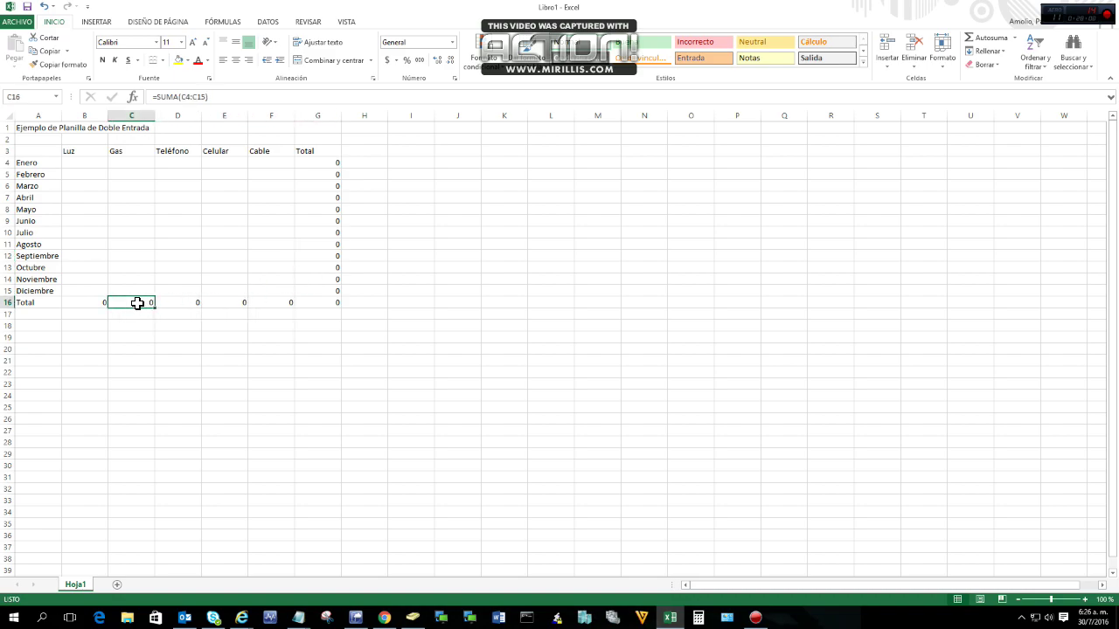
click(182, 222)
drag(82, 163, 286, 287)
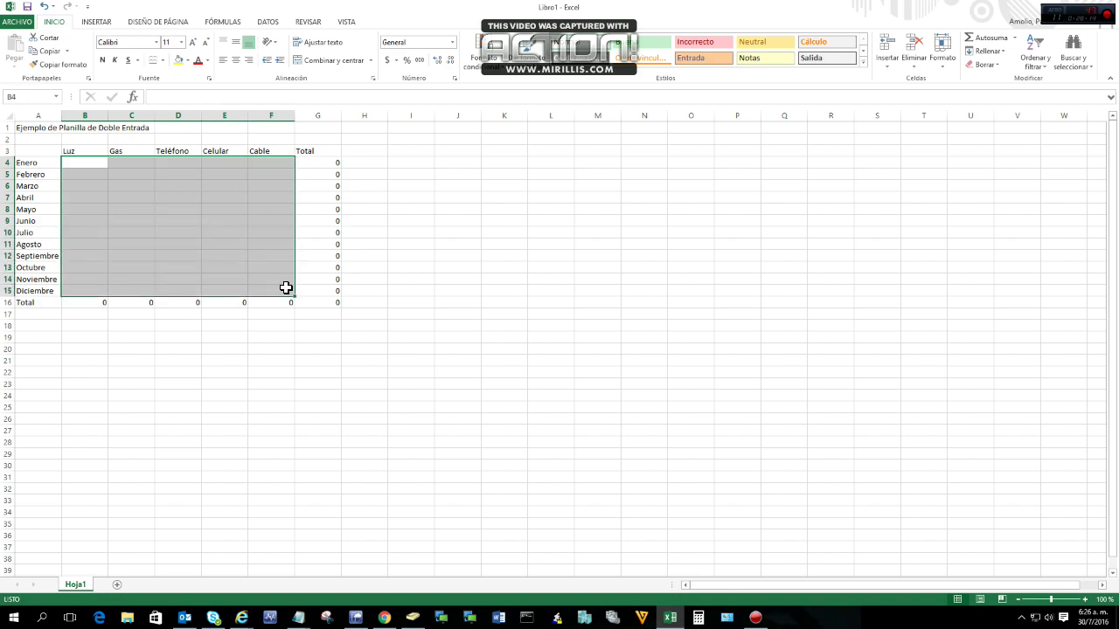
click(327, 165)
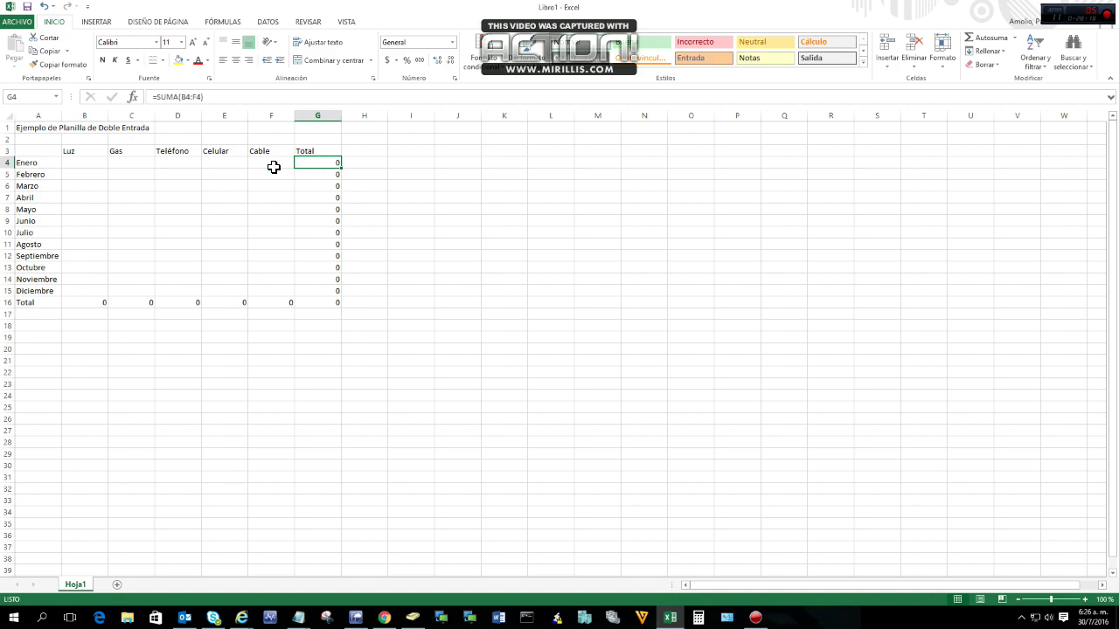
drag(85, 162, 260, 292)
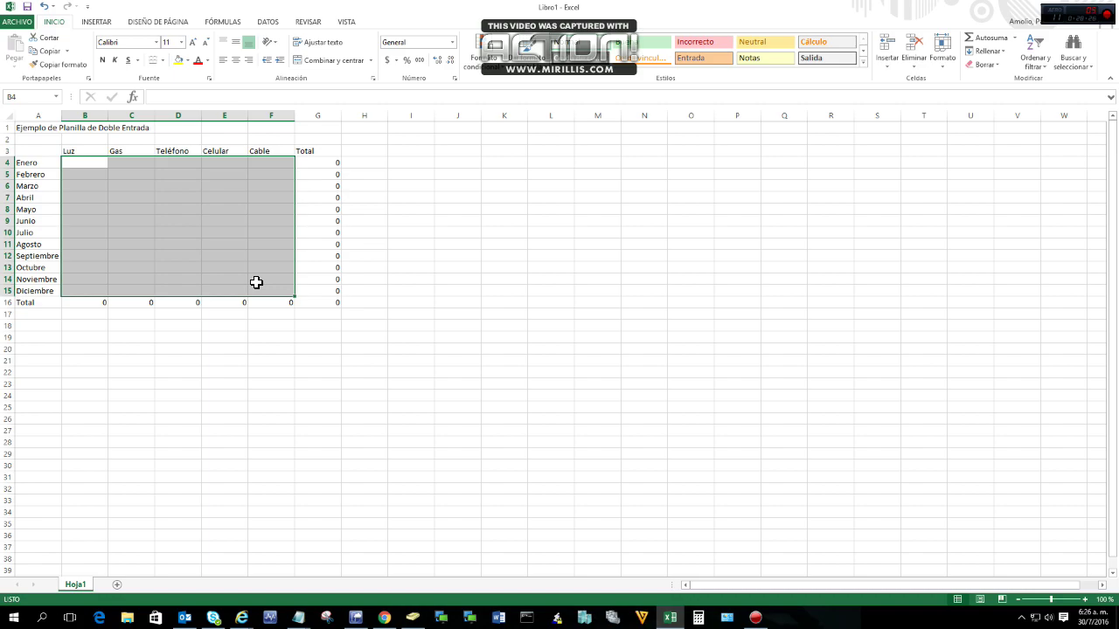
click(87, 169)
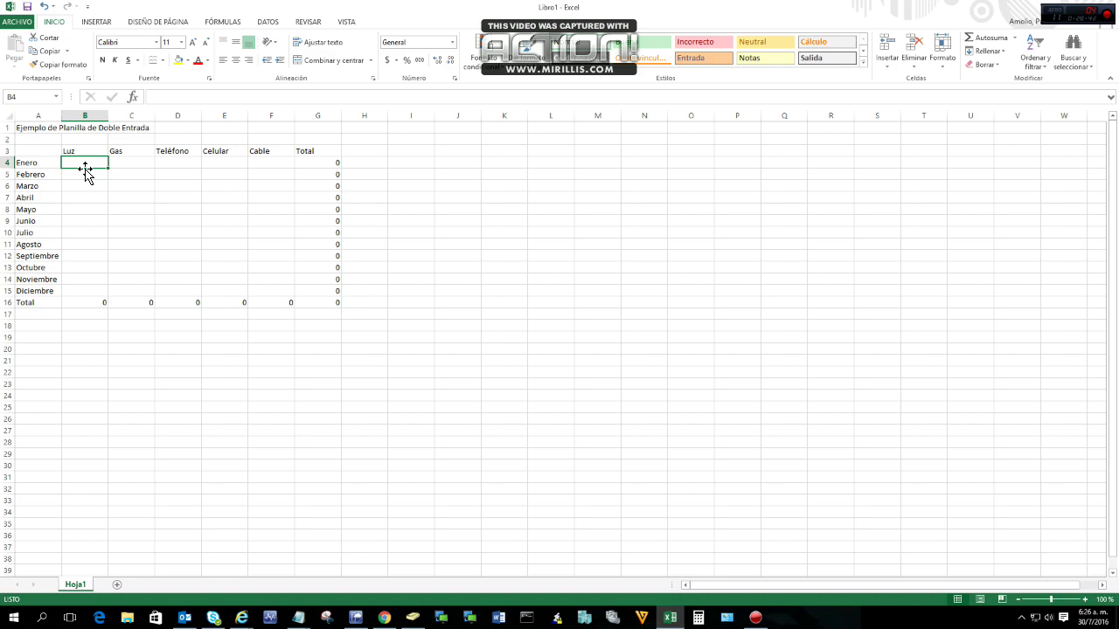
click(313, 163)
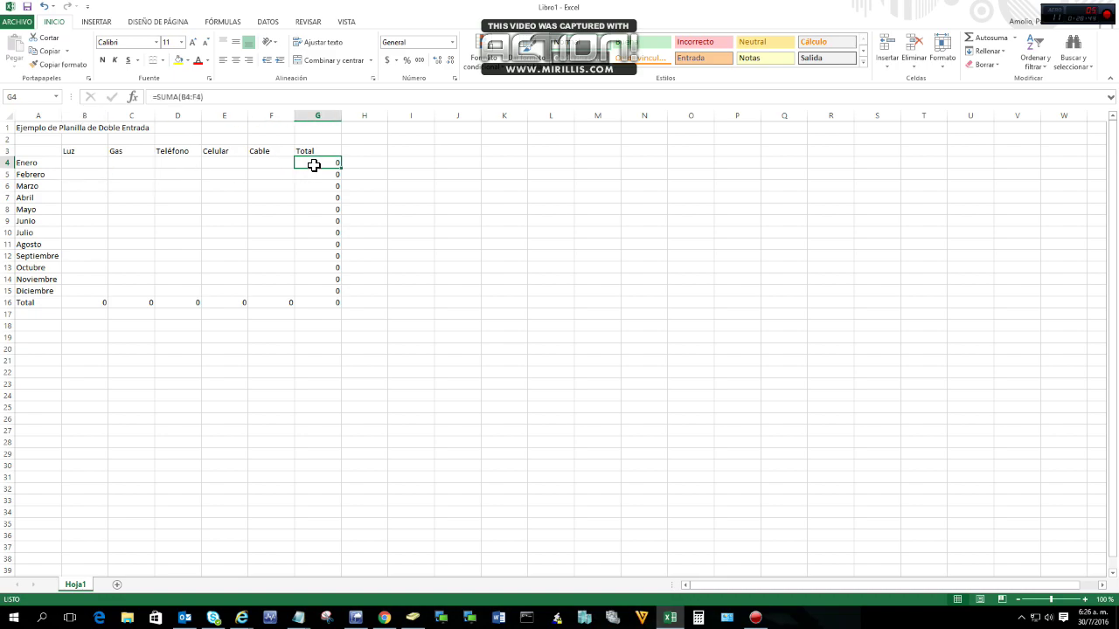
click(86, 303)
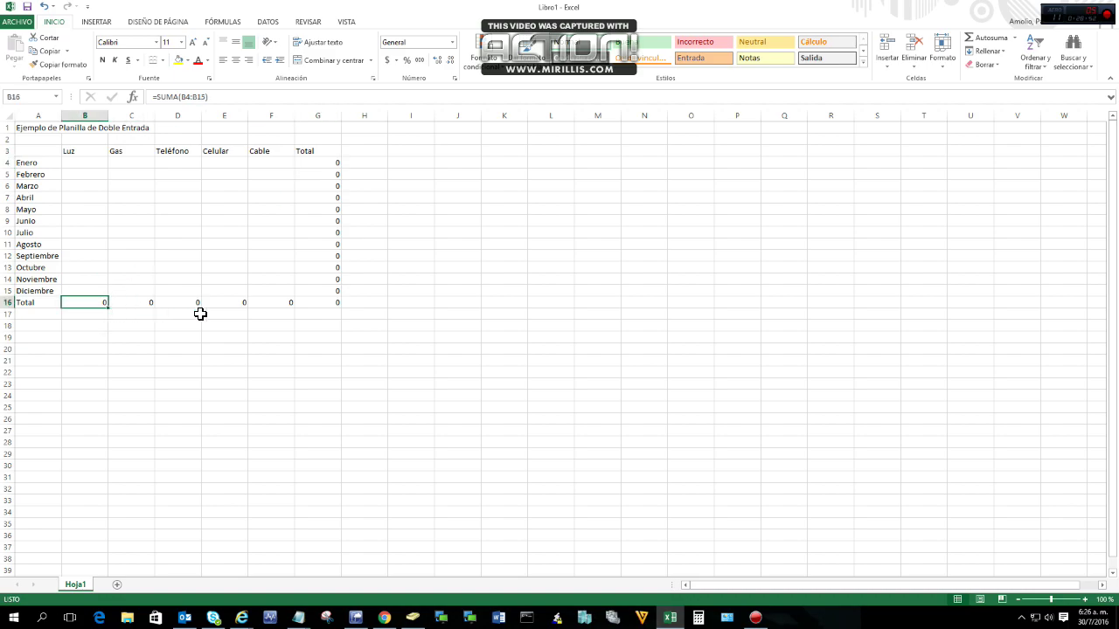
click(136, 198)
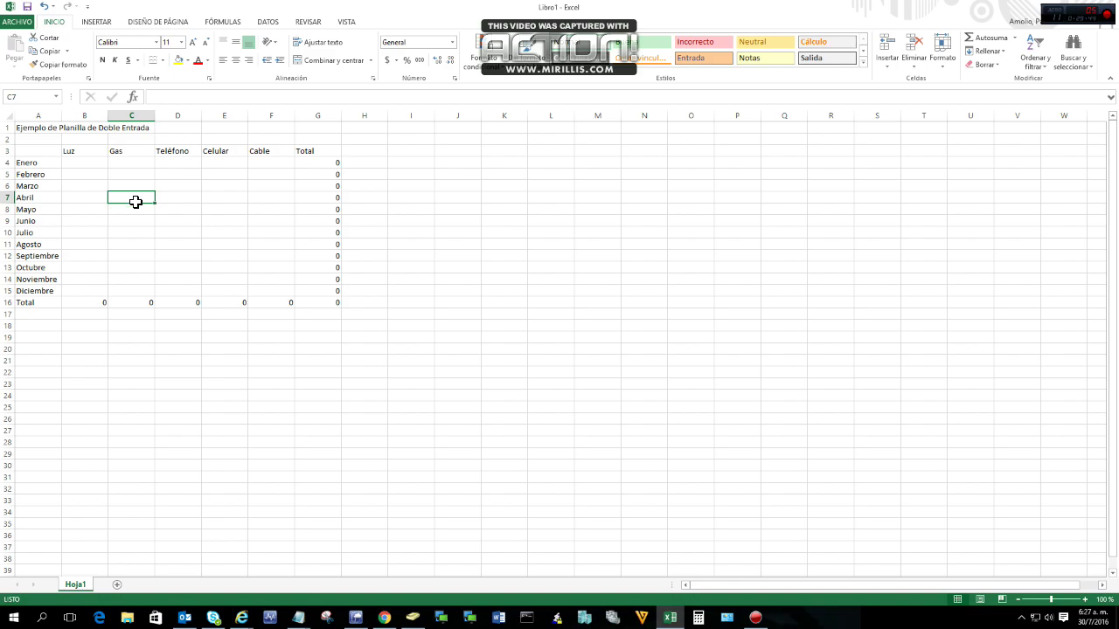
Step: Save the workbook on the computer in the CURSO EXCEL folder under the name Doble Entrada
click(17, 22)
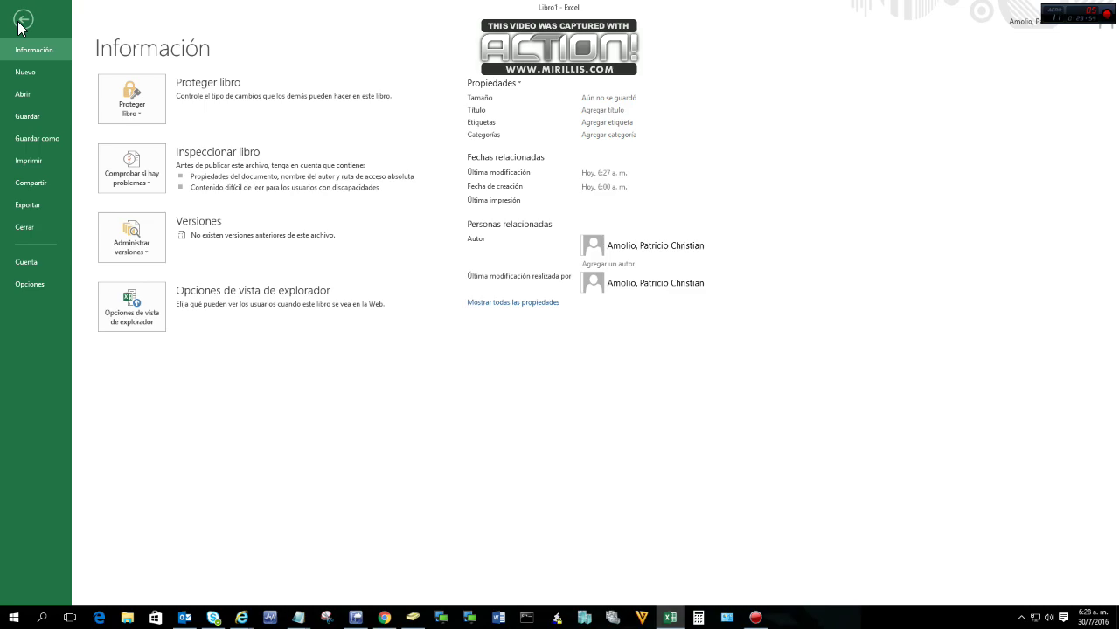
click(31, 137)
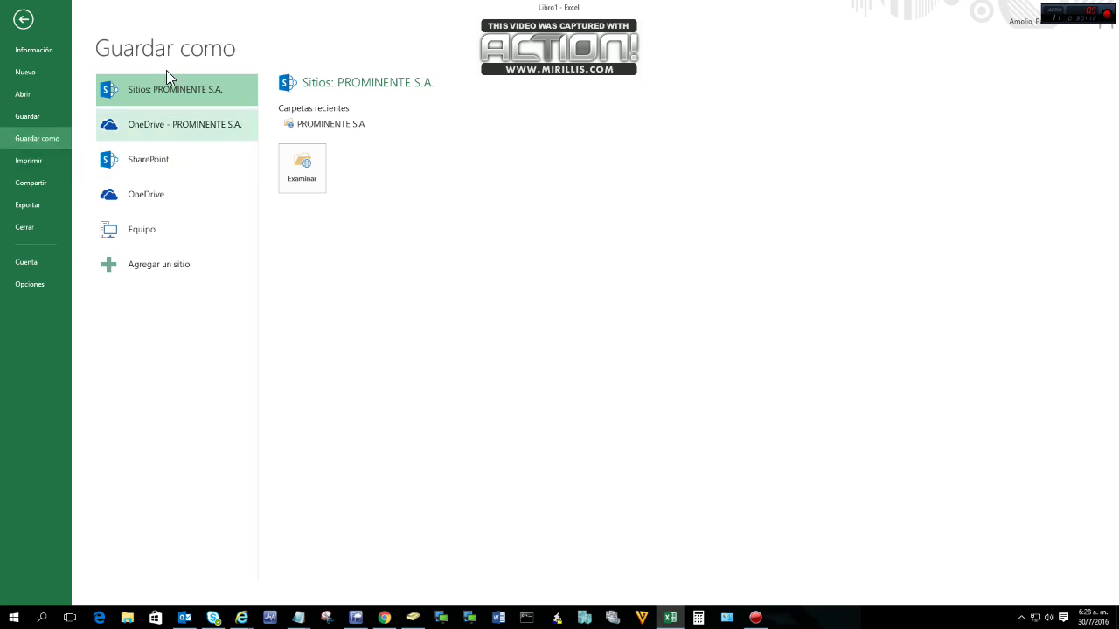
click(132, 236)
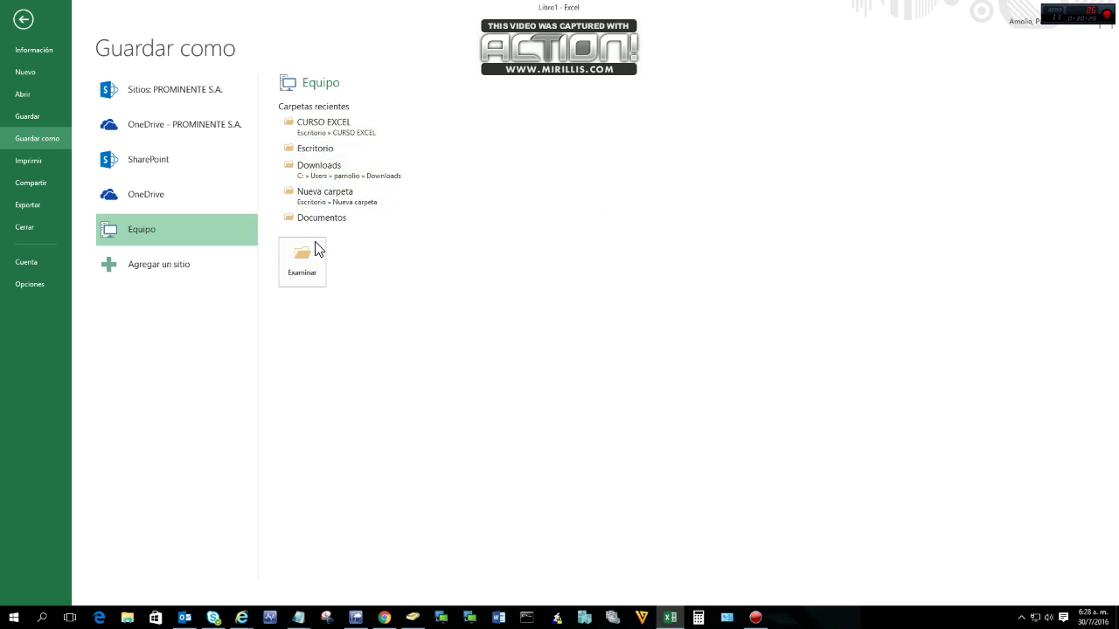
click(314, 131)
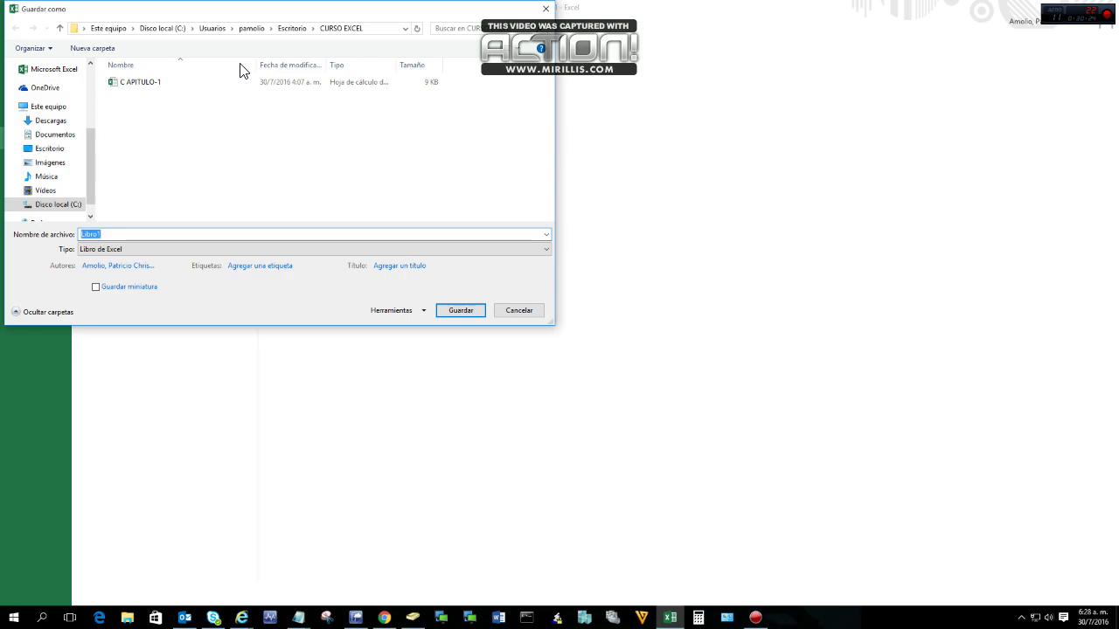
drag(223, 13, 354, 81)
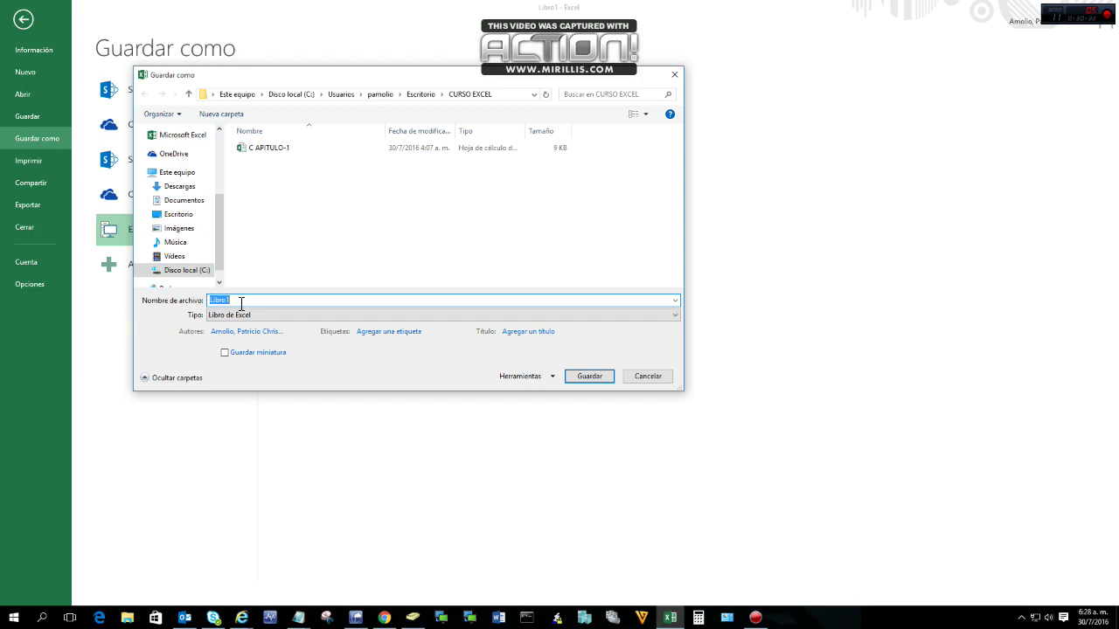
text(Doble Entrad)
click(587, 376)
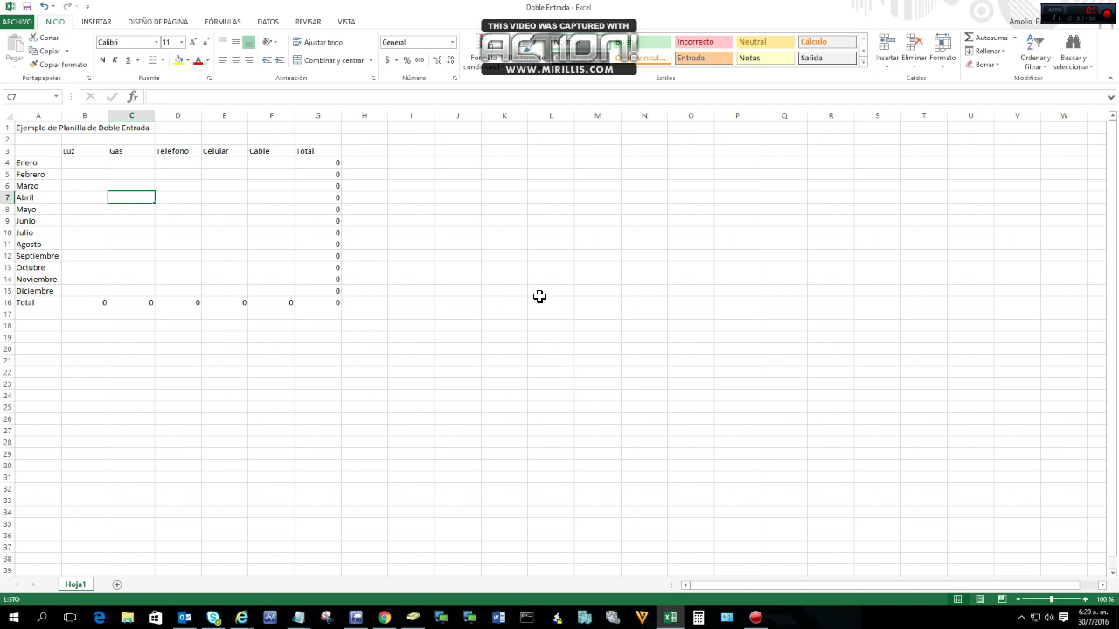
click(525, 224)
click(405, 266)
click(230, 231)
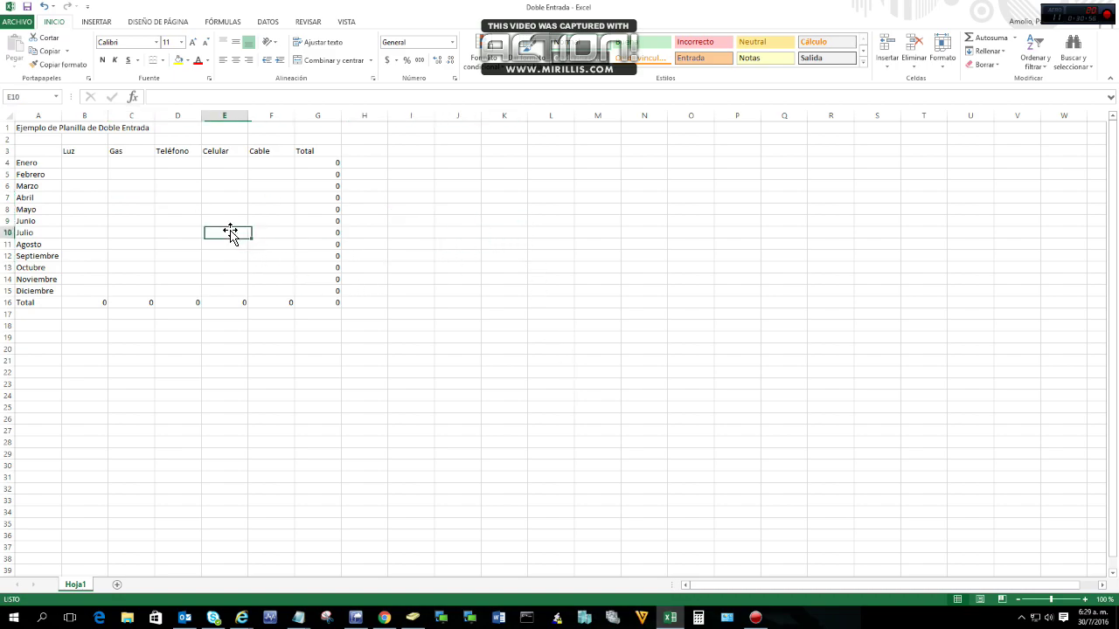
click(159, 200)
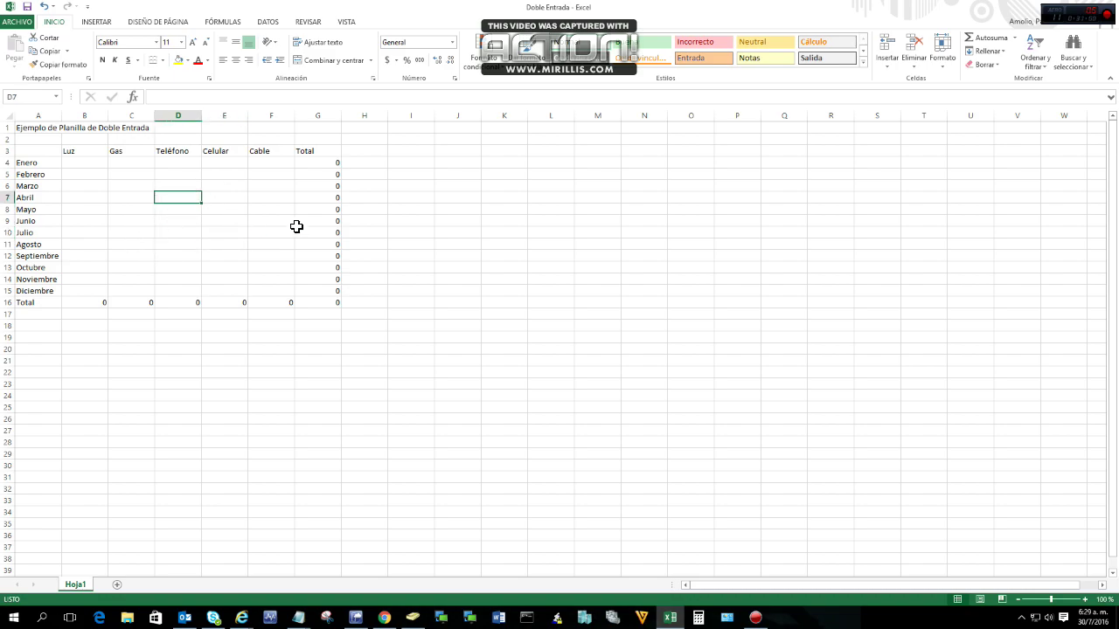
click(432, 175)
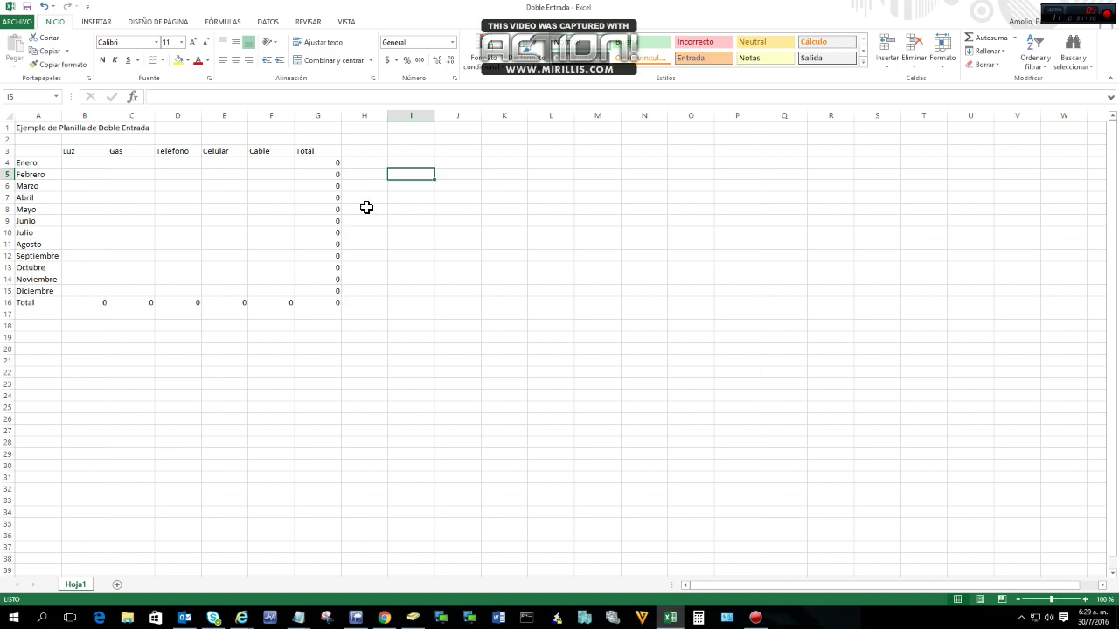
Step: Enter 55 as the Enero amount for Teléfono in D4 to test the row and column totals
click(97, 166)
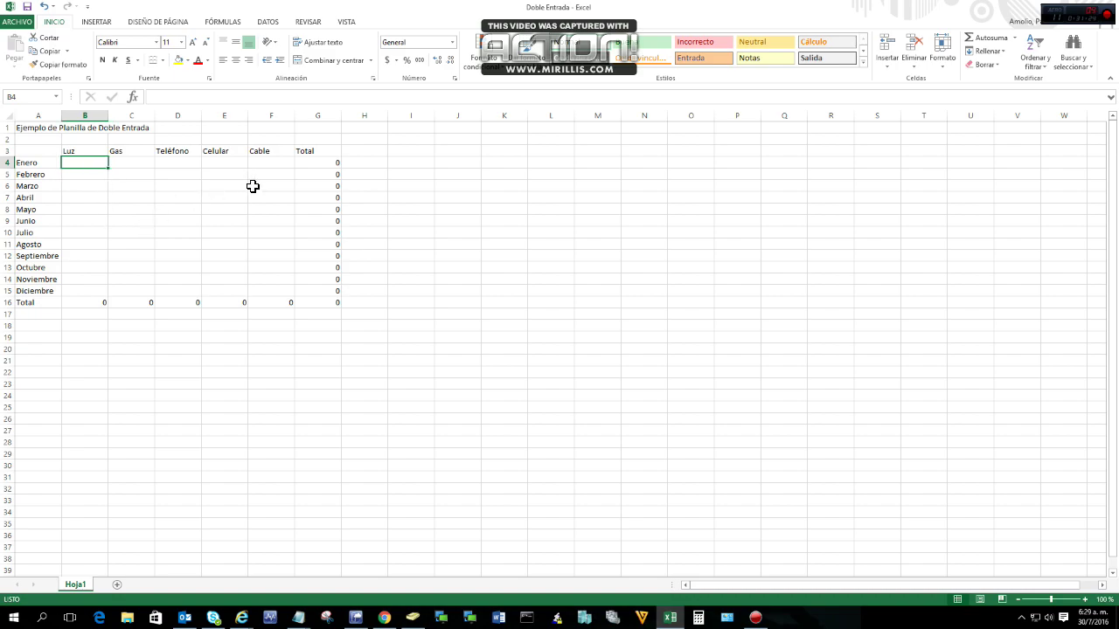
click(312, 163)
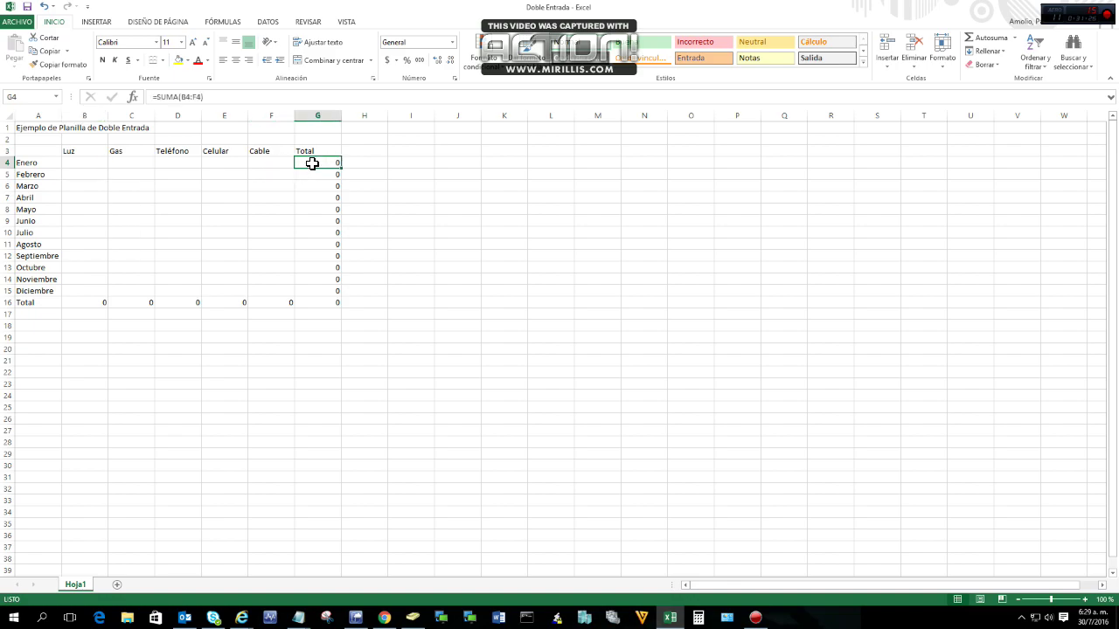
key(Left)
key(Left)
key(Left)
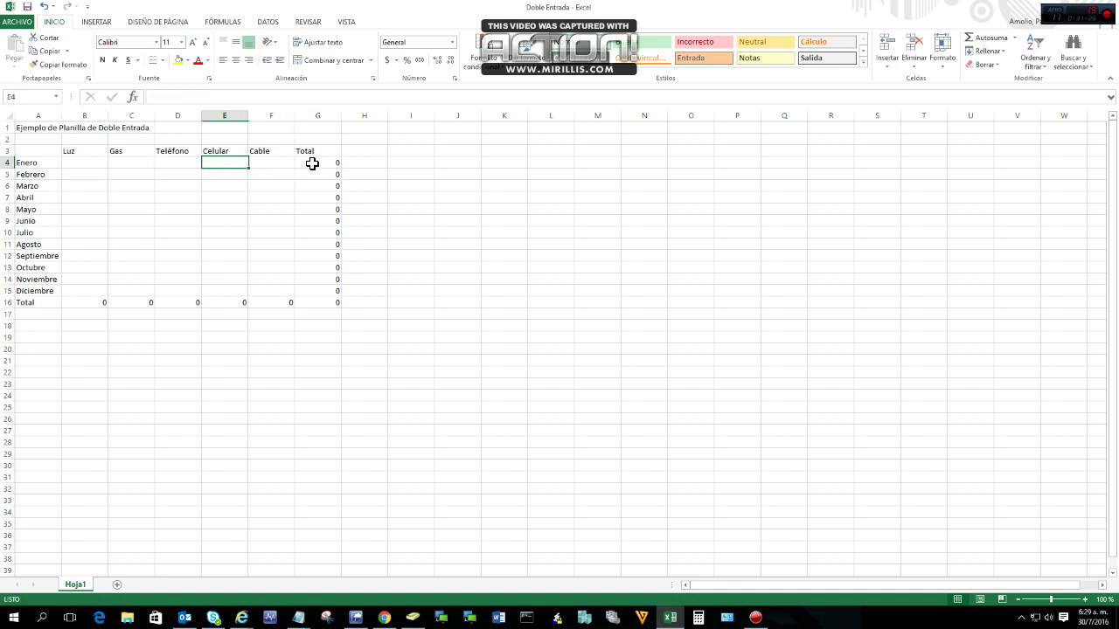
text(55)
key(Return)
key(Up)
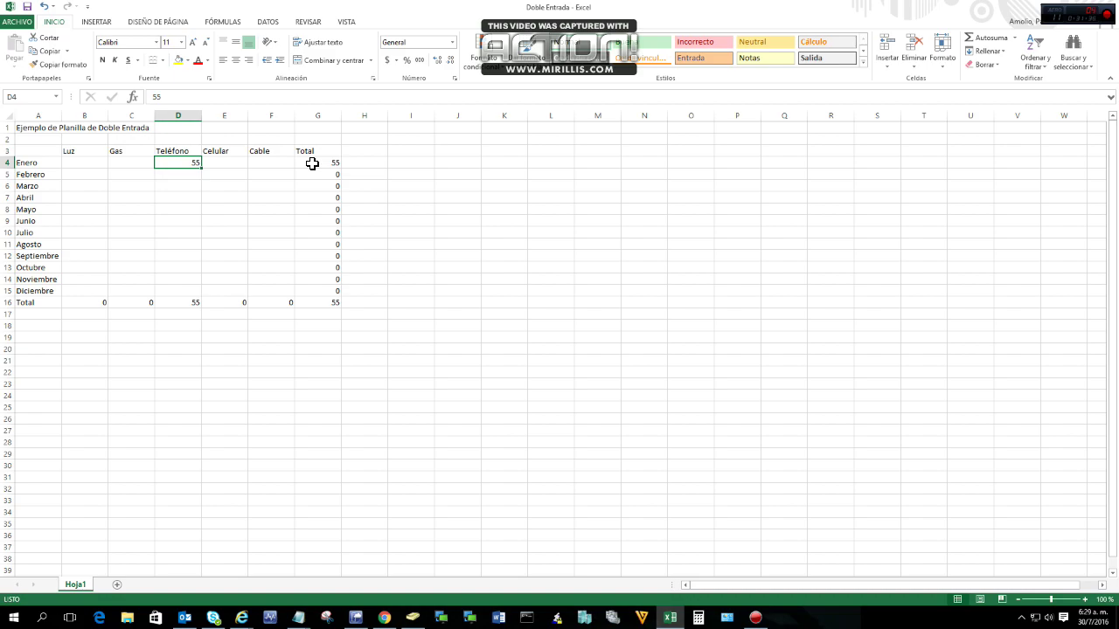
Step: Change the Enero amount for Teléfono in D4 to 44 to test the recalculation, and clear the cell again
text(44)
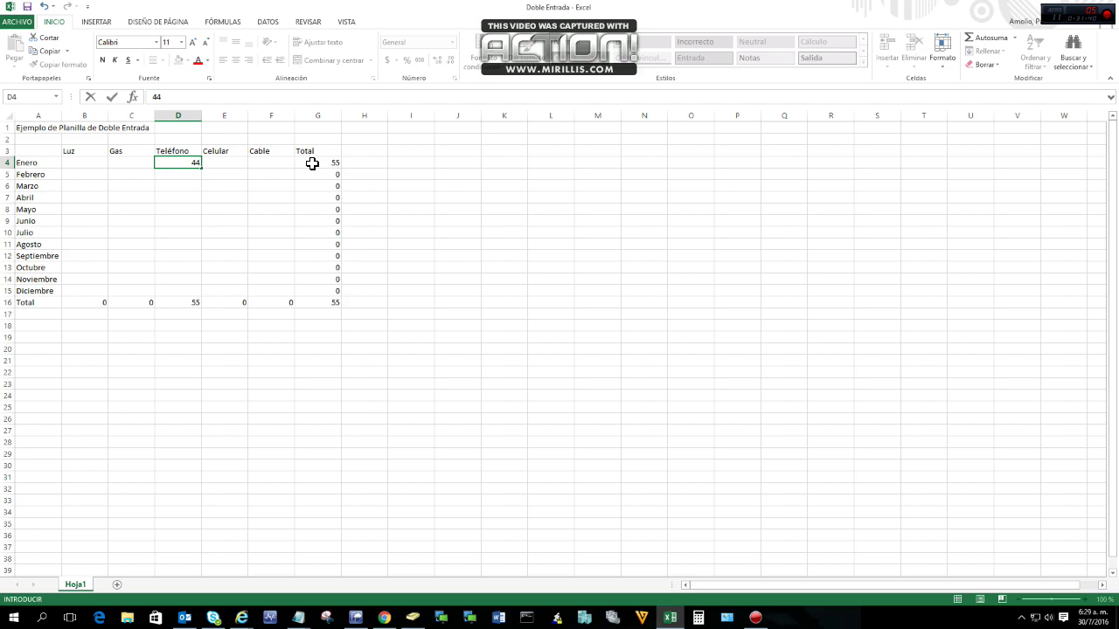
key(Return)
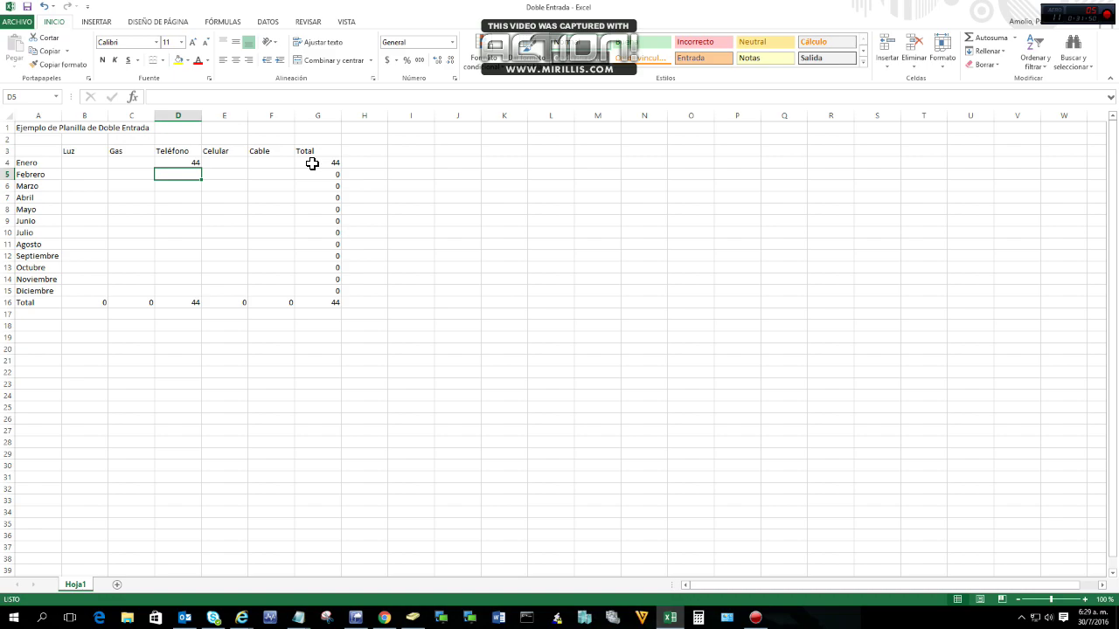
key(Up)
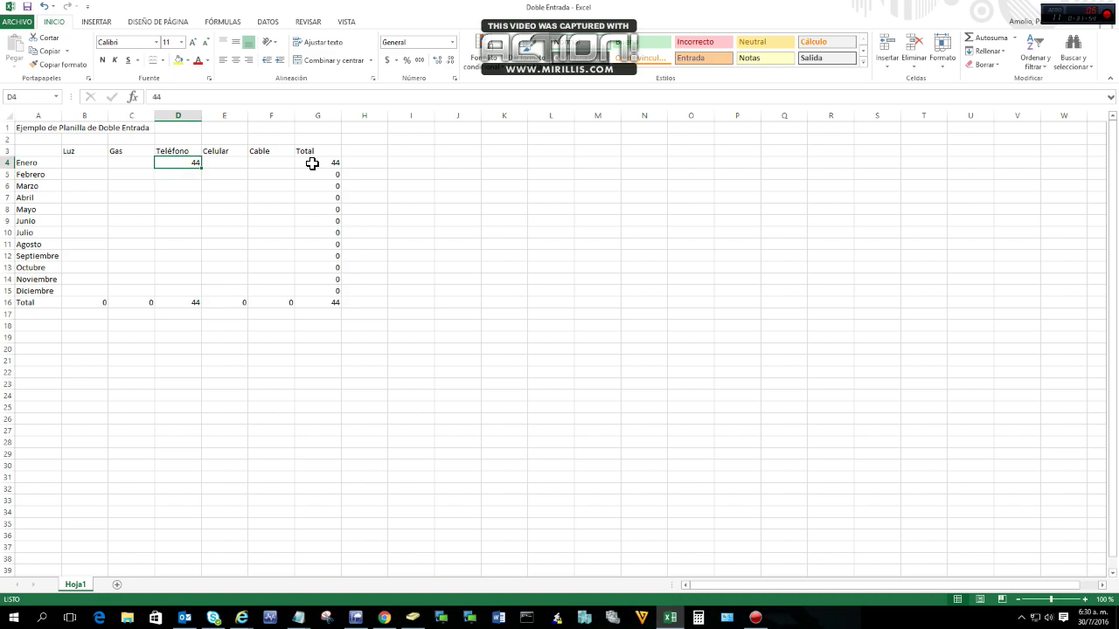
key(Delete)
drag(312, 163, 306, 300)
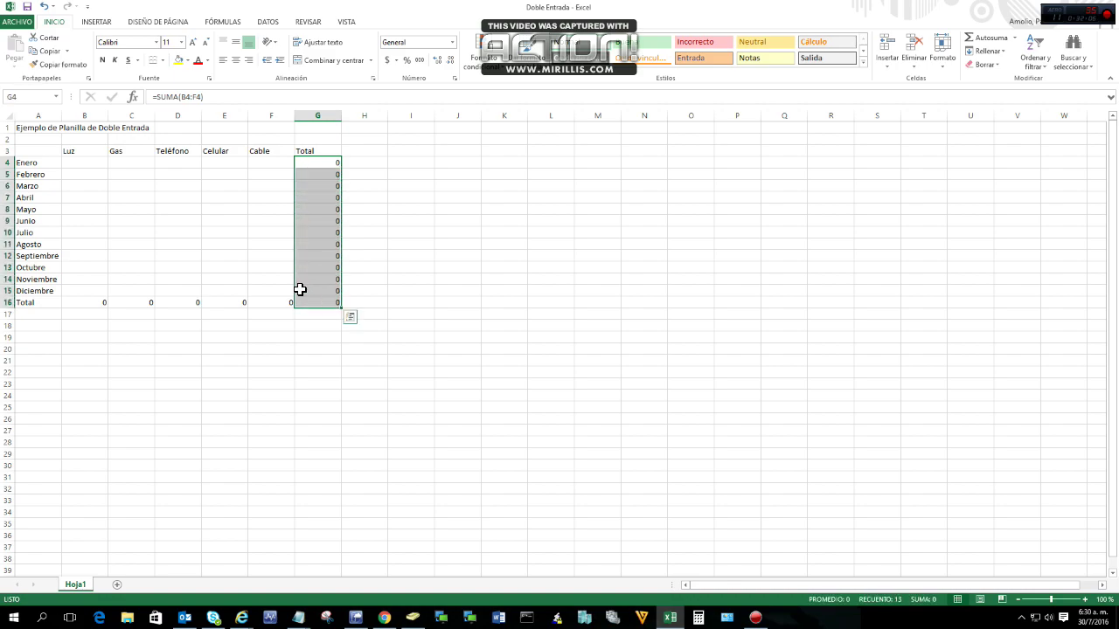
click(173, 165)
click(84, 163)
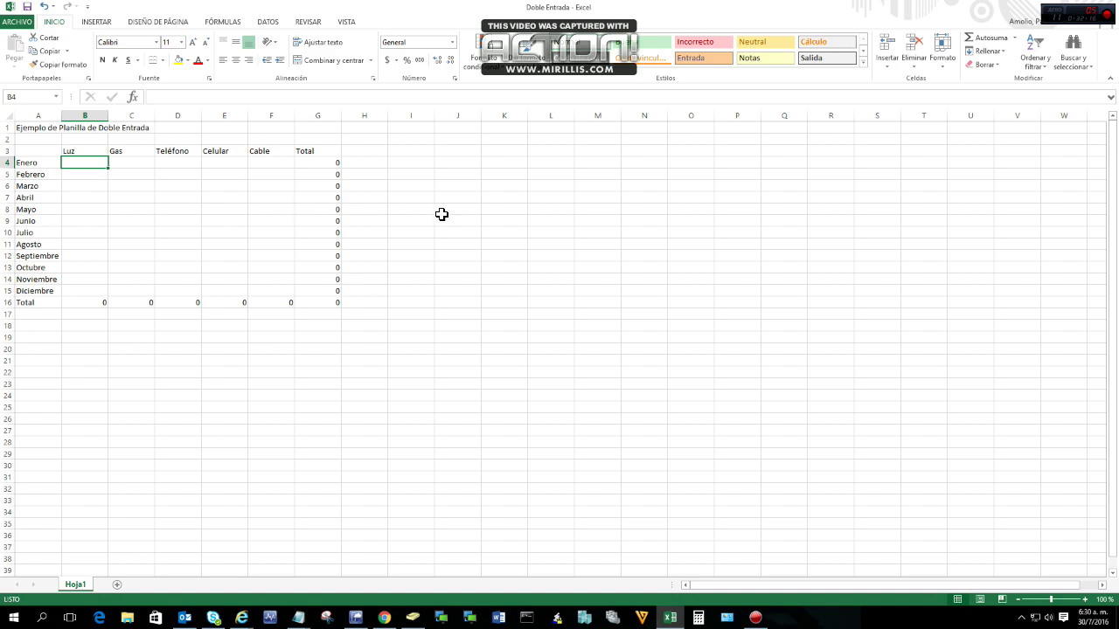
click(474, 152)
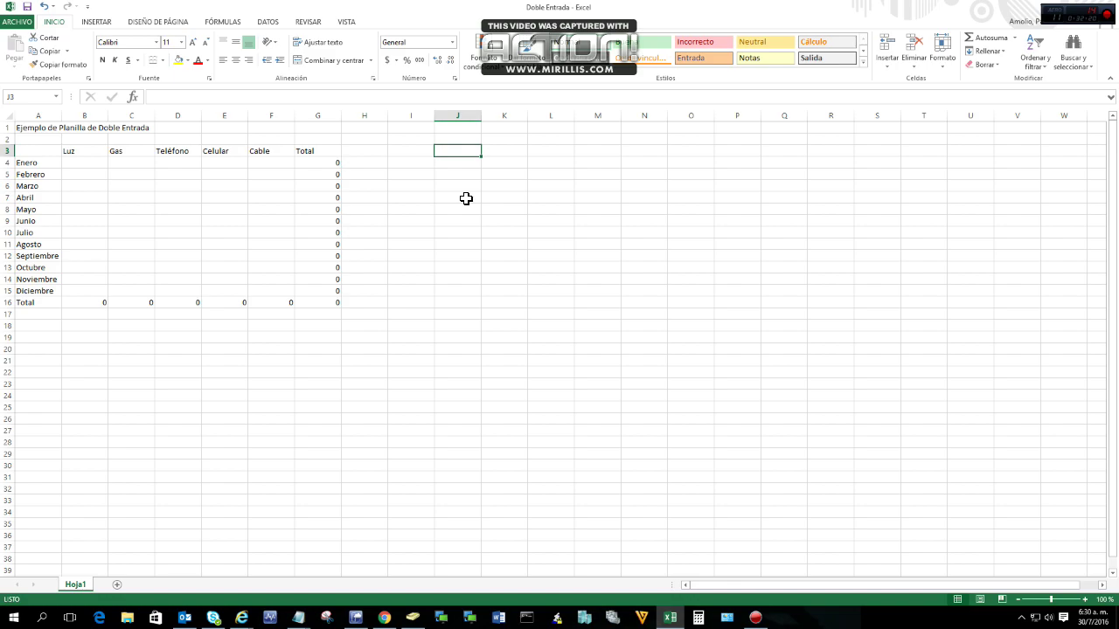